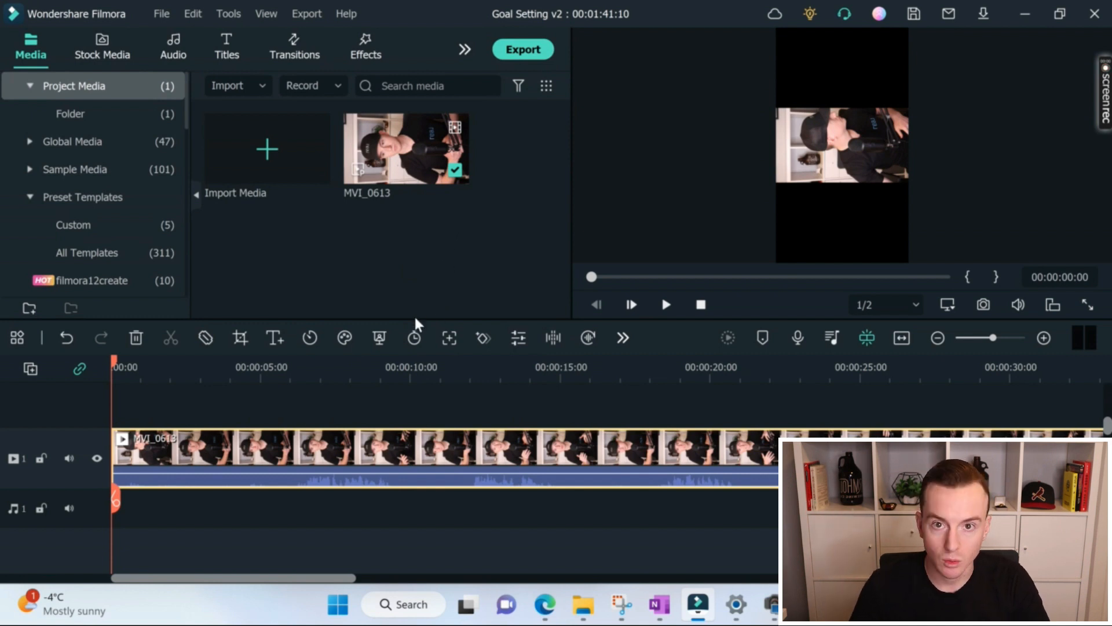
- Split the MVI_0613 clip at 00:00:06:11 and delete the opening part before the cut
{"action": "left_click", "coordinate": [279, 368]}
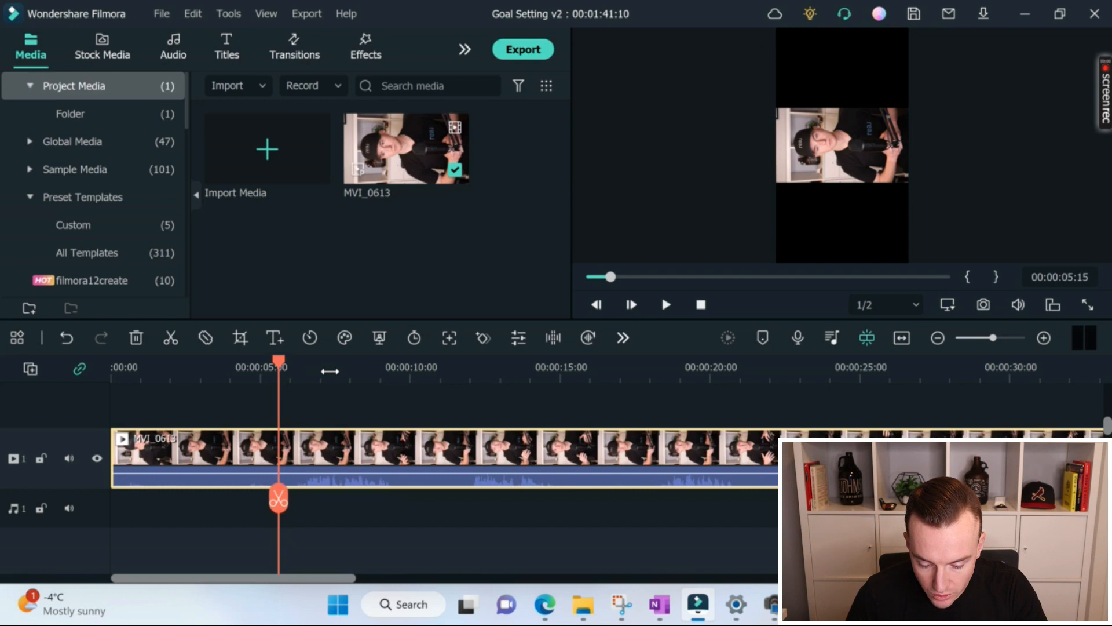
{"action": "left_click_drag", "start_coordinate": [339, 371], "coordinate": [352, 372]}
{"action": "left_click_drag", "start_coordinate": [287, 496], "coordinate": [309, 492]}
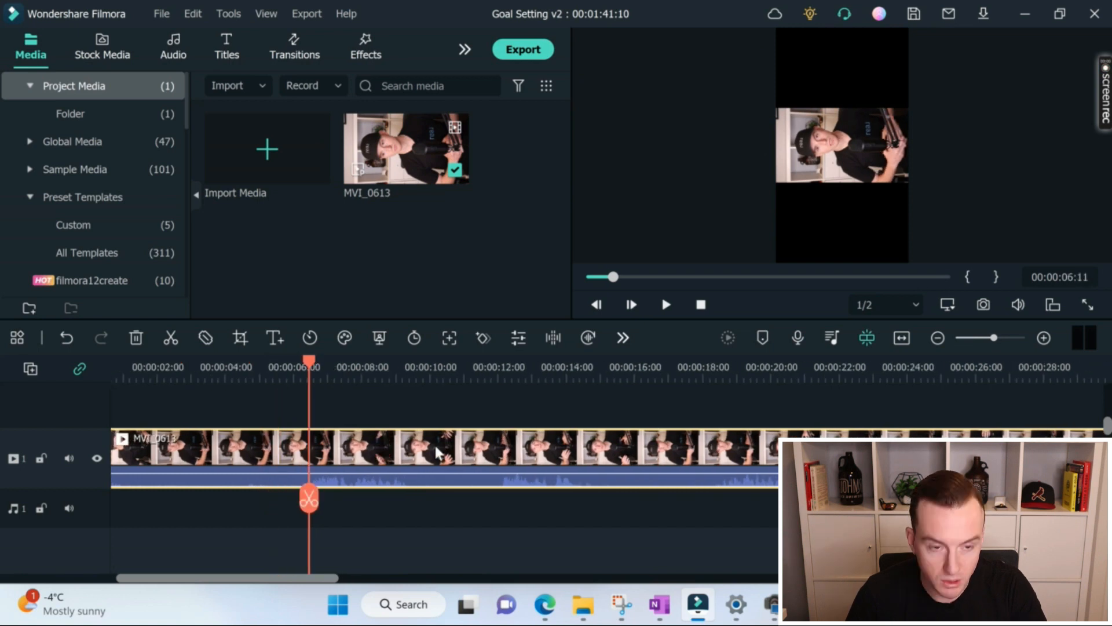
{"action": "left_click", "coordinate": [309, 493]}
{"action": "left_click", "coordinate": [271, 457]}
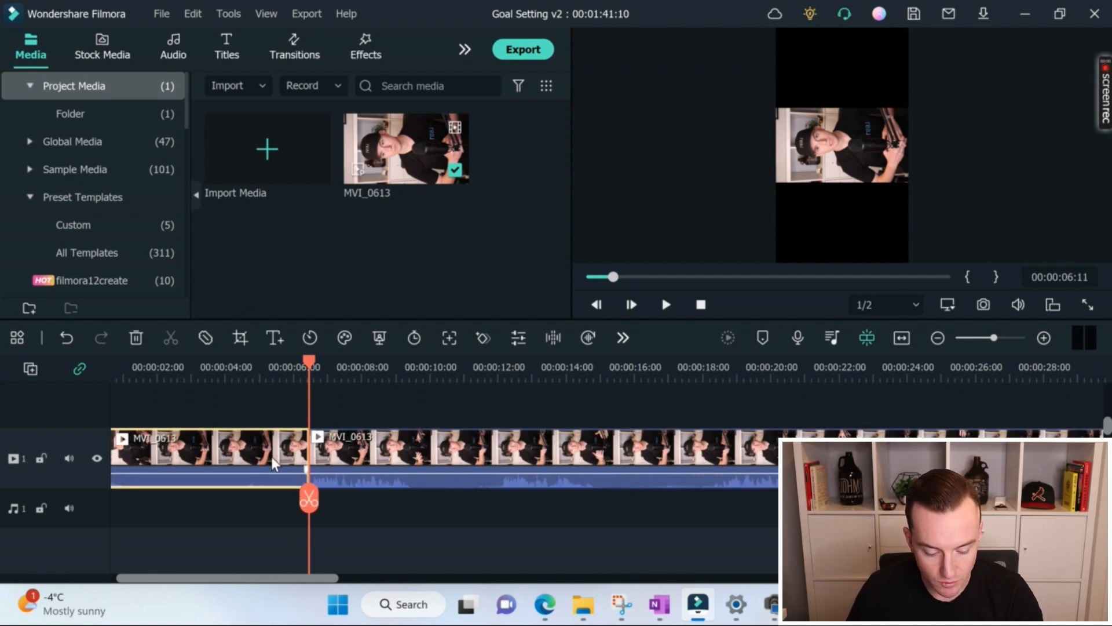
{"action": "key", "text": "Delete"}
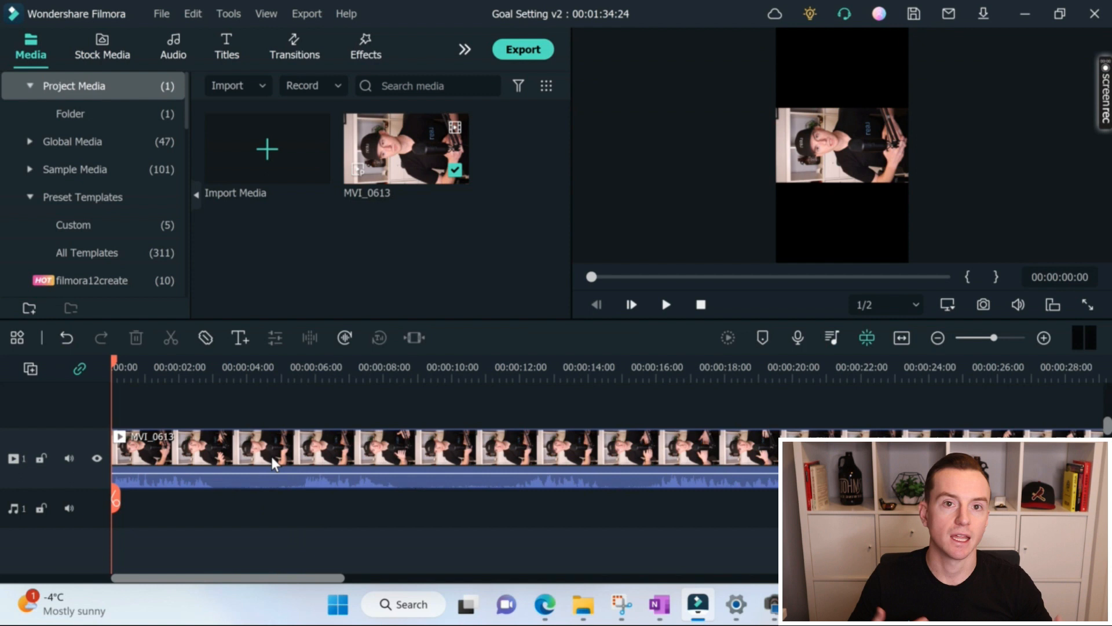
- Rotate the MVI_0613 clip on the timeline 90 degrees clockwise
{"action": "left_click", "coordinate": [321, 368]}
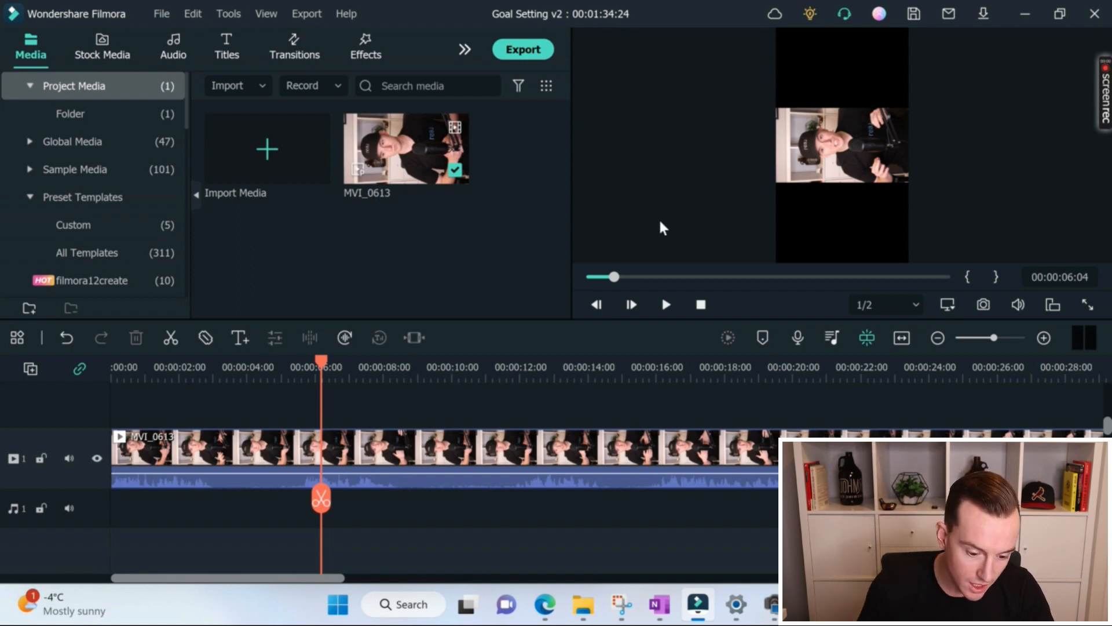
{"action": "right_click", "coordinate": [214, 443]}
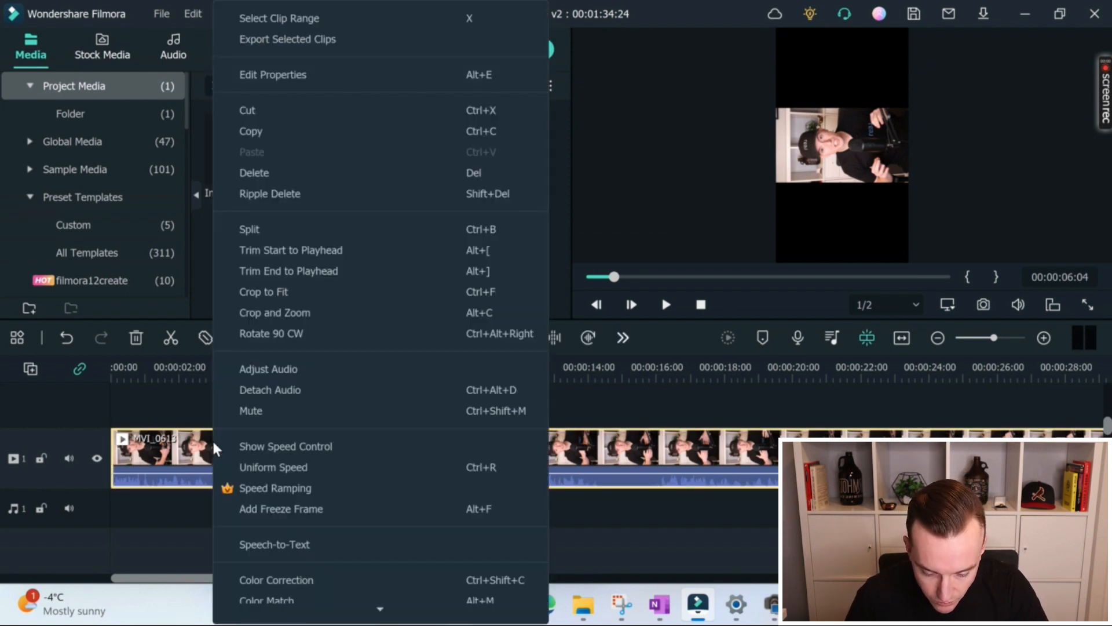
{"action": "left_click", "coordinate": [287, 333]}
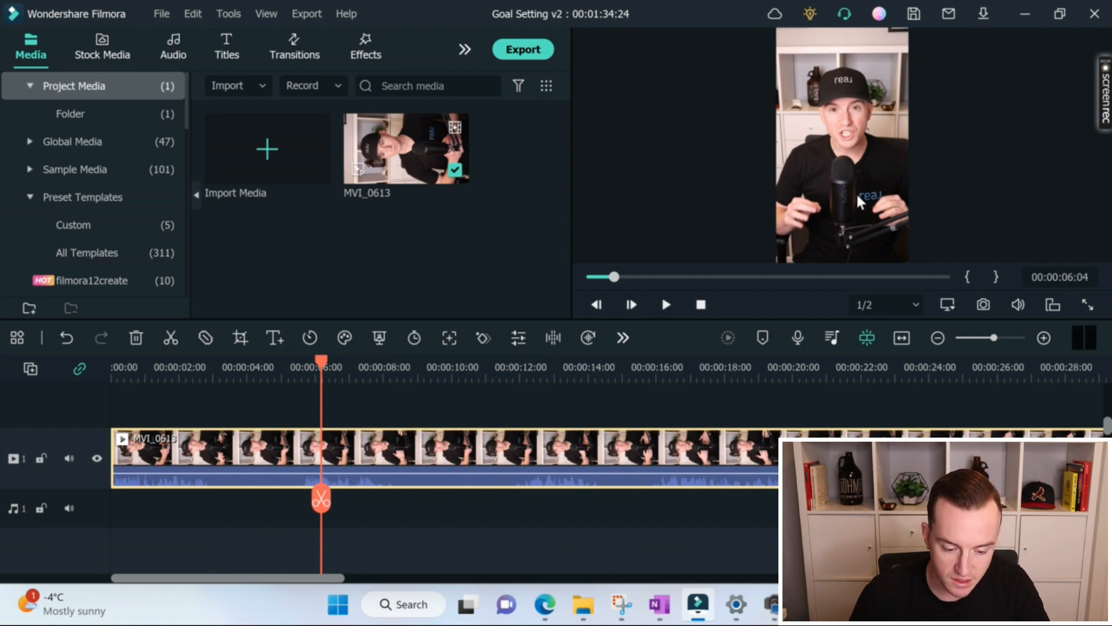
- Scale the clip to 193.78% and shift it slightly upward in the frame
{"action": "double_click", "coordinate": [423, 449]}
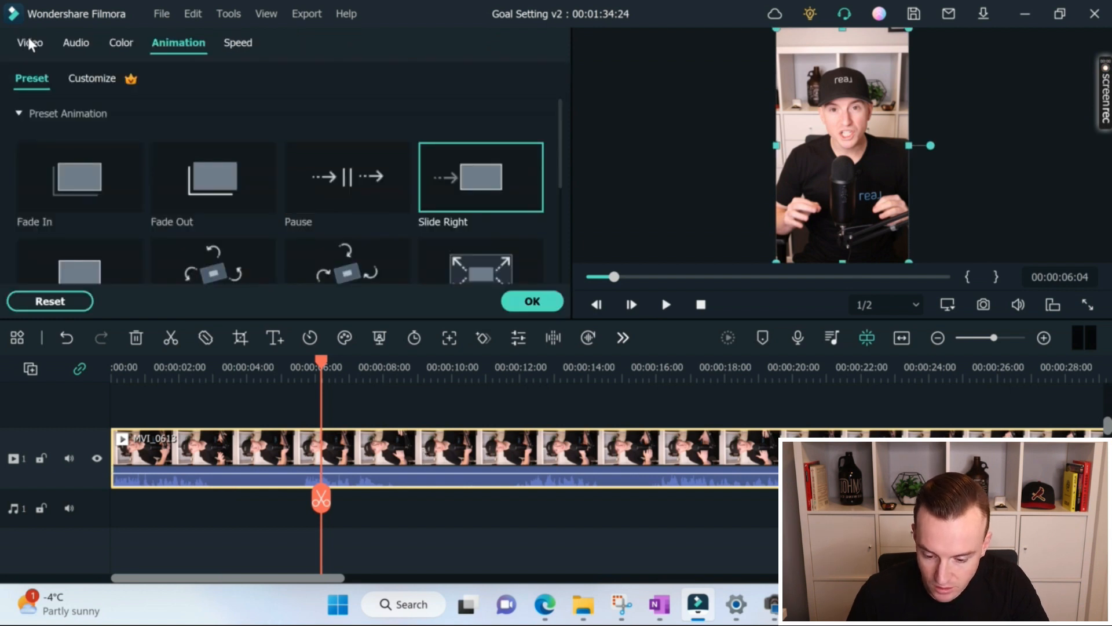
{"action": "left_click", "coordinate": [29, 43]}
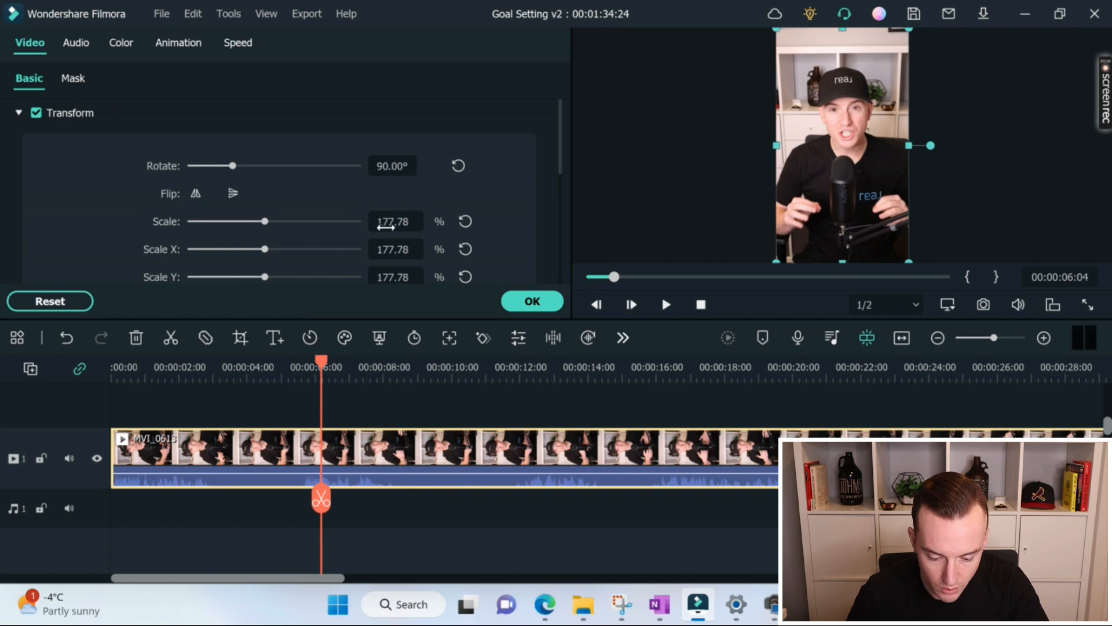
{"action": "left_click_drag", "start_coordinate": [393, 221], "coordinate": [403, 221]}
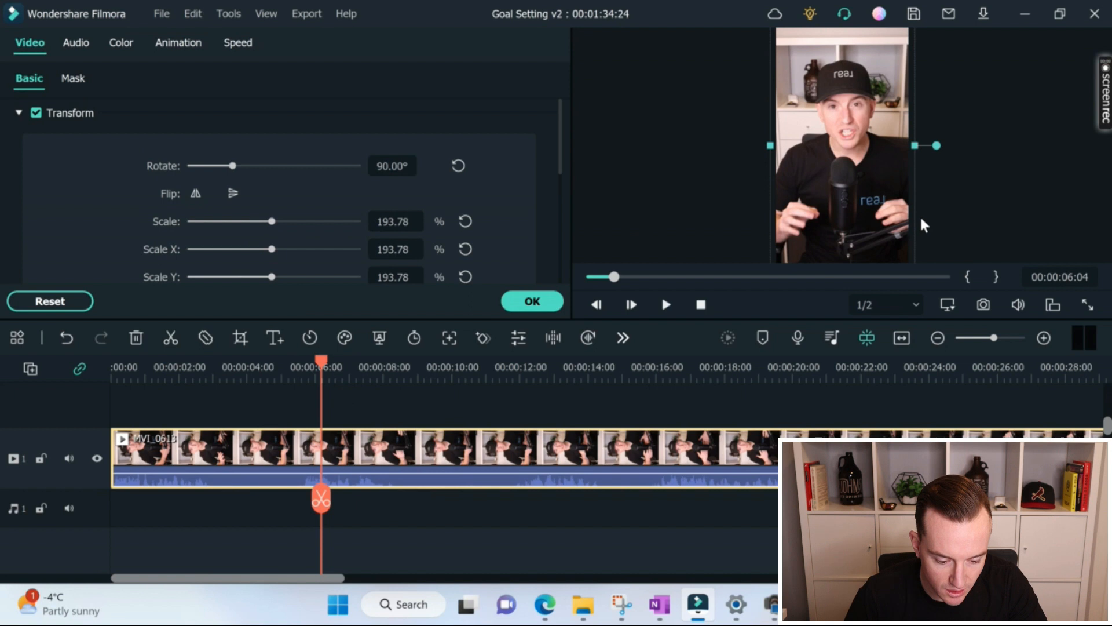
{"action": "left_click_drag", "start_coordinate": [868, 198], "coordinate": [867, 187]}
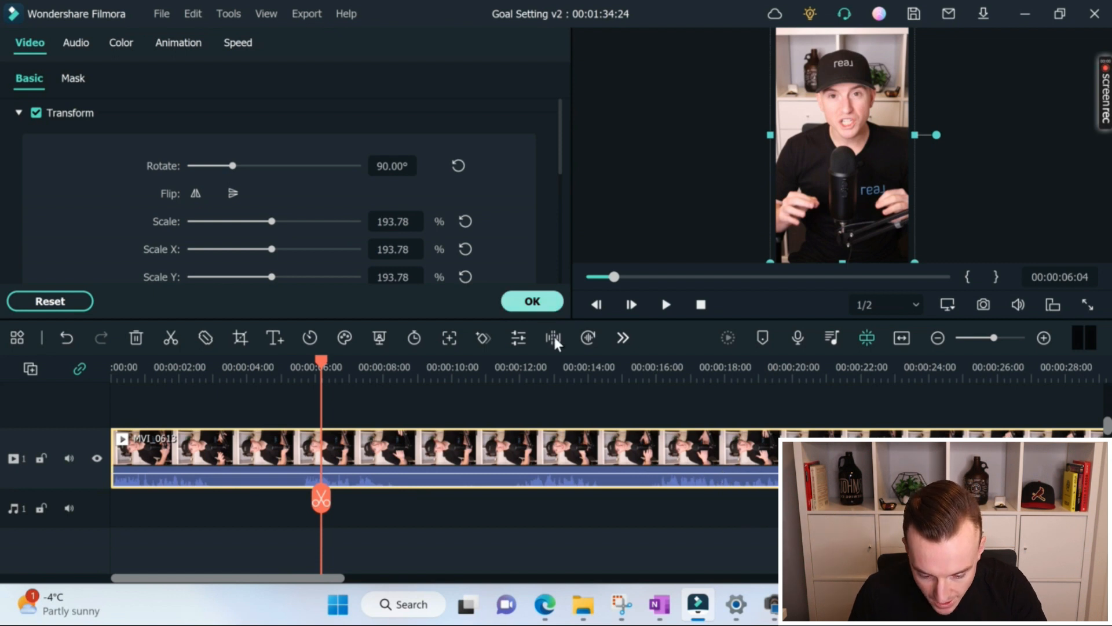
{"action": "left_click", "coordinate": [532, 301]}
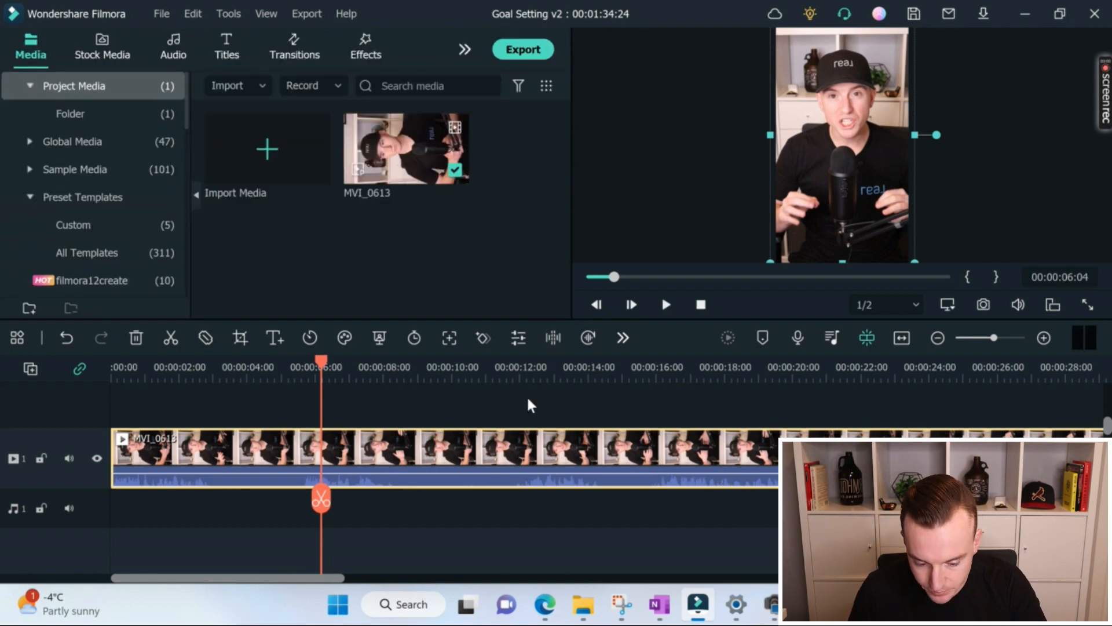
- Split the clip at 00:00:02:22 and 00:00:05:16 and delete the section between the two cuts
{"action": "left_click", "coordinate": [216, 377]}
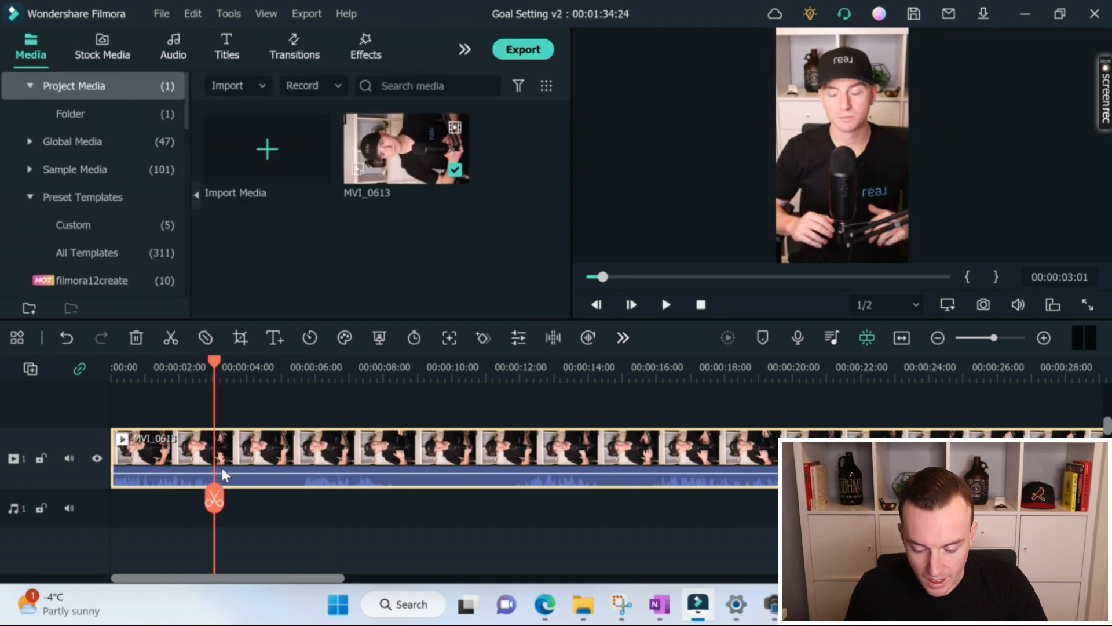
{"action": "left_click_drag", "start_coordinate": [217, 496], "coordinate": [306, 505]}
{"action": "left_click", "coordinate": [210, 502]}
{"action": "left_click", "coordinate": [305, 505]}
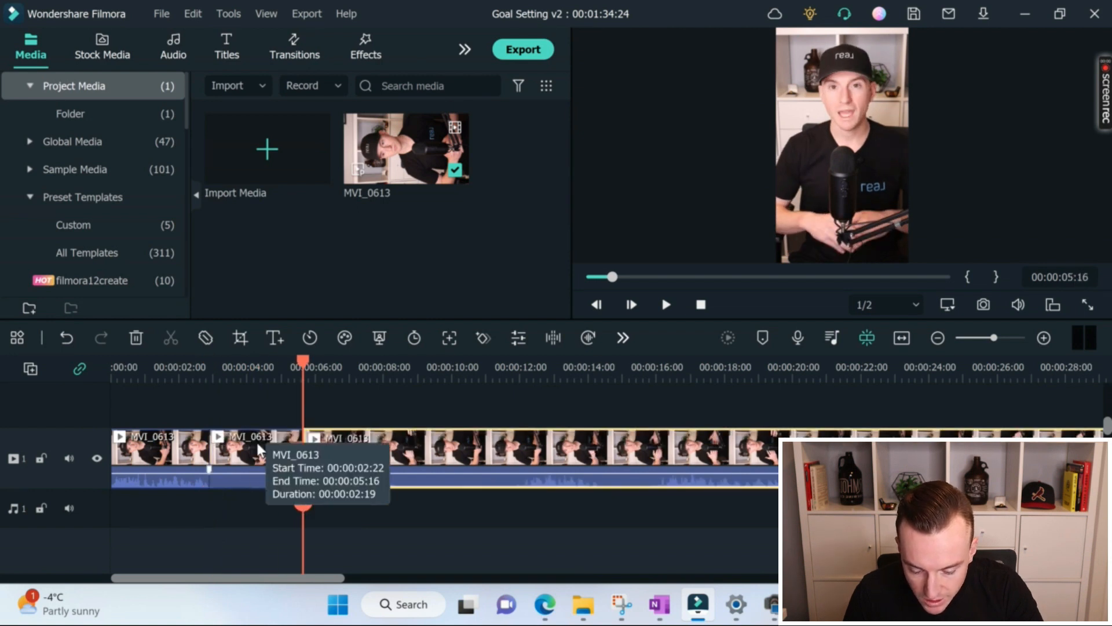
{"action": "key", "text": "Delete"}
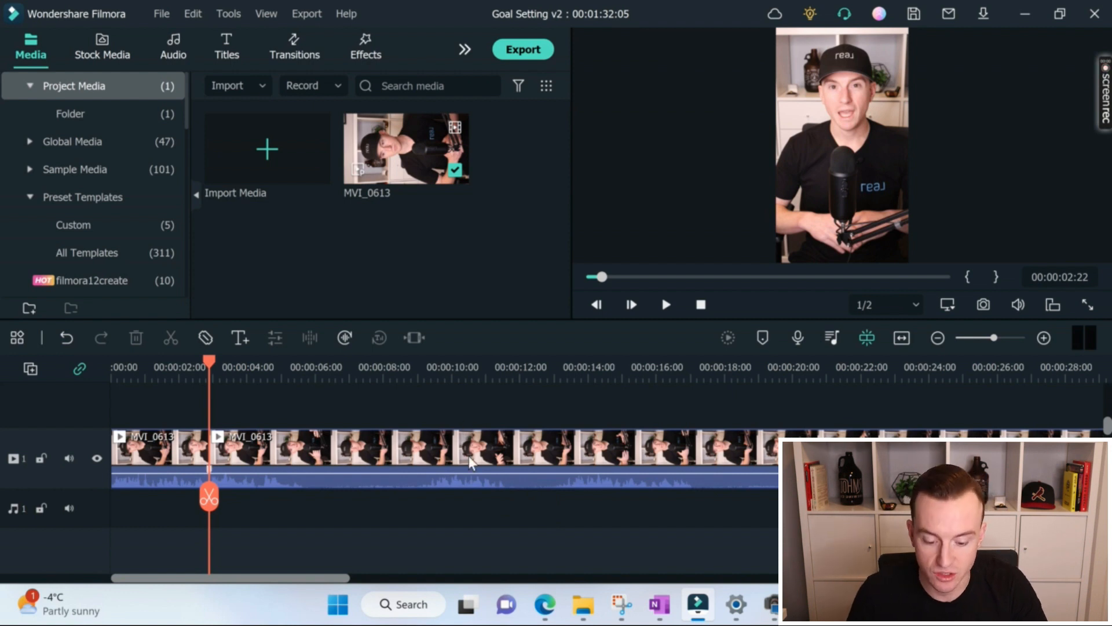
- Open Silence Detection for the second clip on the timeline
{"action": "right_click", "coordinate": [404, 165]}
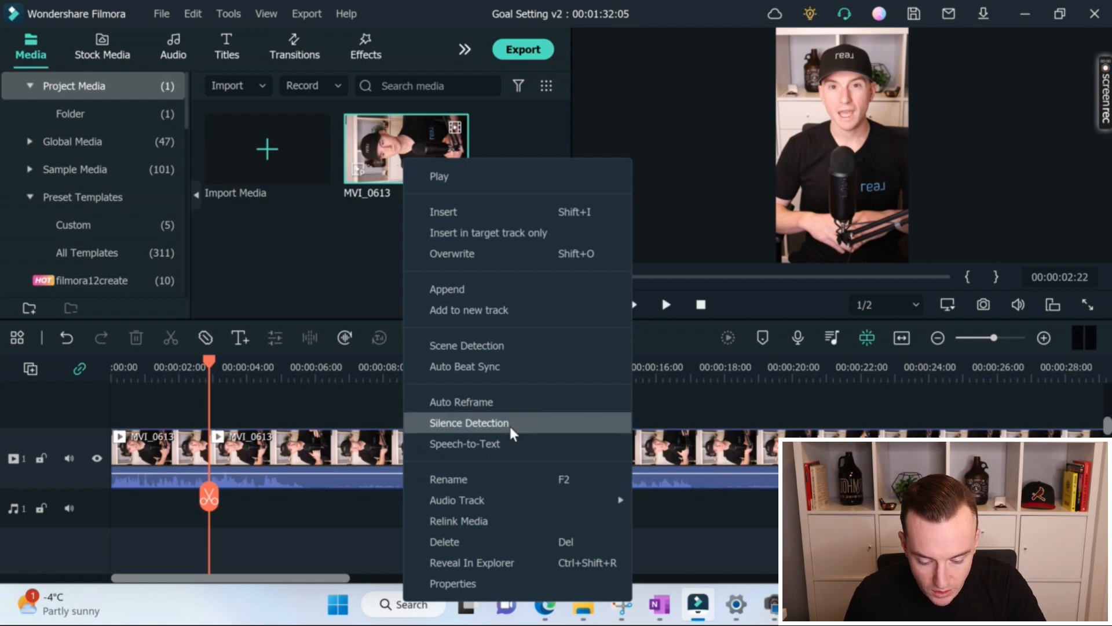
{"action": "left_click", "coordinate": [298, 264]}
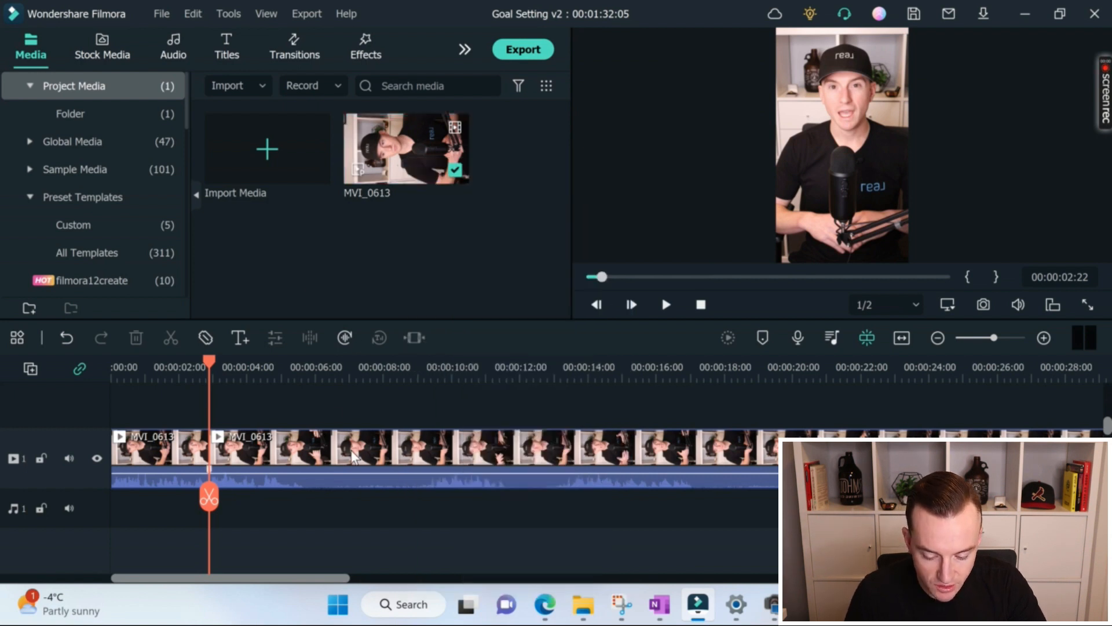
{"action": "left_click", "coordinate": [354, 458]}
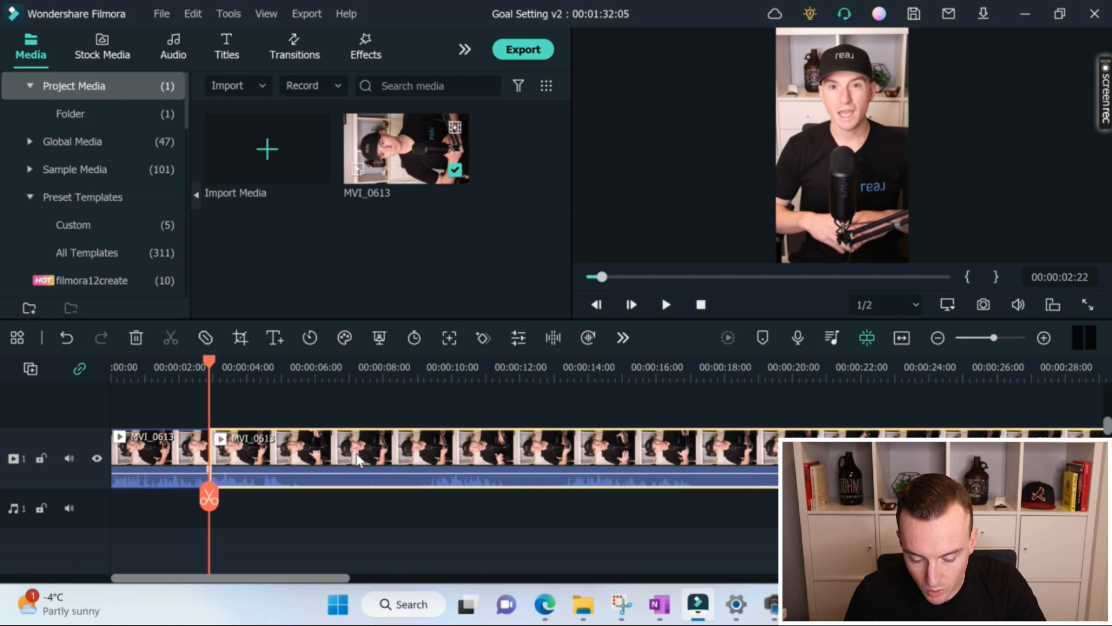
{"action": "left_click", "coordinate": [553, 337]}
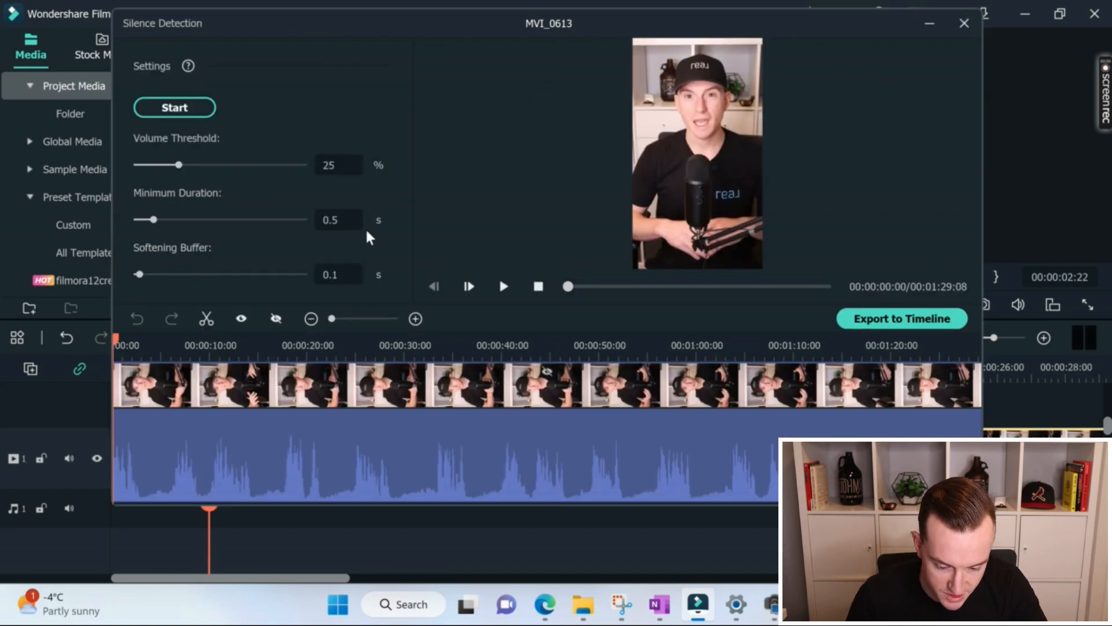
- Run silence detection with a minimum duration of 0.4 s and export the trimmed result to the timeline
{"action": "left_click", "coordinate": [343, 221]}
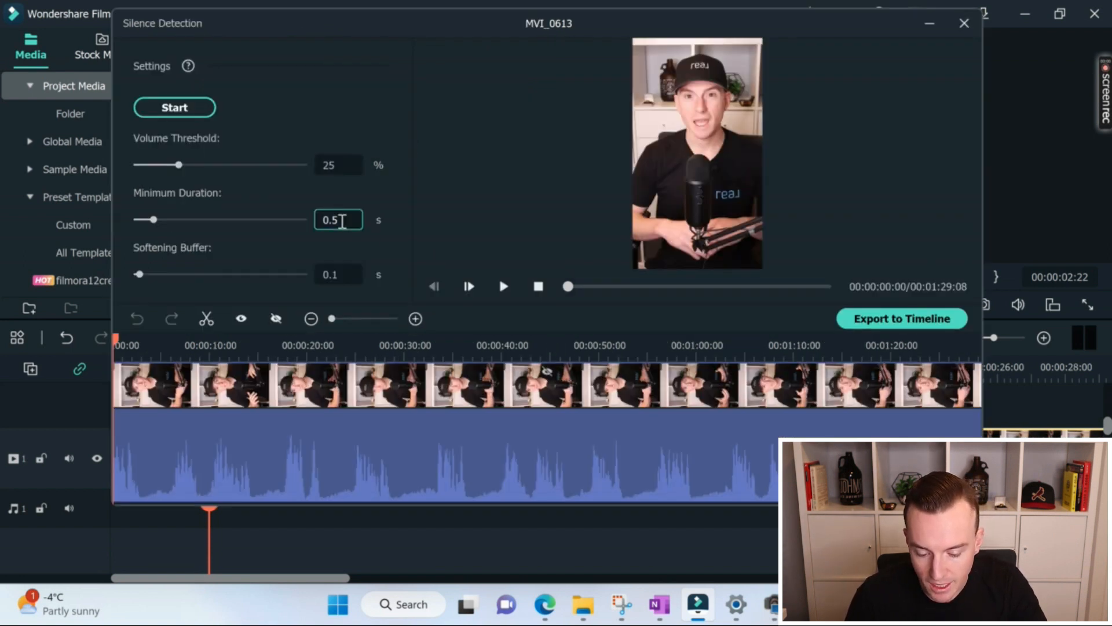
{"action": "key", "text": "BackSpace"}
{"action": "type", "text": "4"}
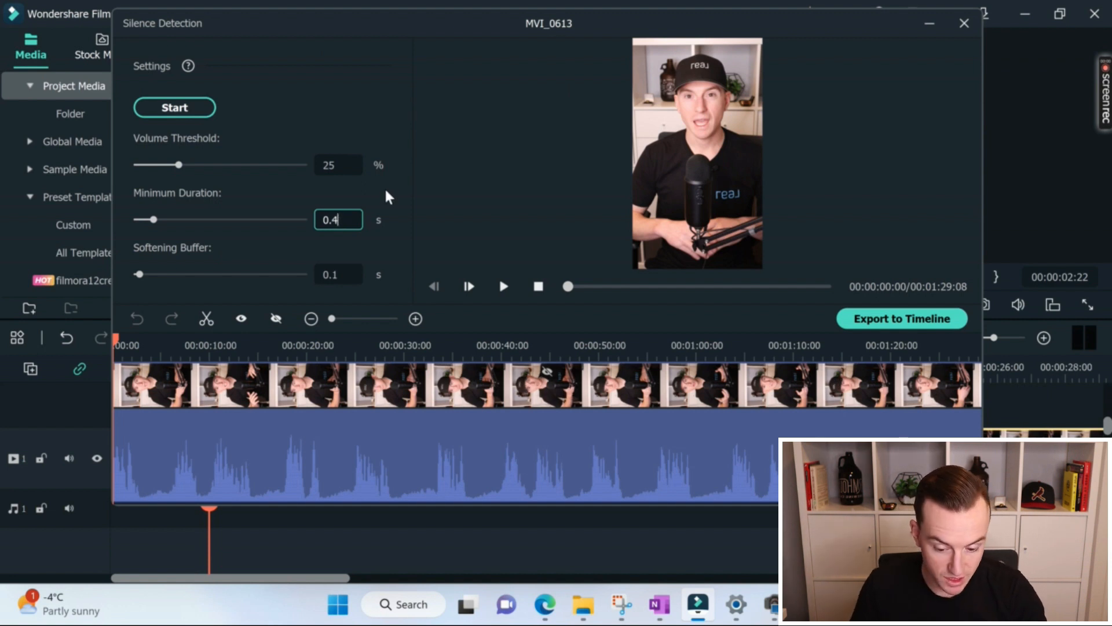
{"action": "key", "text": "Return"}
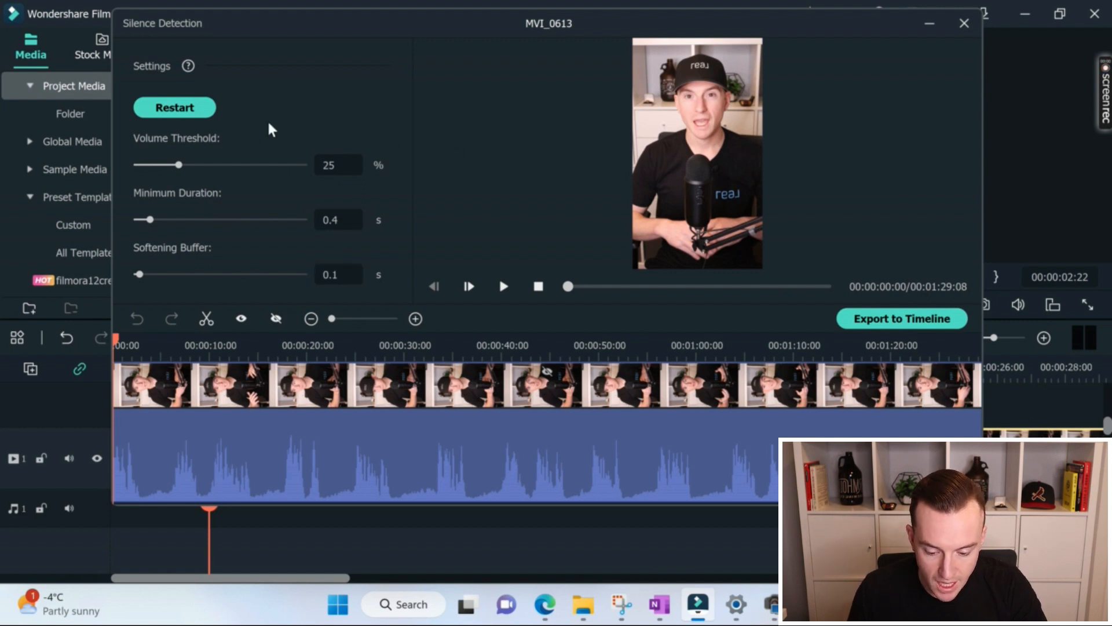
{"action": "left_click", "coordinate": [207, 109]}
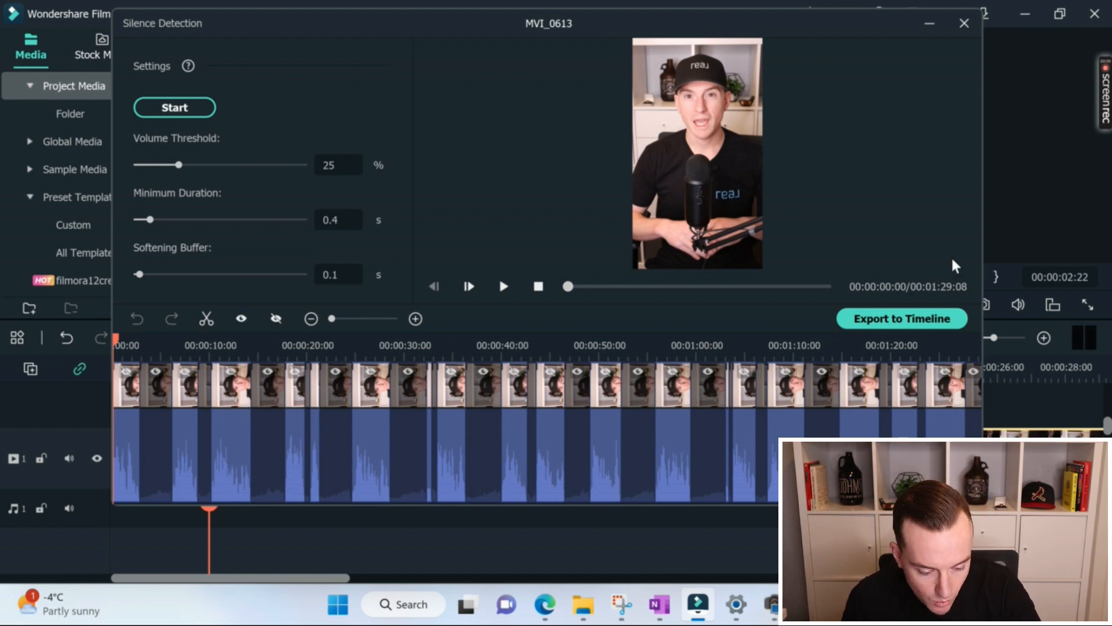
{"action": "left_click", "coordinate": [918, 318]}
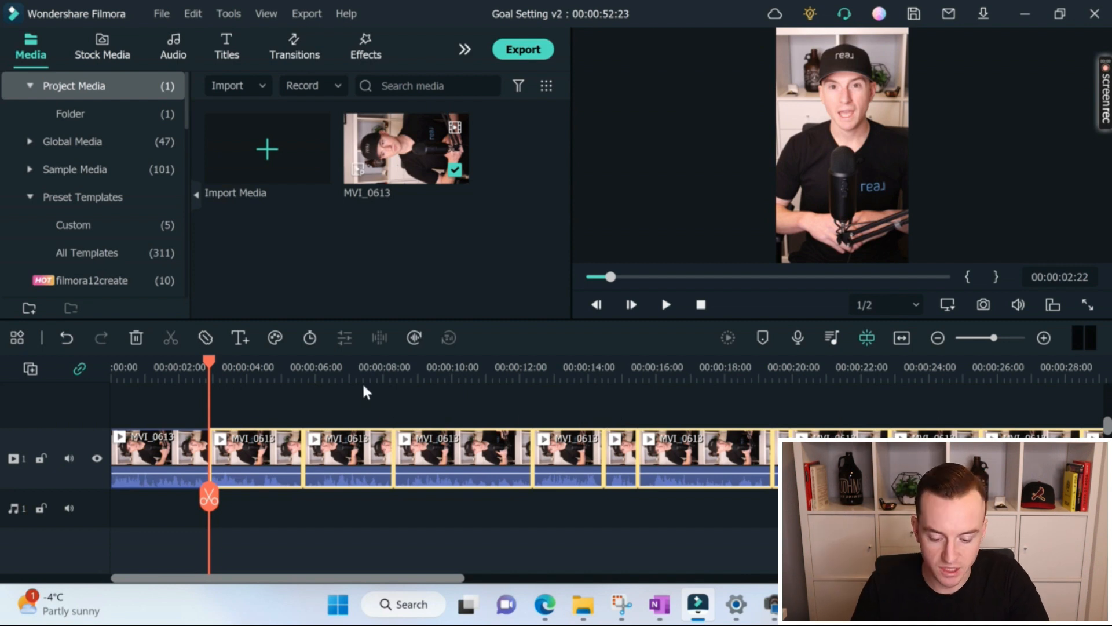
- Play from 00:00:02:08, split the third clip at 00:00:06:01, and delete its short leading piece
{"action": "left_click_drag", "start_coordinate": [365, 378], "coordinate": [428, 379]}
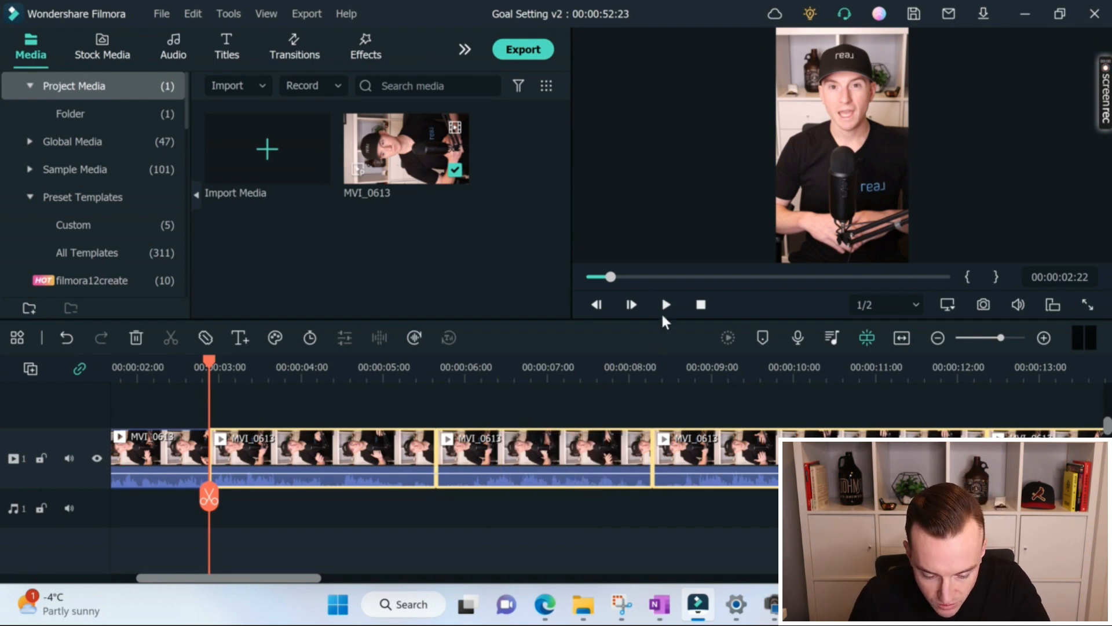
{"action": "left_click", "coordinate": [162, 376]}
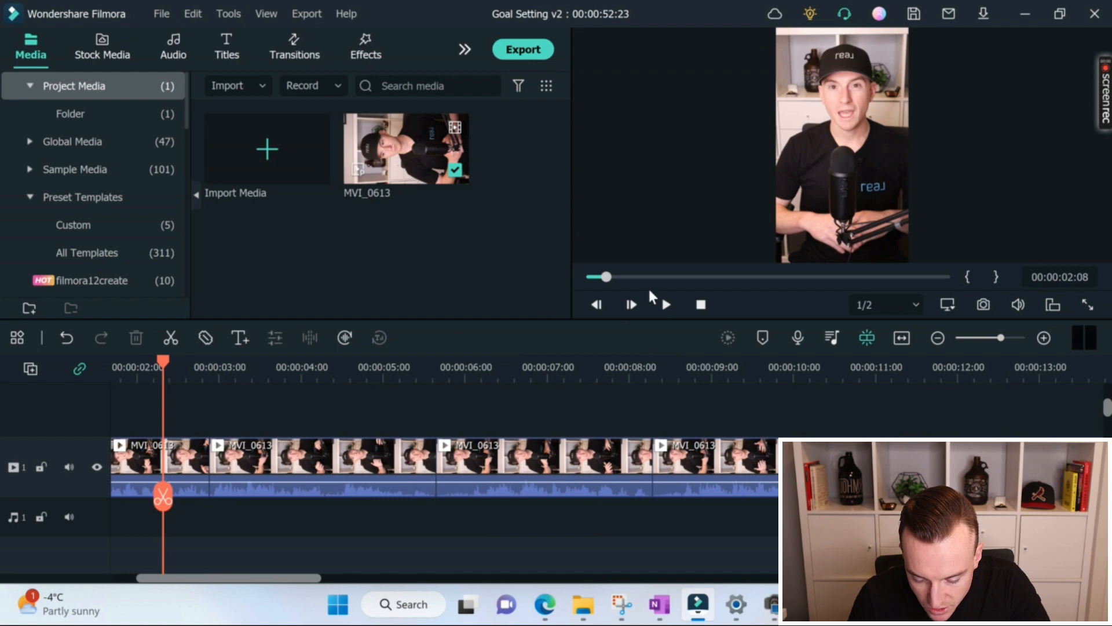
{"action": "left_click", "coordinate": [667, 304]}
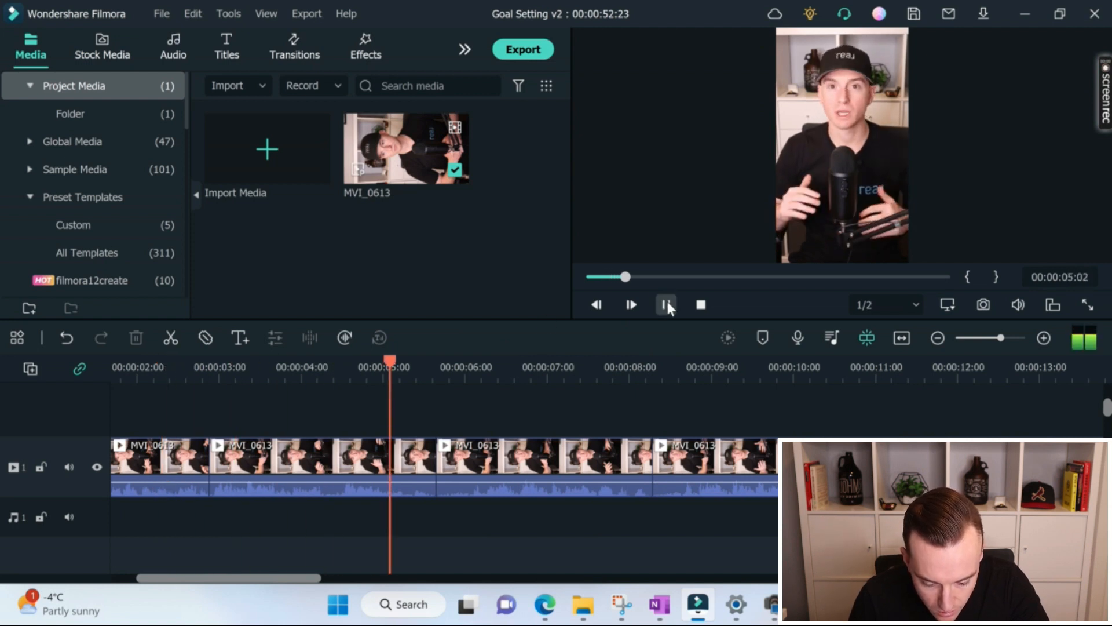
{"action": "left_click", "coordinate": [501, 497]}
{"action": "left_click_drag", "start_coordinate": [501, 496], "coordinate": [468, 456]}
{"action": "left_click", "coordinate": [468, 456]}
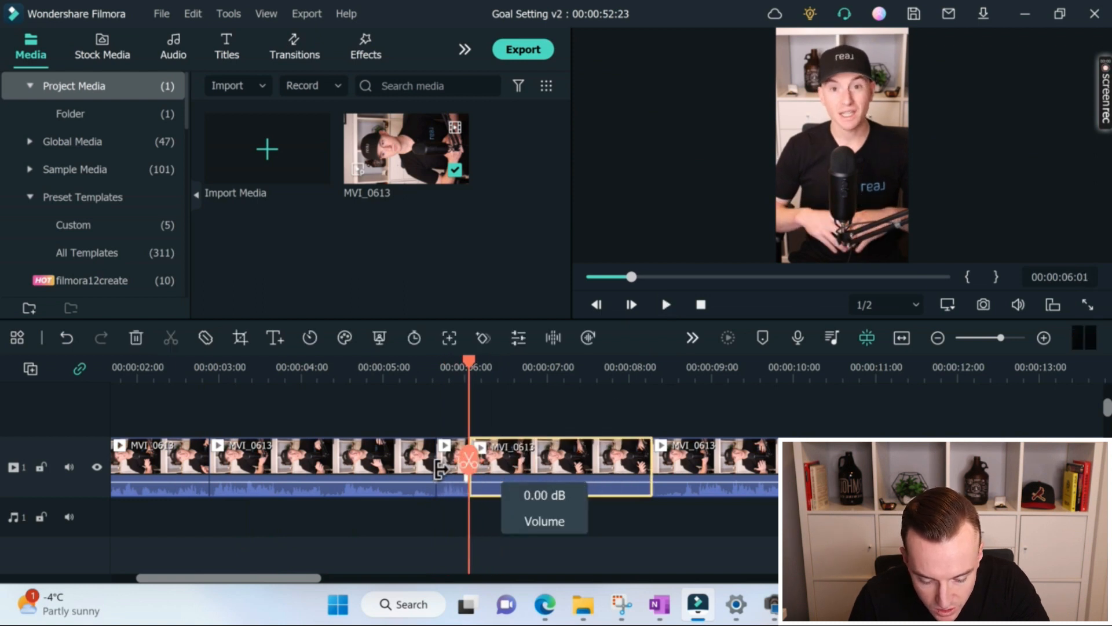
{"action": "left_click", "coordinate": [447, 464]}
{"action": "key", "text": "Delete"}
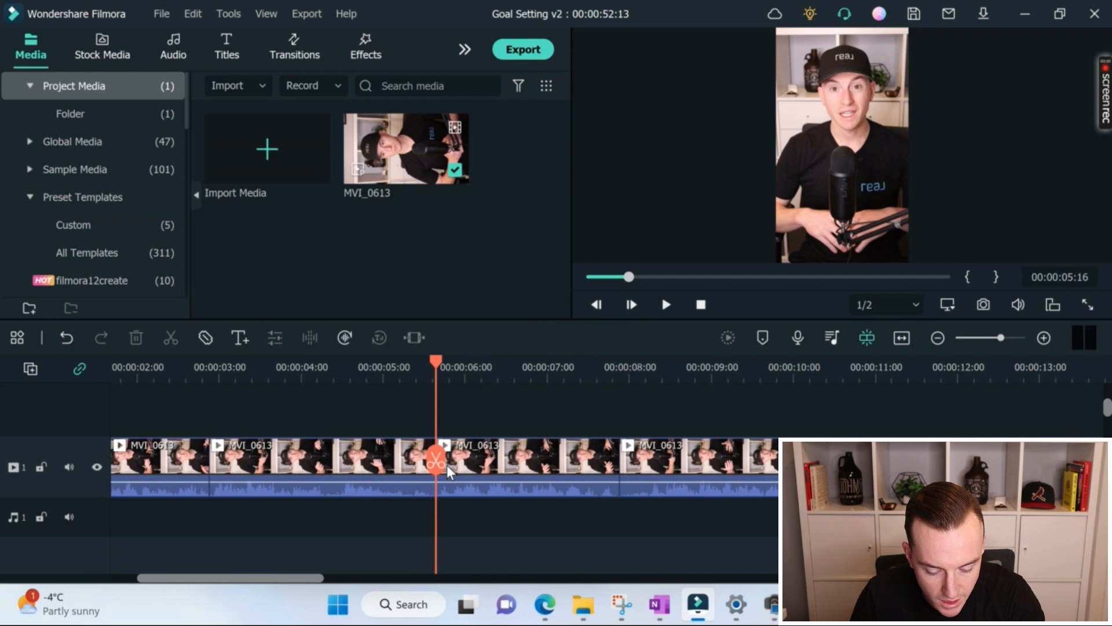
- Play back the last cut, split the fourth clip at 00:00:08:05, and delete its short leading piece
{"action": "left_click", "coordinate": [383, 374]}
{"action": "left_click", "coordinate": [664, 305]}
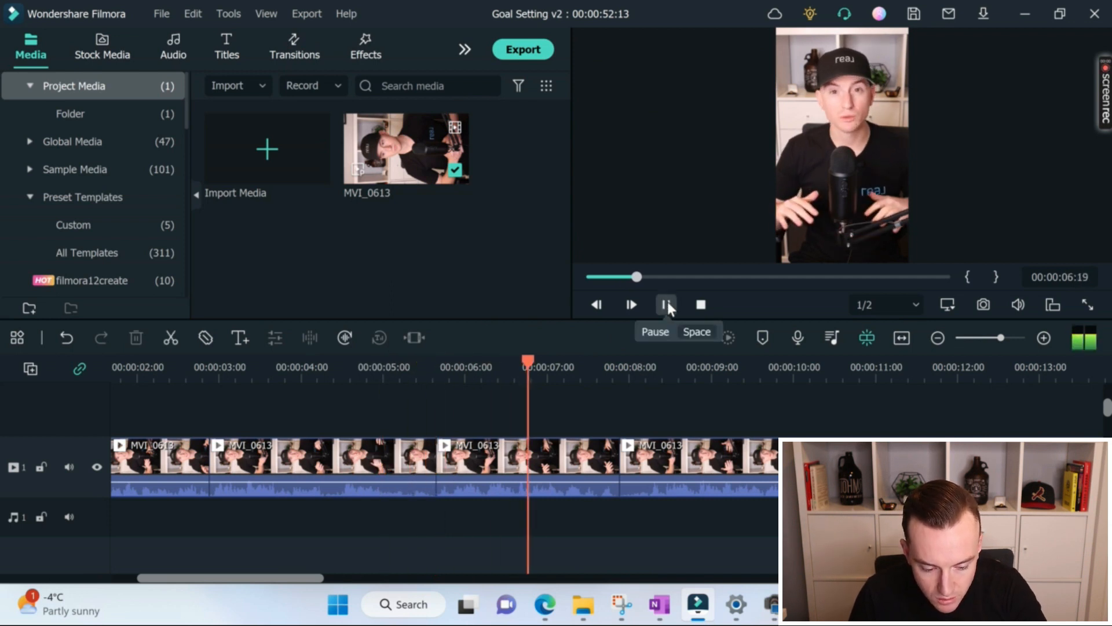
{"action": "left_click", "coordinate": [666, 305]}
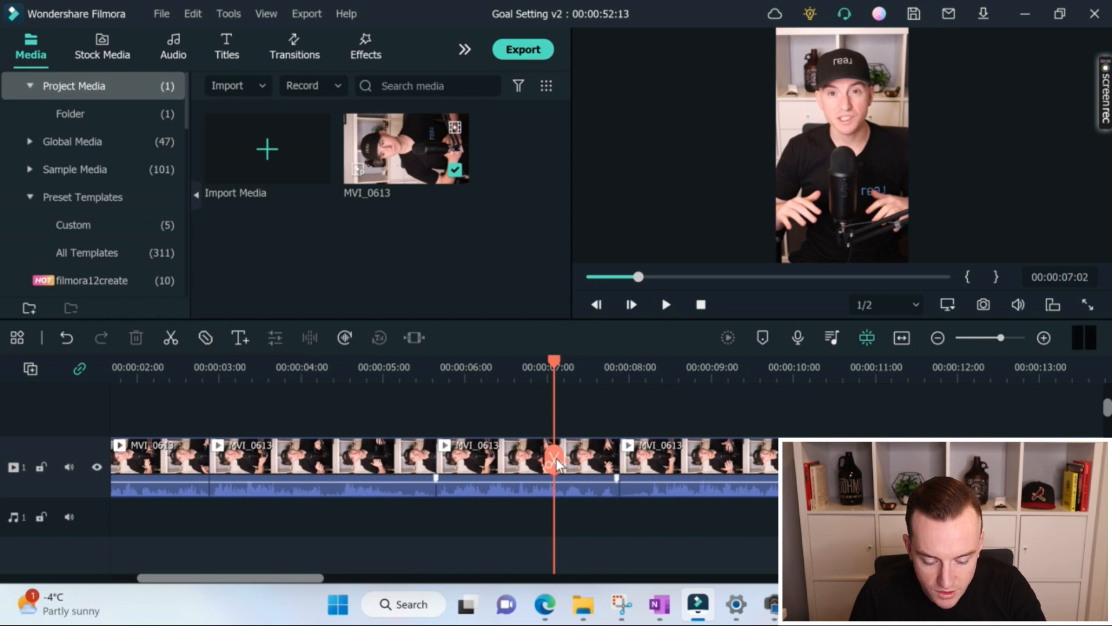
{"action": "left_click_drag", "start_coordinate": [555, 458], "coordinate": [648, 445]}
{"action": "left_click", "coordinate": [647, 443]}
{"action": "left_click", "coordinate": [638, 471]}
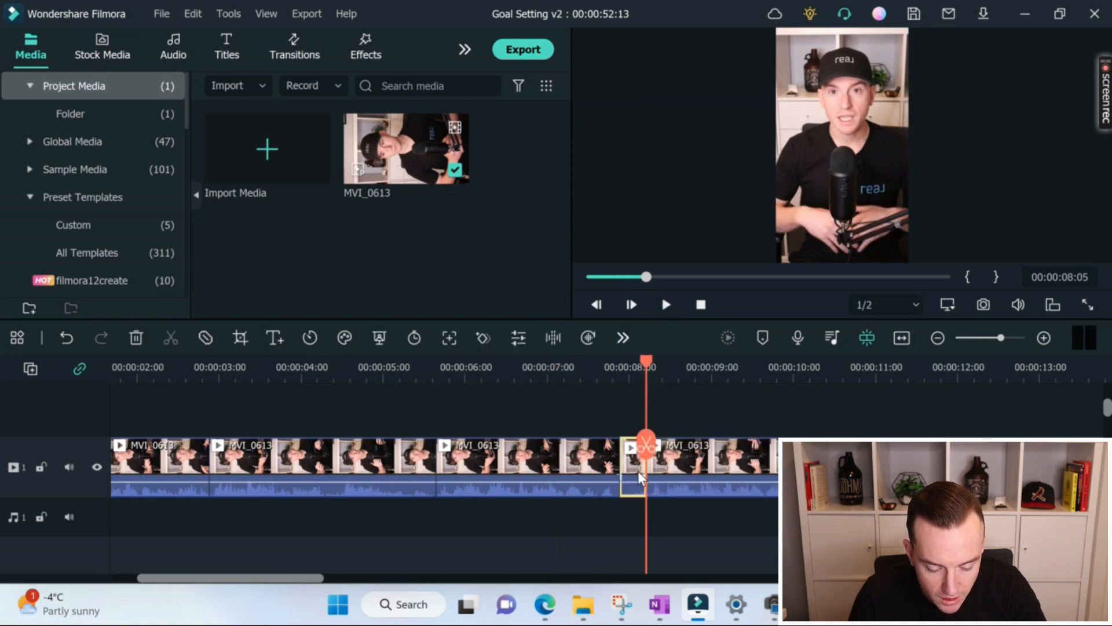
{"action": "key", "text": "Delete"}
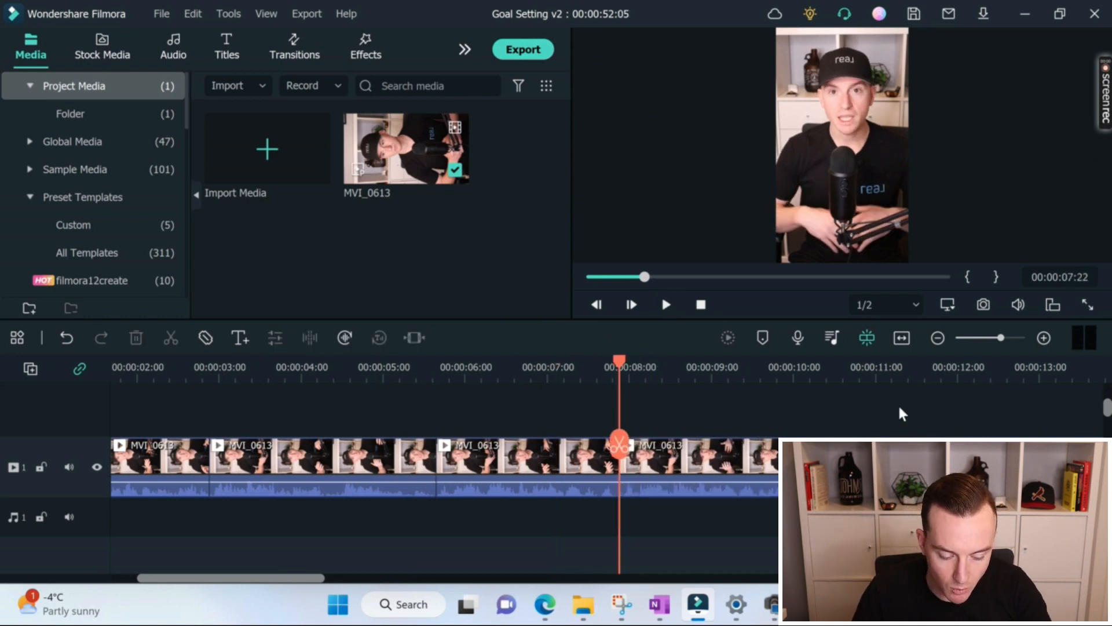
- Split the fifth clip at 00:00:11:22 and delete its short leading piece
{"action": "left_click", "coordinate": [951, 374]}
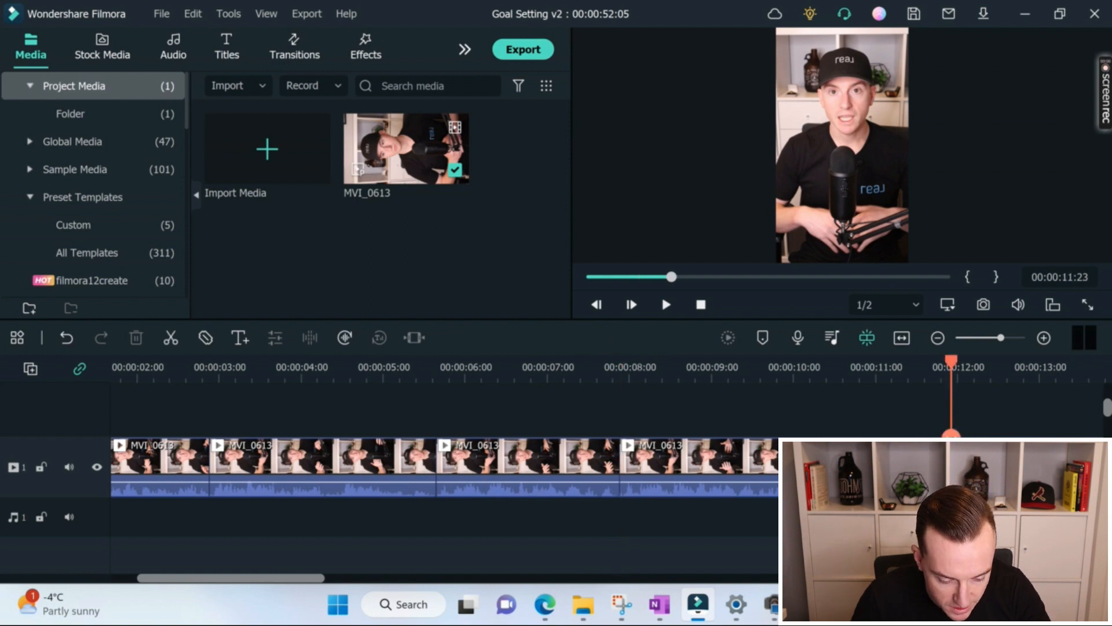
{"action": "left_click_drag", "start_coordinate": [951, 443], "coordinate": [948, 443]}
{"action": "left_click", "coordinate": [948, 443]}
{"action": "left_click", "coordinate": [939, 466]}
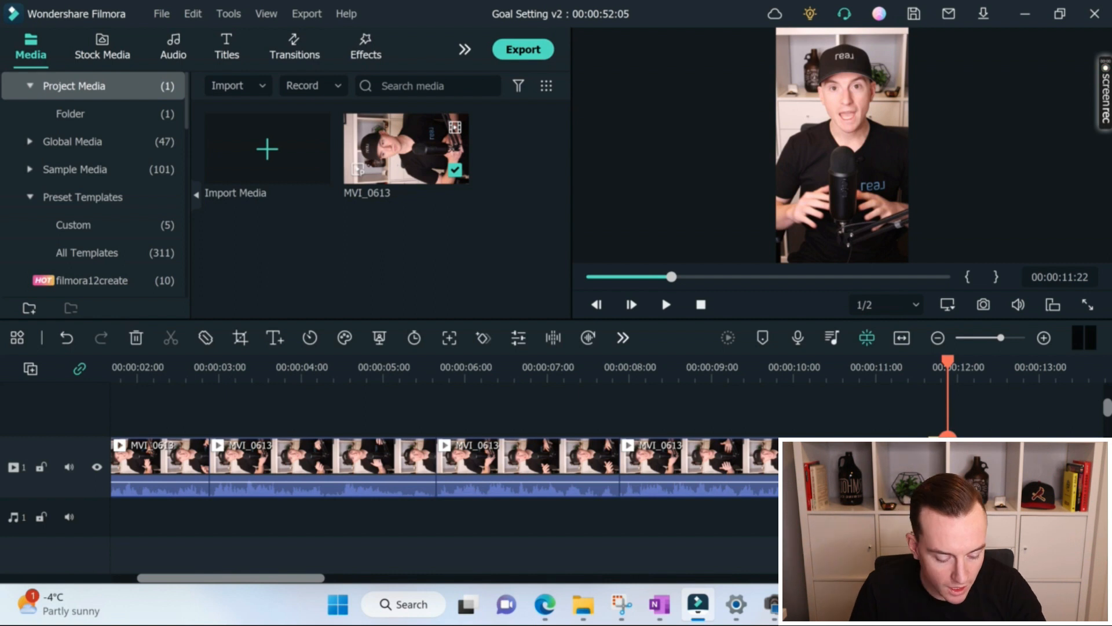
{"action": "key", "text": "Delete"}
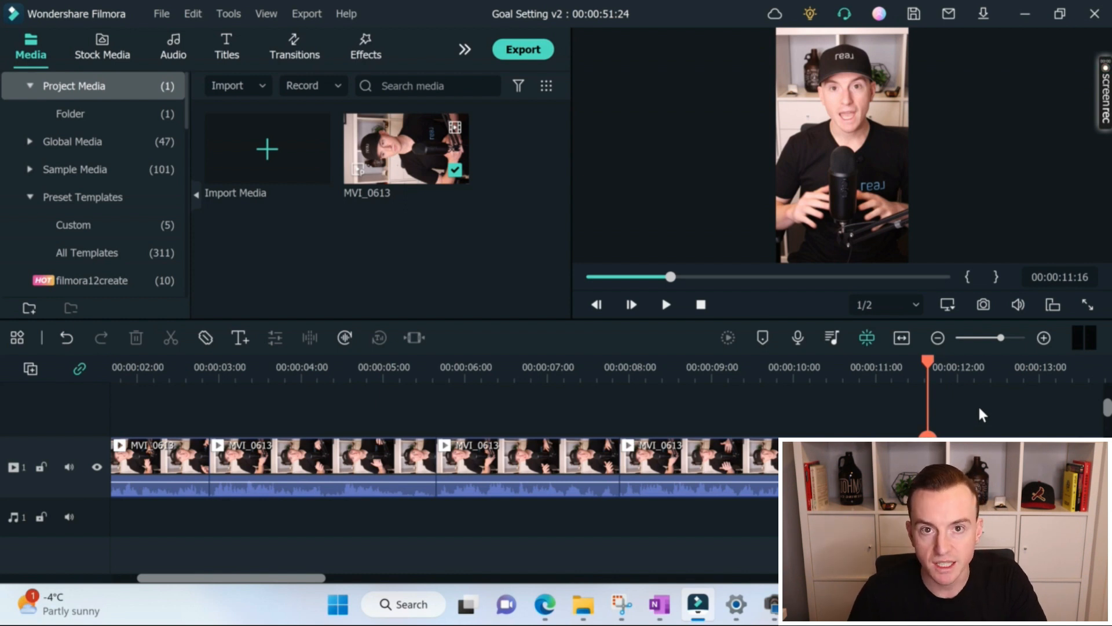
- Play from 00:00:09:17, split the clip under the playhead at 00:00:14:24, and delete its short leading piece
{"action": "left_click", "coordinate": [766, 374]}
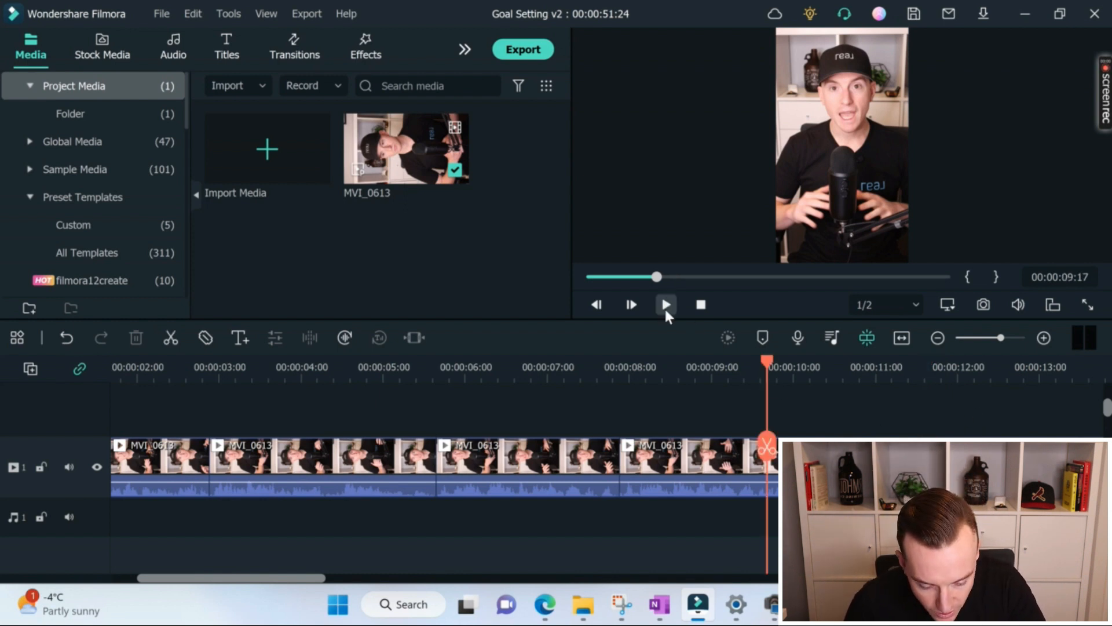
{"action": "left_click", "coordinate": [666, 308]}
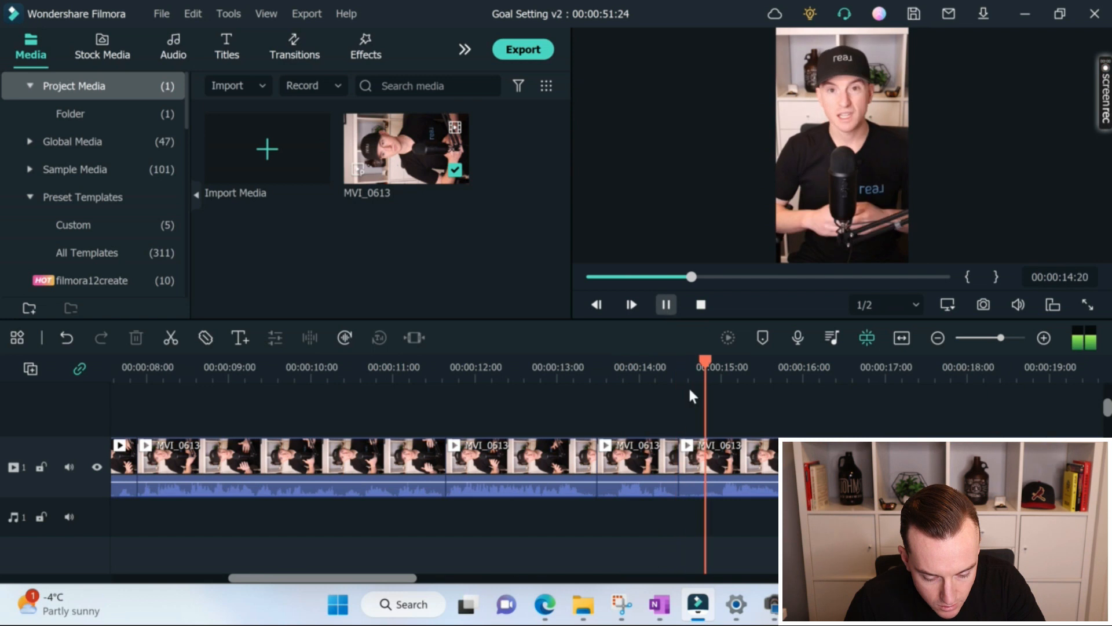
{"action": "key", "text": "space"}
{"action": "key", "text": "Left"}
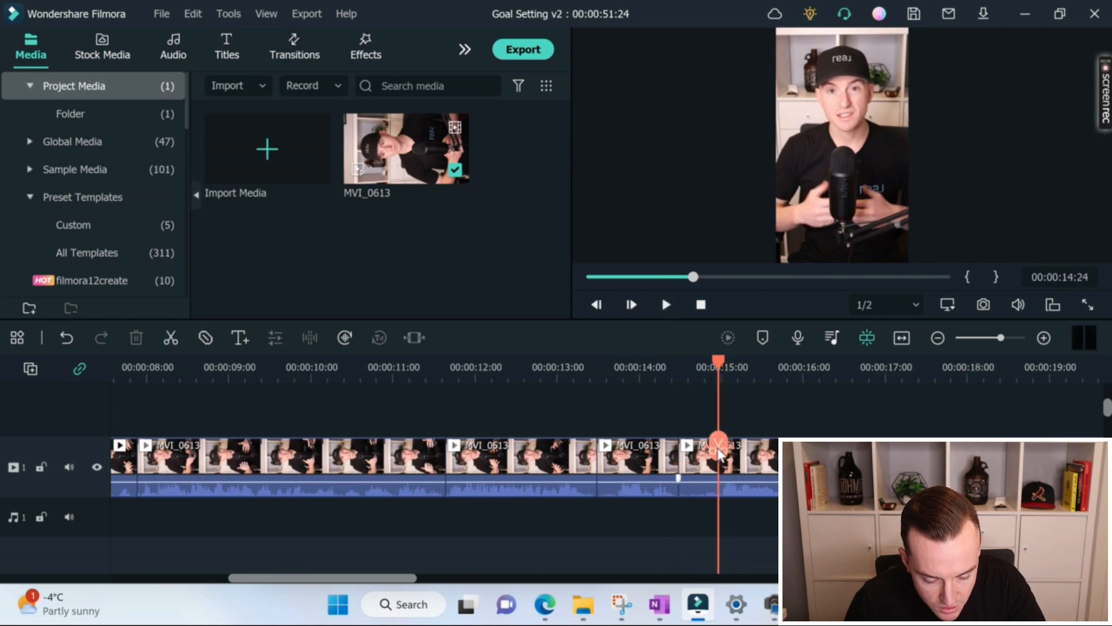
{"action": "left_click", "coordinate": [717, 447]}
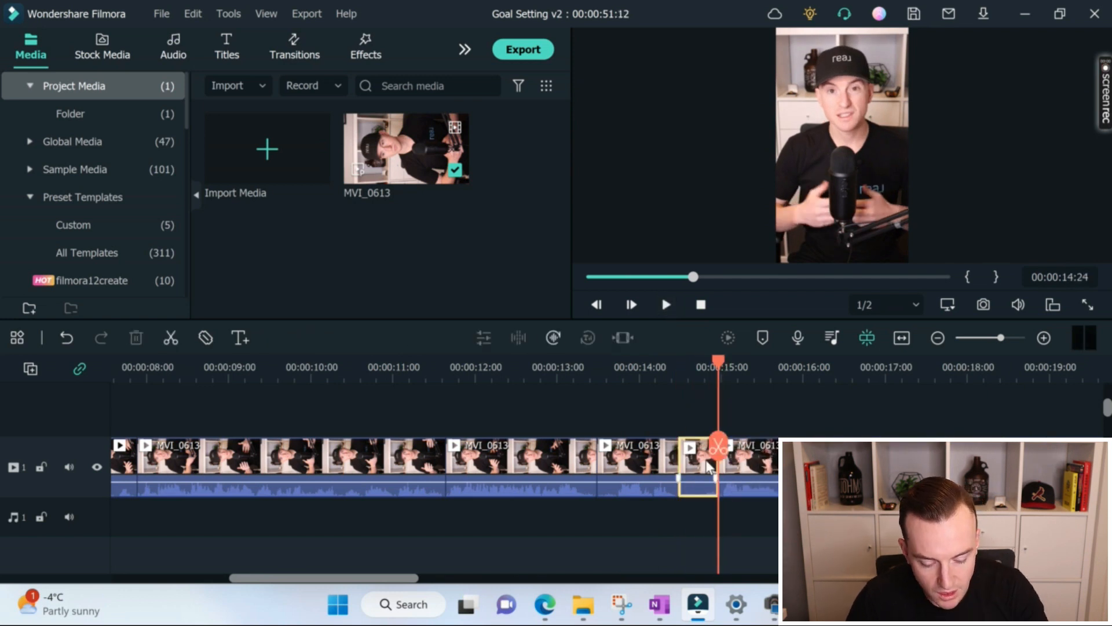
{"action": "key", "text": "Delete"}
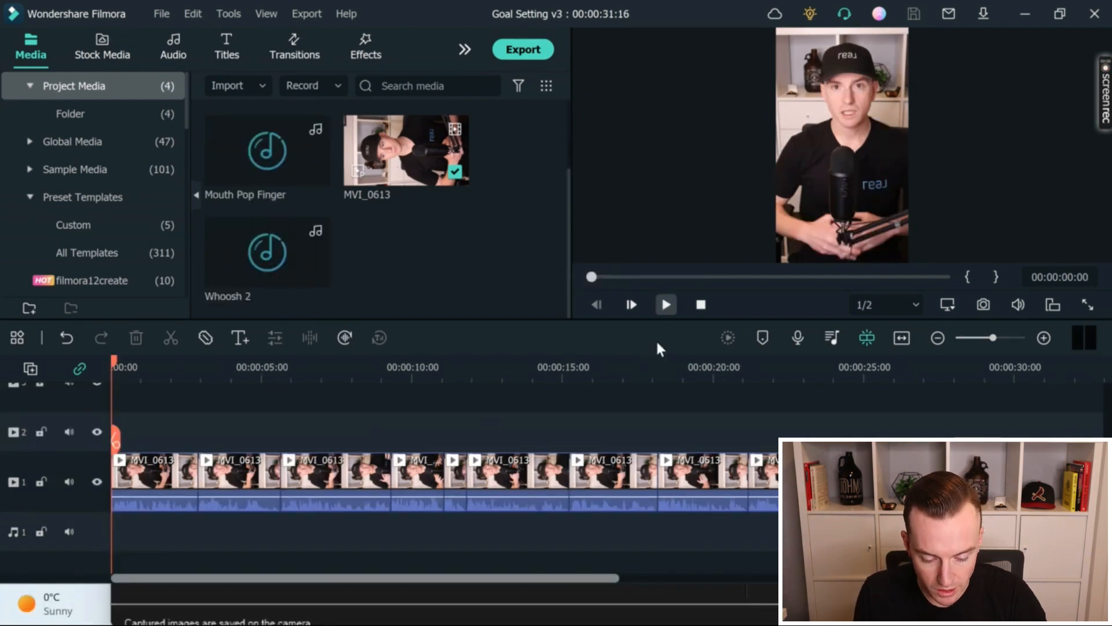
- Play the Goal Setting v3 edit through to its end and open Crop and Zoom for the first clip
{"action": "key", "text": "space"}
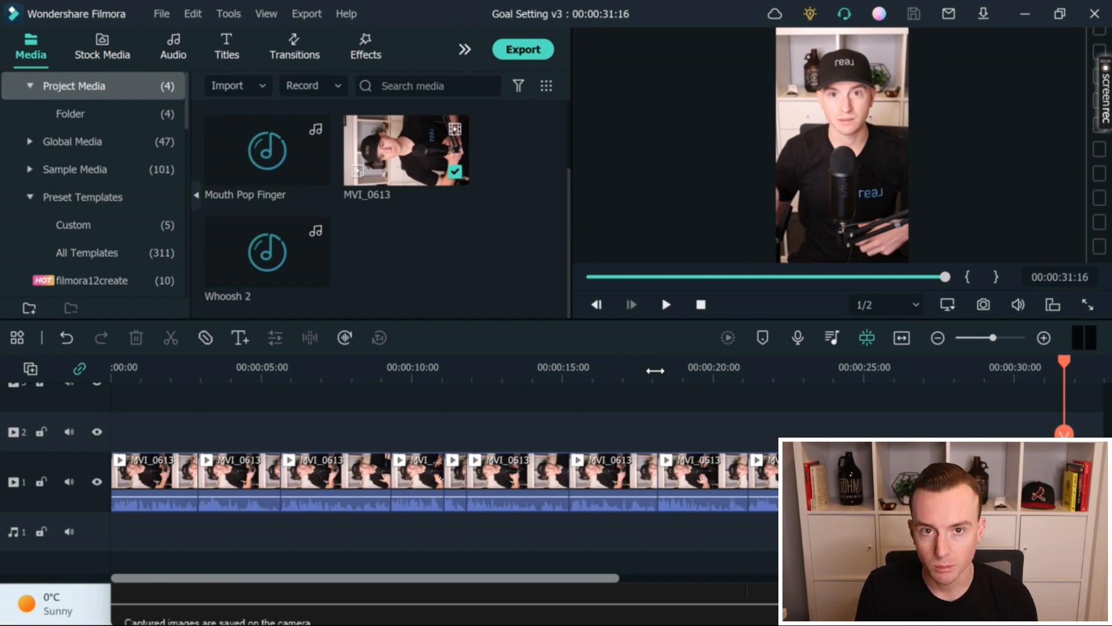
{"action": "left_click", "coordinate": [150, 372]}
{"action": "left_click", "coordinate": [172, 468]}
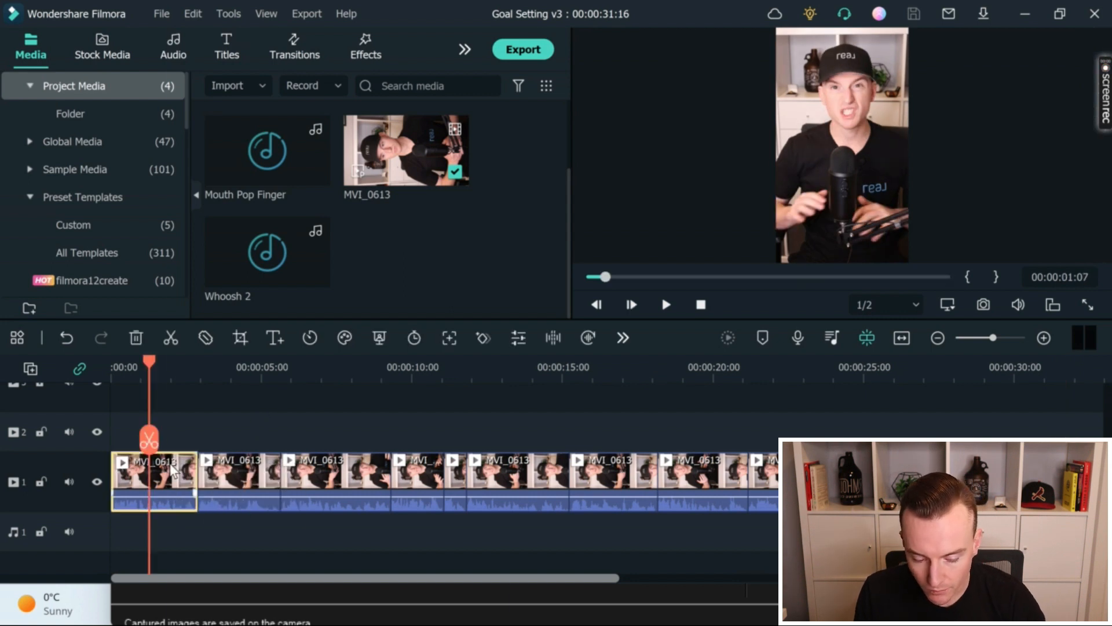
{"action": "right_click", "coordinate": [172, 468]}
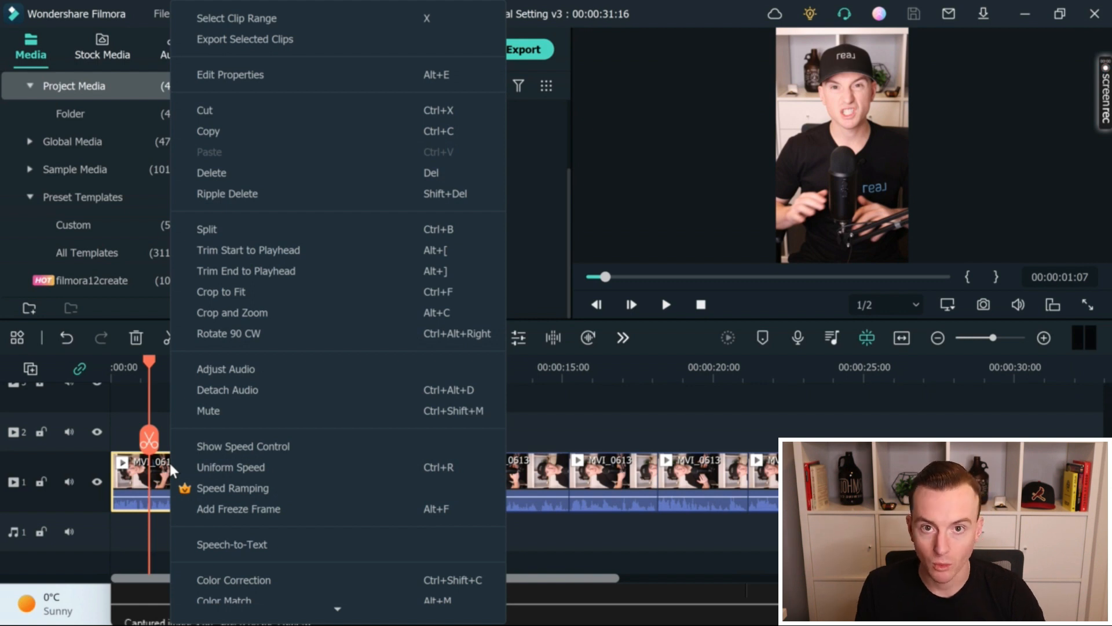
{"action": "left_click", "coordinate": [276, 314]}
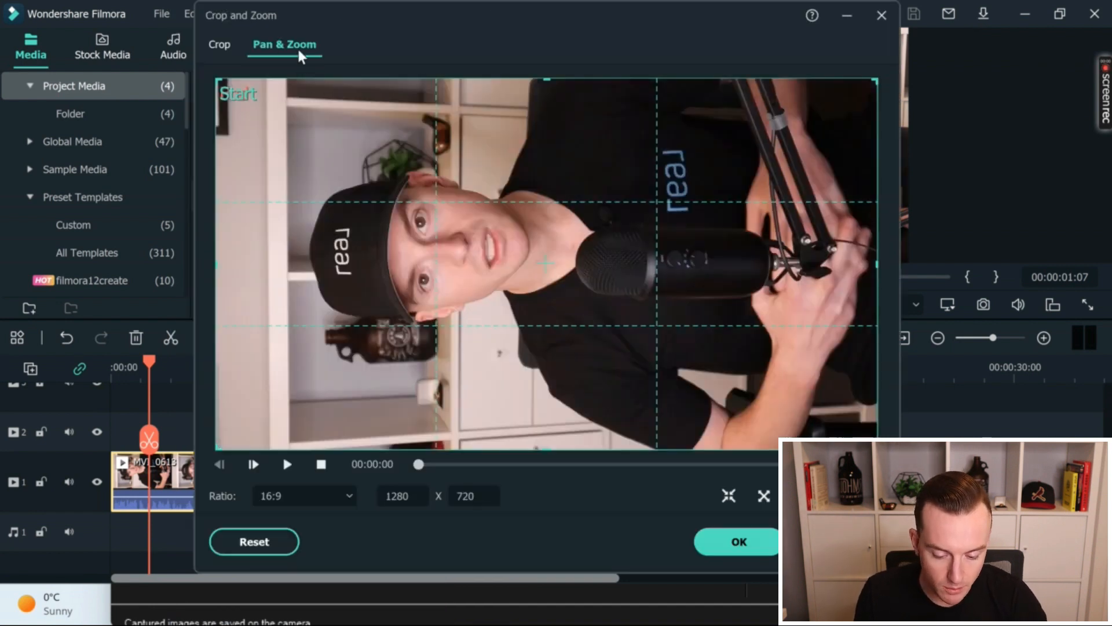
- Give the first clip a Pan & Zoom from the full frame to a 1168 x 657 end frame, apply it, and play back the result
{"action": "left_click", "coordinate": [249, 92]}
{"action": "left_click_drag", "start_coordinate": [219, 81], "coordinate": [285, 118]}
{"action": "mouse_move", "coordinate": [503, 253]}
{"action": "left_mouse_down"}
{"action": "mouse_move", "coordinate": [476, 231]}
{"action": "mouse_move", "coordinate": [498, 249]}
{"action": "left_mouse_up"}
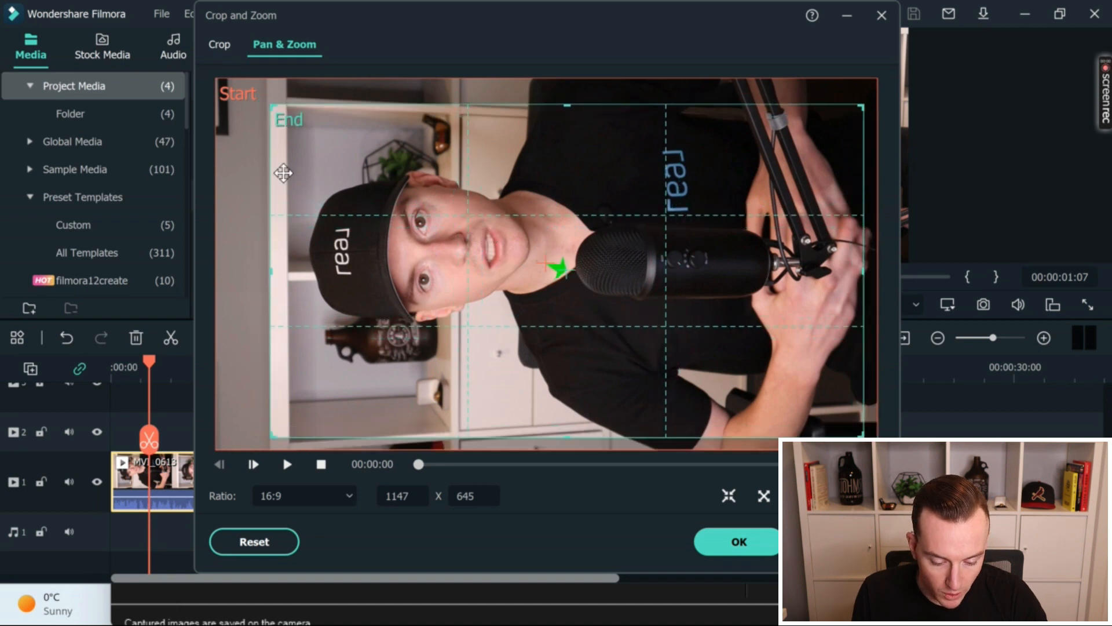
{"action": "left_click", "coordinate": [234, 93]}
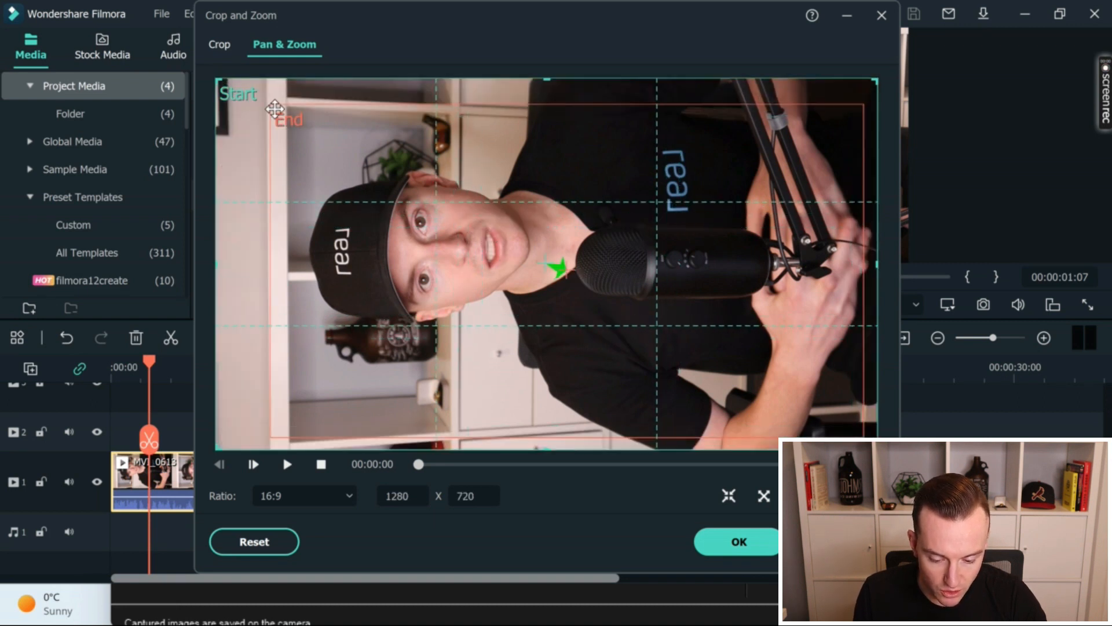
{"action": "left_click", "coordinate": [392, 179]}
{"action": "left_click_drag", "start_coordinate": [398, 179], "coordinate": [395, 169]}
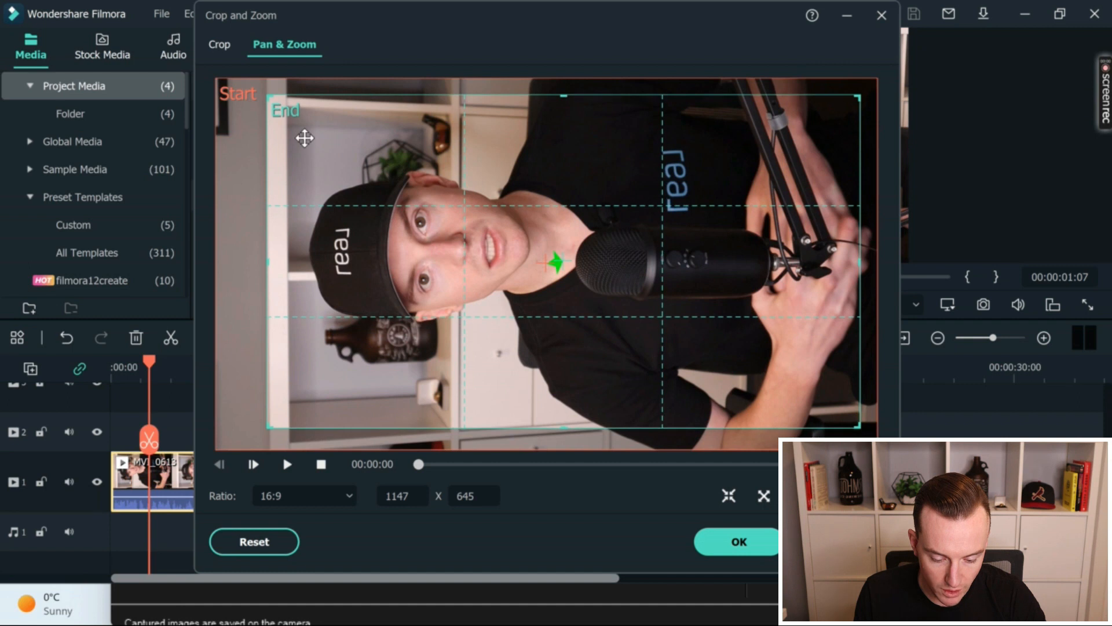
{"action": "left_click_drag", "start_coordinate": [268, 427], "coordinate": [256, 433]}
{"action": "left_click_drag", "start_coordinate": [357, 384], "coordinate": [360, 377]}
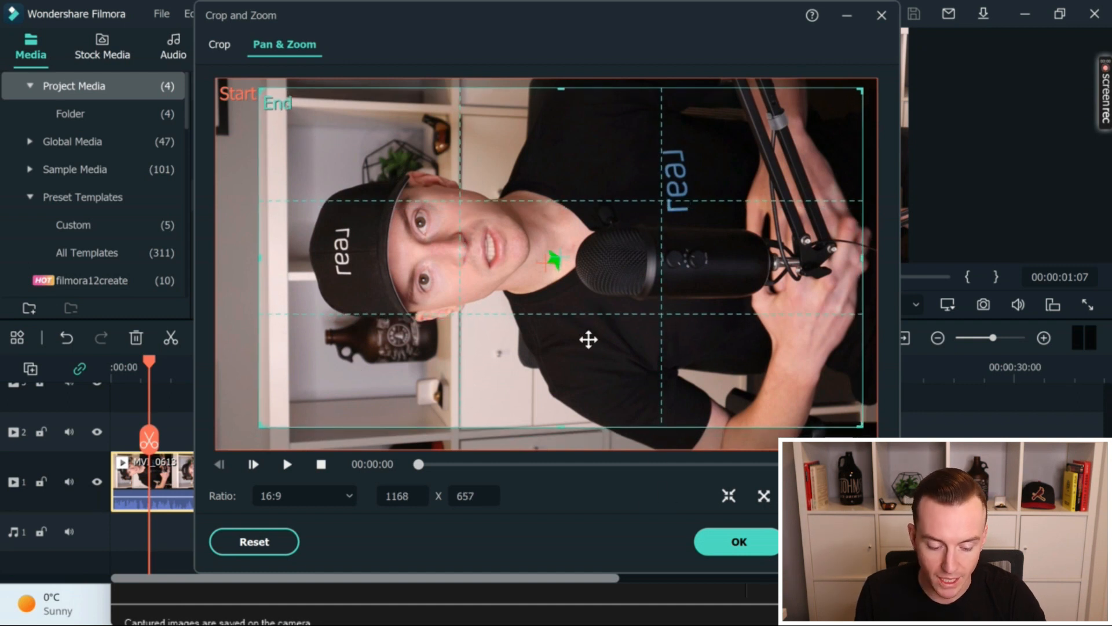
{"action": "left_click", "coordinate": [736, 540]}
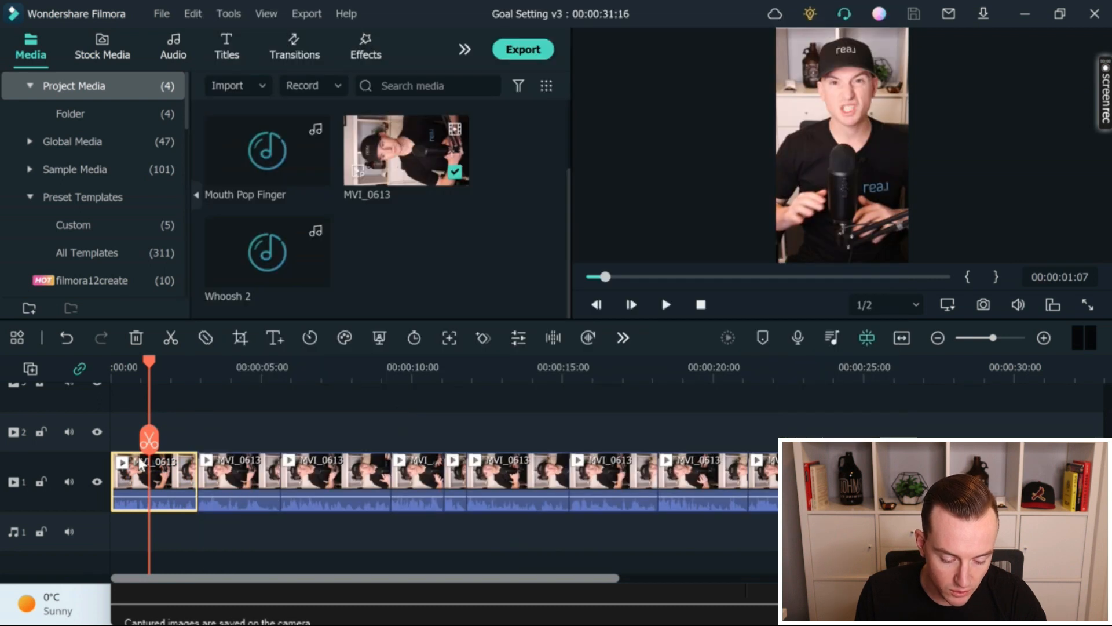
{"action": "left_click", "coordinate": [666, 304]}
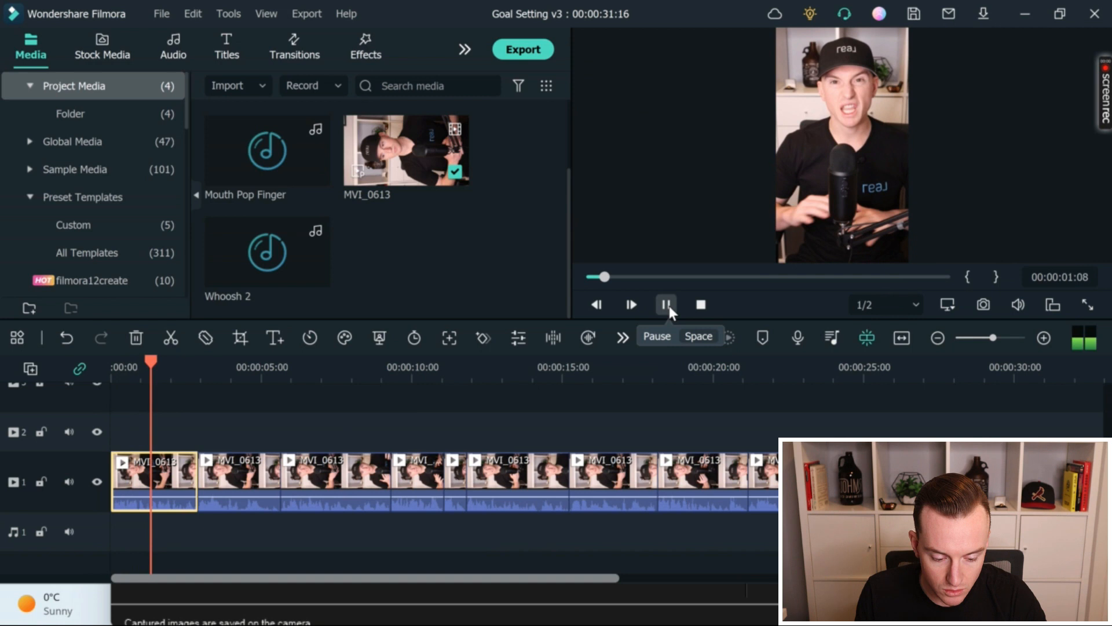
{"action": "left_click", "coordinate": [666, 305]}
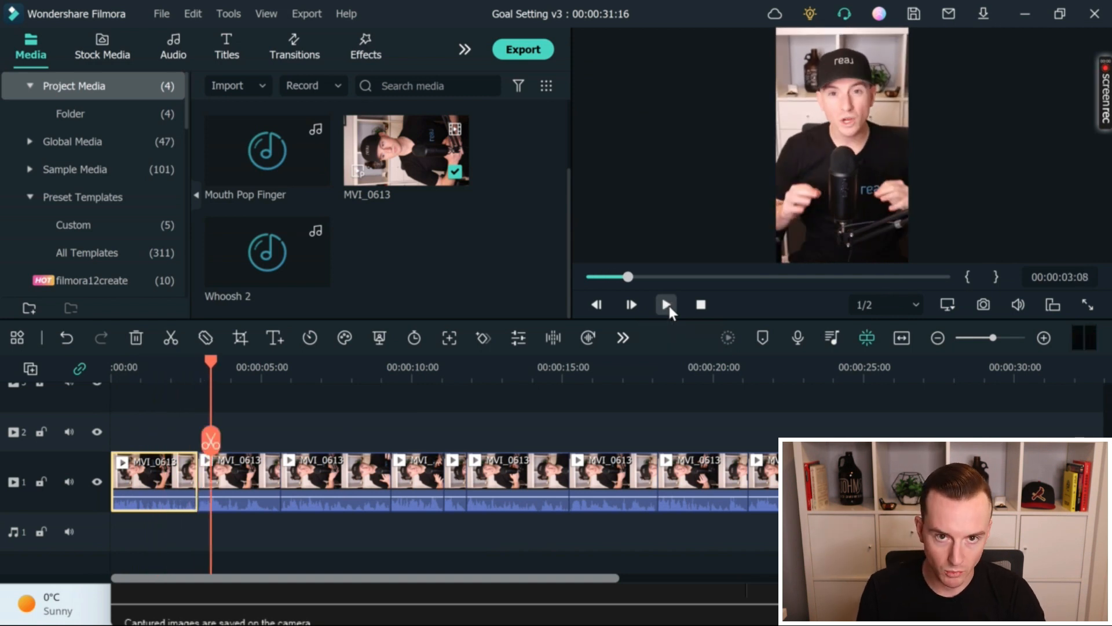
- Add the custom title Bottom of Video Topic on video track 2 above the first clip, starting at 00:00:00:19
{"action": "left_click", "coordinate": [133, 369]}
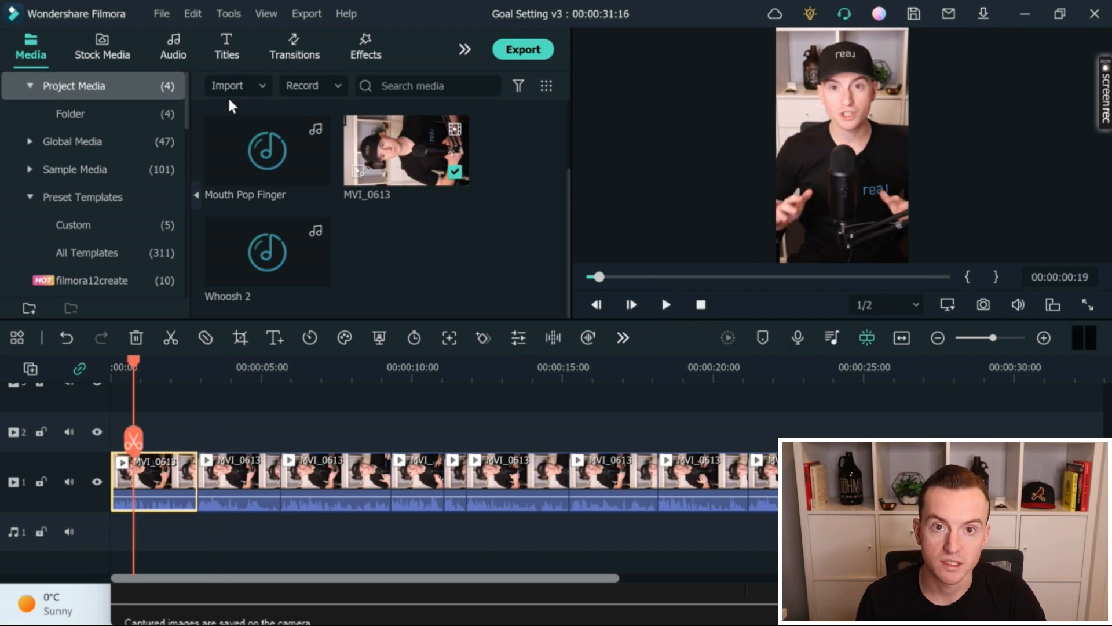
{"action": "left_click", "coordinate": [235, 44]}
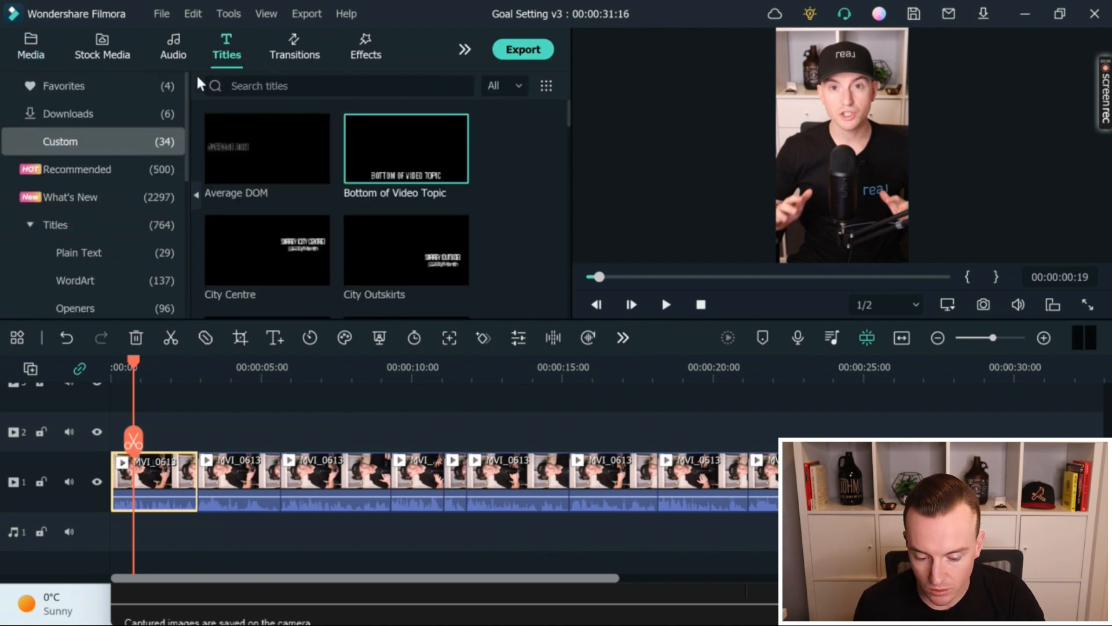
{"action": "left_click", "coordinate": [98, 116]}
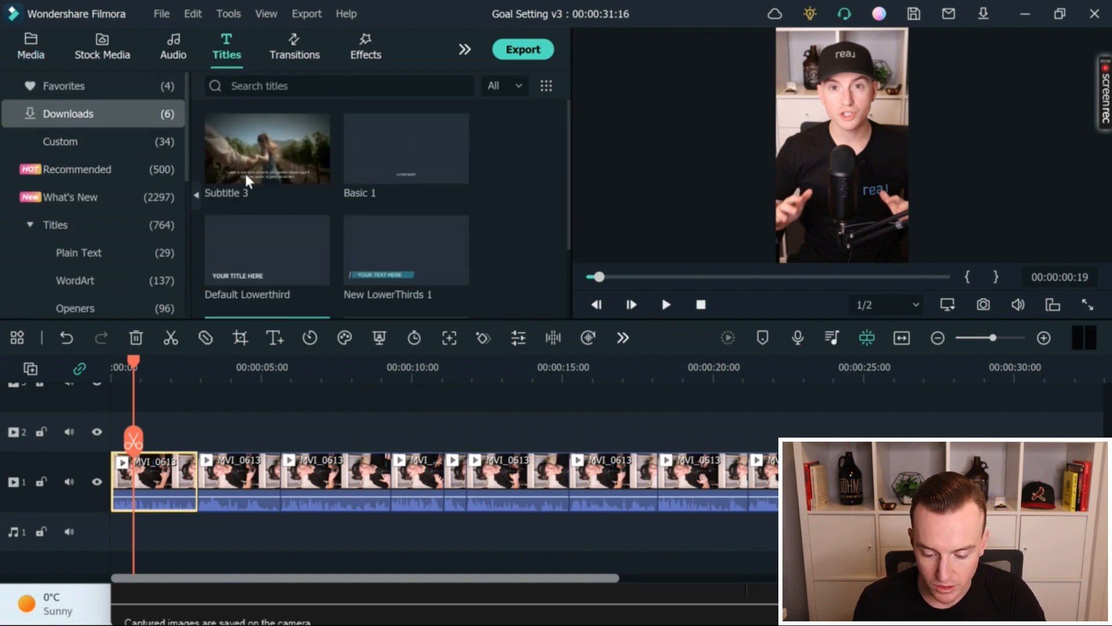
{"action": "left_click", "coordinate": [126, 142]}
{"action": "left_click_drag", "start_coordinate": [408, 170], "coordinate": [197, 440]}
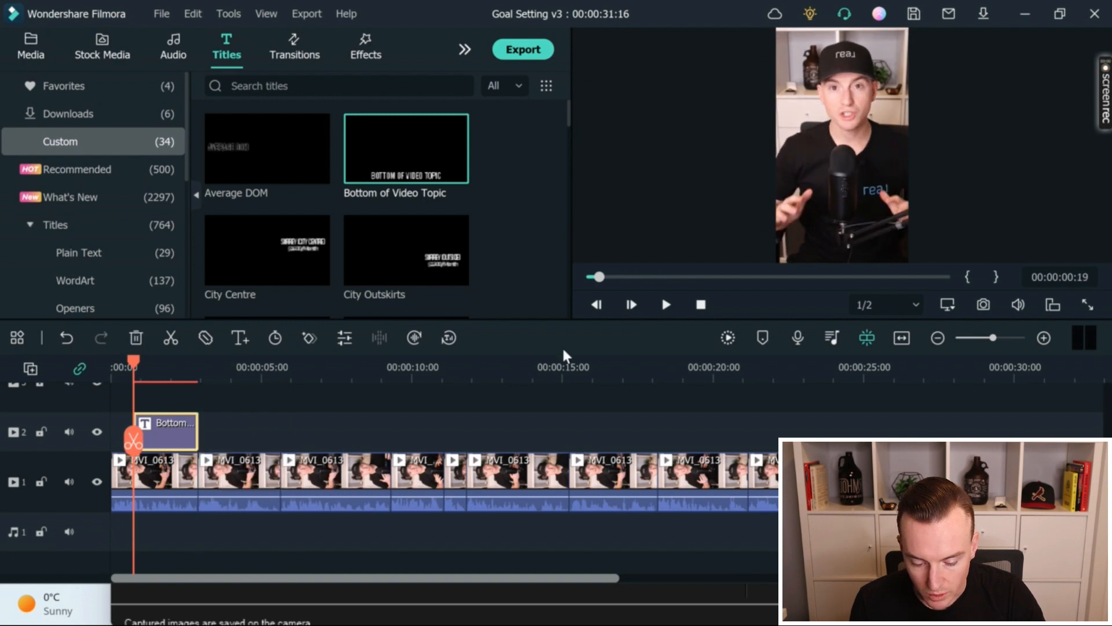
- Play to 00:00:01:14 and move the title text slightly upward in the frame
{"action": "left_click", "coordinate": [668, 304]}
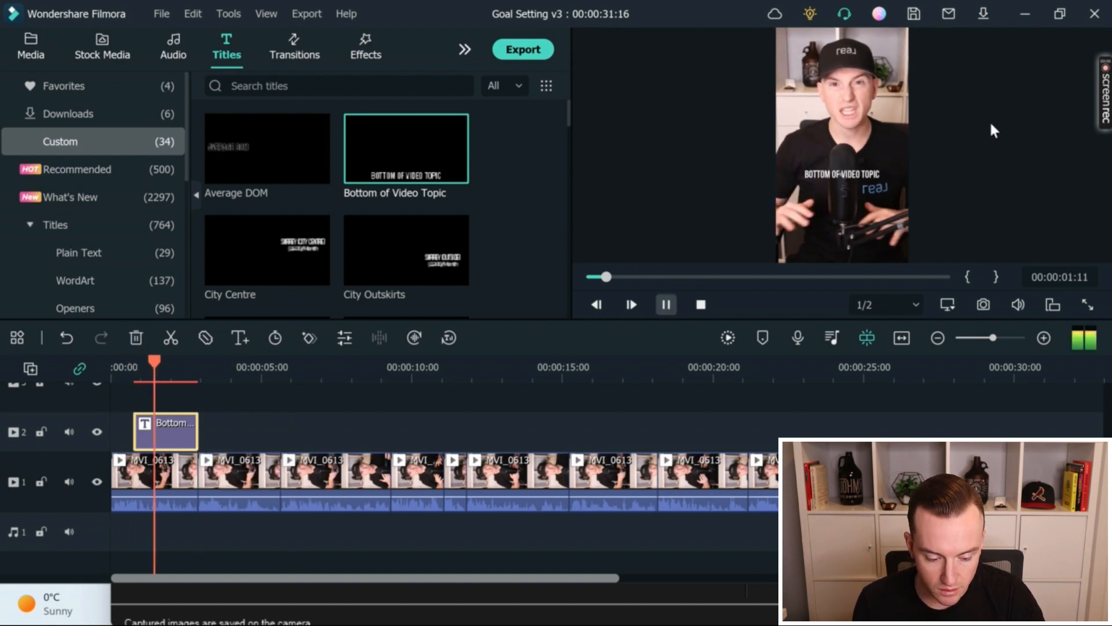
{"action": "left_click", "coordinate": [875, 173]}
{"action": "left_click", "coordinate": [876, 173]}
{"action": "mouse_move", "coordinate": [867, 173]}
{"action": "left_mouse_down"}
{"action": "mouse_move", "coordinate": [868, 156]}
{"action": "mouse_move", "coordinate": [878, 176]}
{"action": "mouse_move", "coordinate": [853, 169]}
{"action": "mouse_move", "coordinate": [861, 195]}
{"action": "mouse_move", "coordinate": [866, 168]}
{"action": "left_mouse_up"}
- Centre-align the title text and set its font size to 100
{"action": "double_click", "coordinate": [184, 433]}
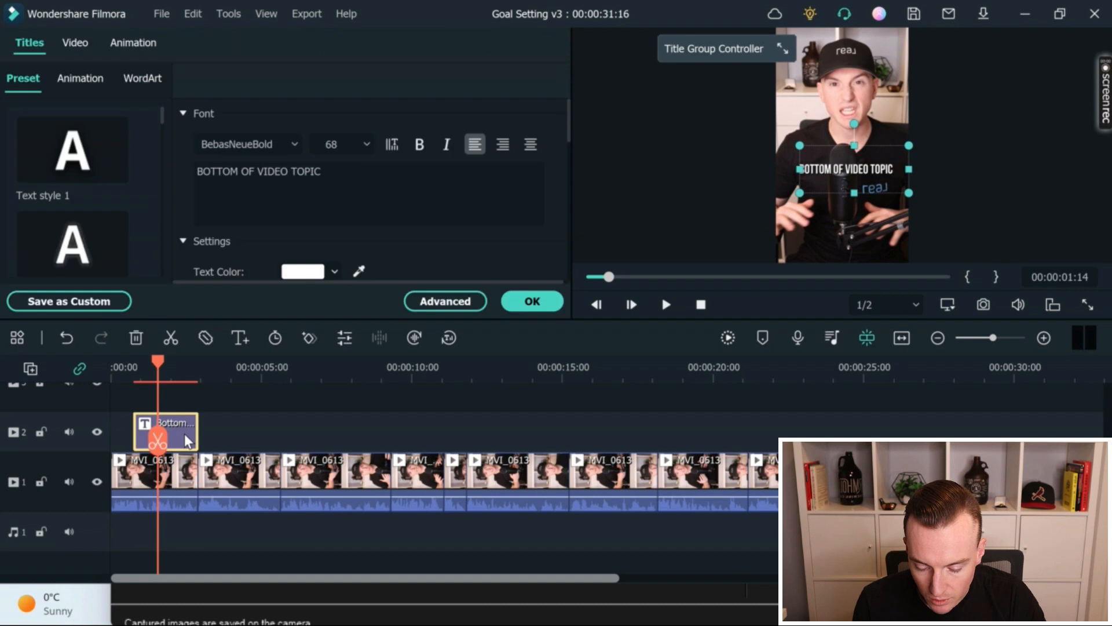
{"action": "left_click", "coordinate": [529, 144]}
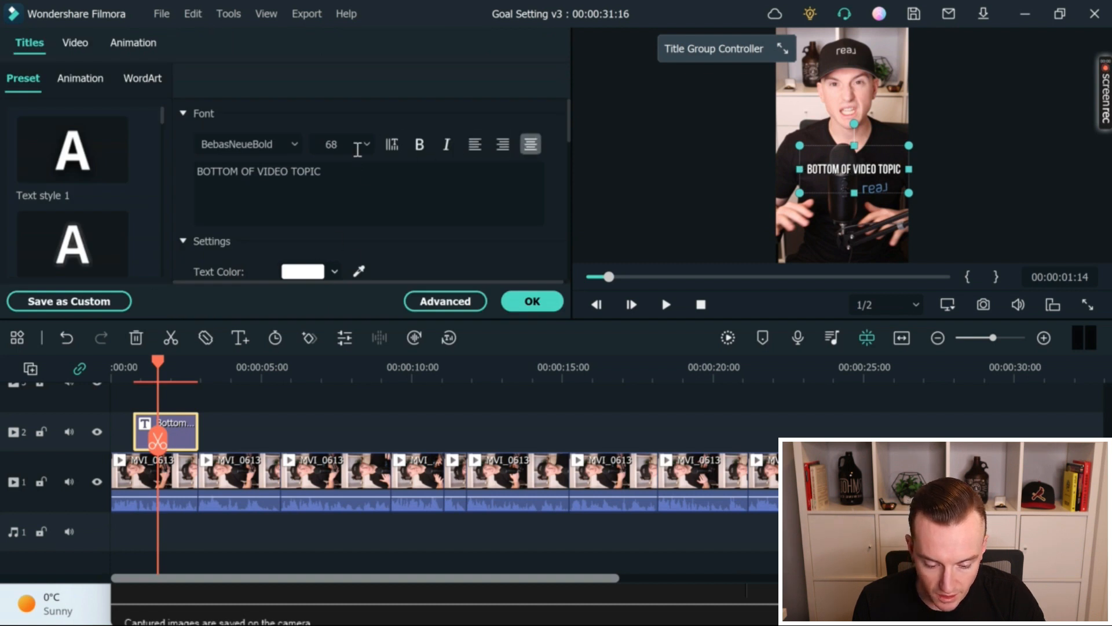
{"action": "left_click", "coordinate": [366, 145]}
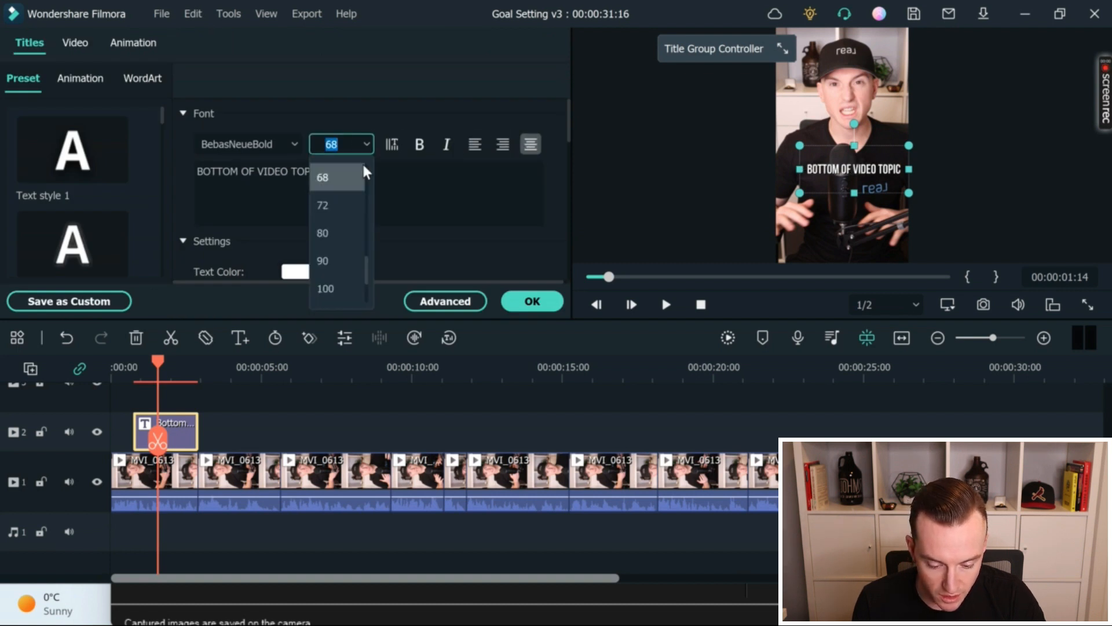
{"action": "left_click", "coordinate": [339, 284]}
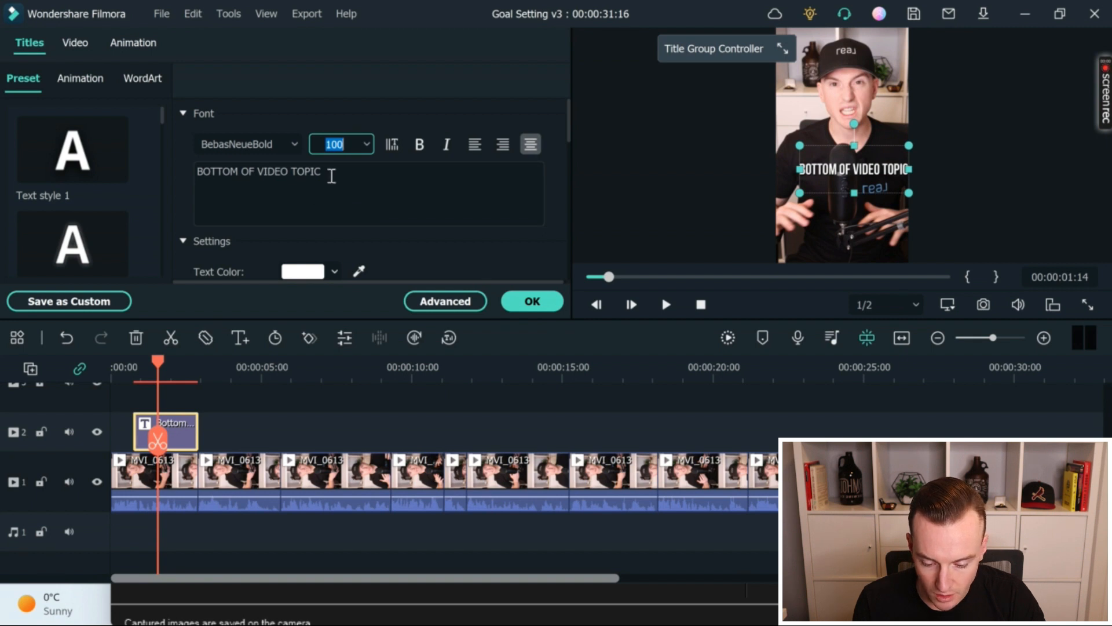
- Replace the title text with USE THIS TIP TO on the first line and GROW YOUR BIZ on the second
{"action": "left_click_drag", "start_coordinate": [332, 176], "coordinate": [185, 174]}
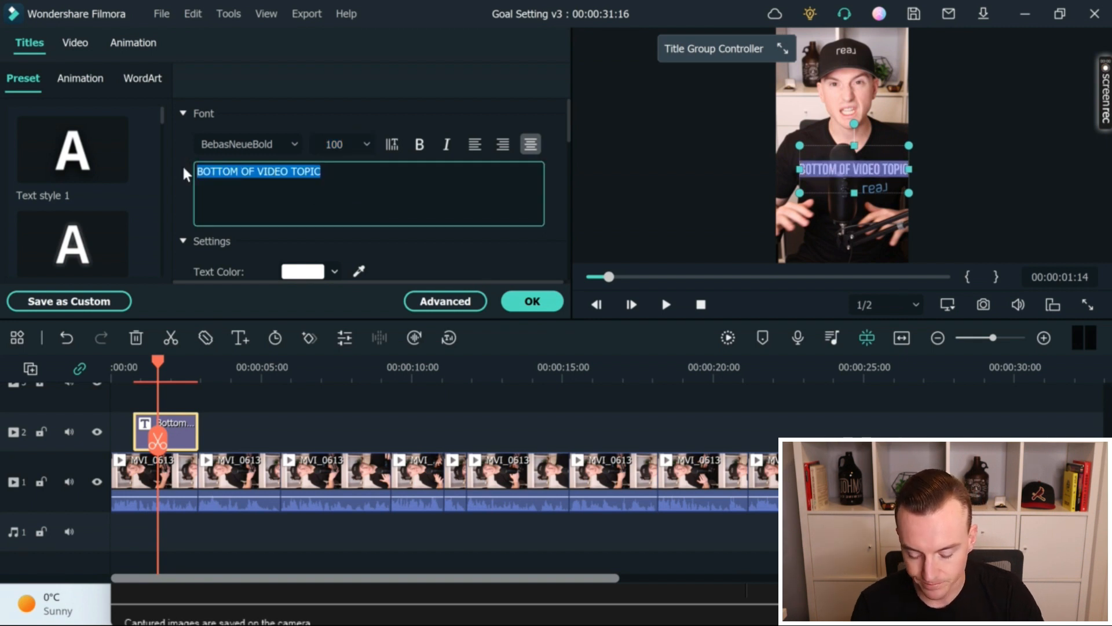
{"action": "type", "text": "USE "}
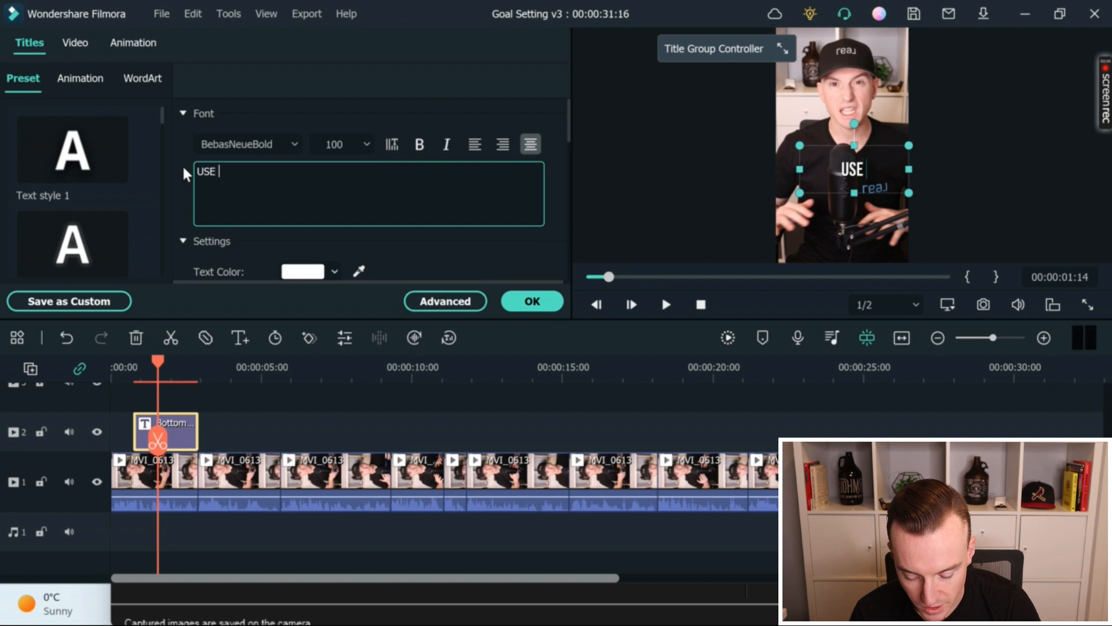
{"action": "type", "text": "THIS "}
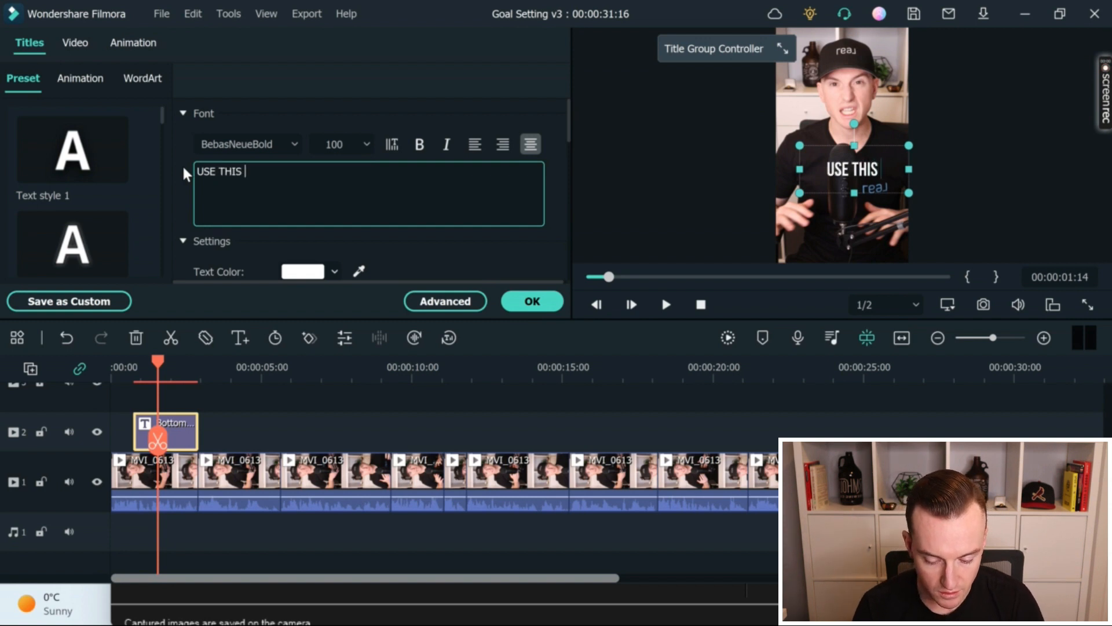
{"action": "type", "text": "TIP TO"}
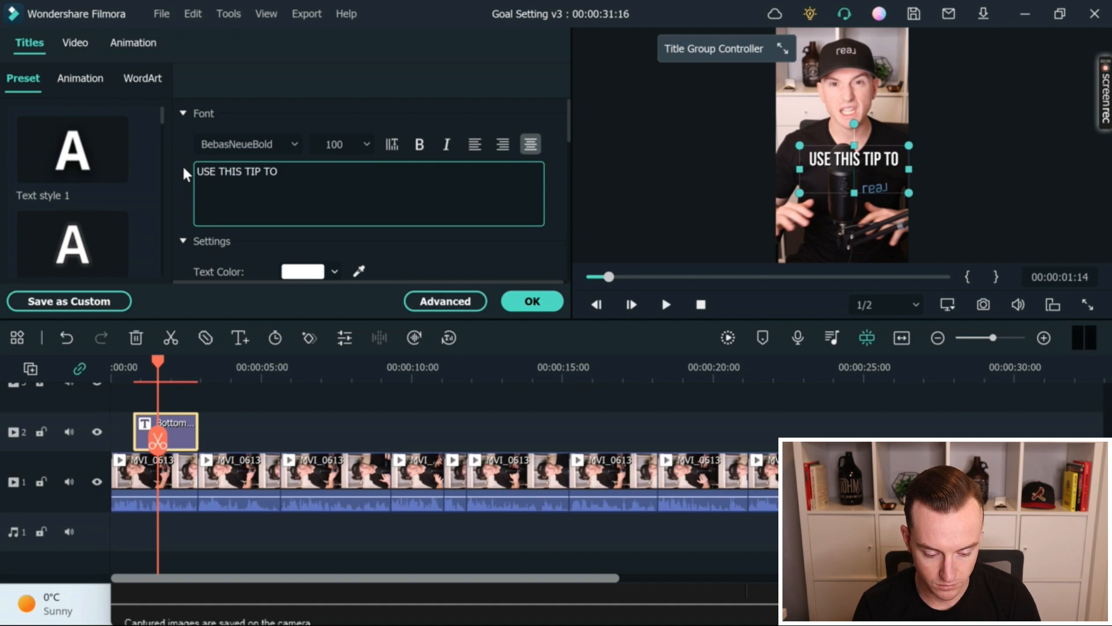
{"action": "key", "text": "Return"}
{"action": "type", "text": "GRO +"}
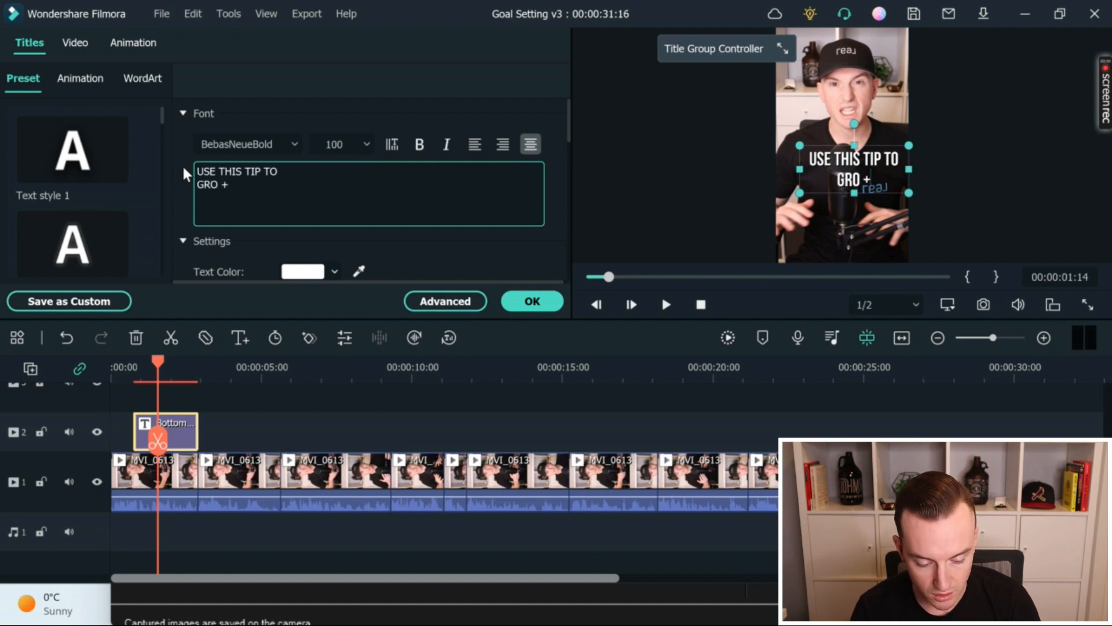
{"action": "type", "text": "W ===="}
{"action": "key", "text": "BackSpace"}
{"action": "key", "text": "BackSpace"}
{"action": "key", "text": "BackSpace"}
{"action": "key", "text": "BackSpace"}
{"action": "key", "text": "BackSpace"}
{"action": "key", "text": "BackSpace"}
{"action": "key", "text": "BackSpace"}
{"action": "key", "text": "BackSpace"}
{"action": "type", "text": "W YOUR BIZ"}
- Colour the title's second line, GROW YOUR BIZ, light blue #05c3f9
{"action": "left_click_drag", "start_coordinate": [286, 184], "coordinate": [196, 188]}
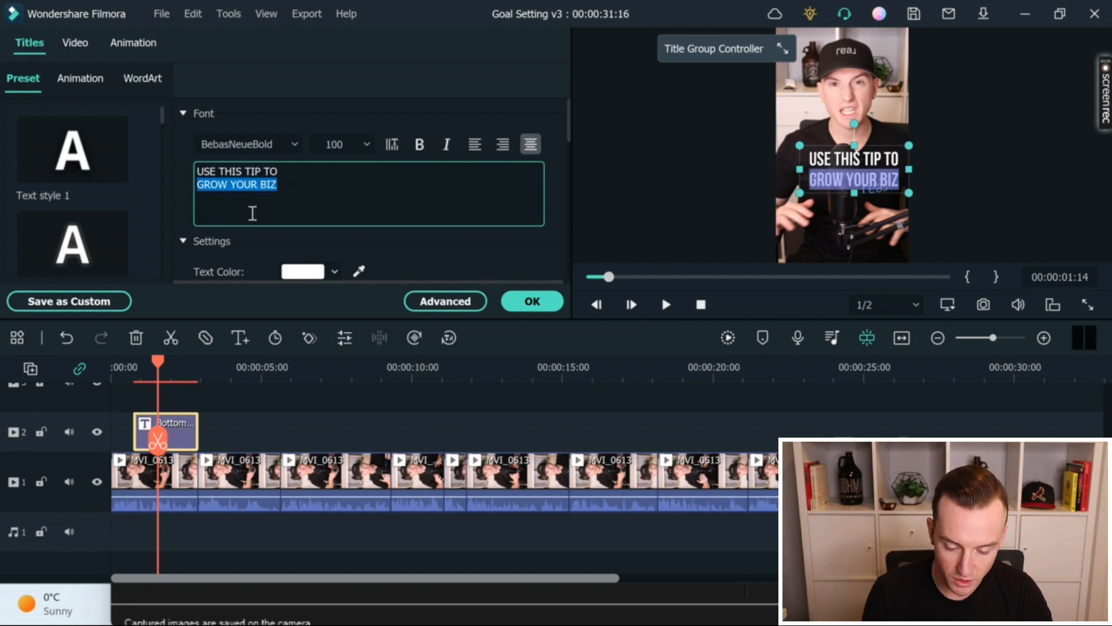
{"action": "left_click", "coordinate": [329, 272]}
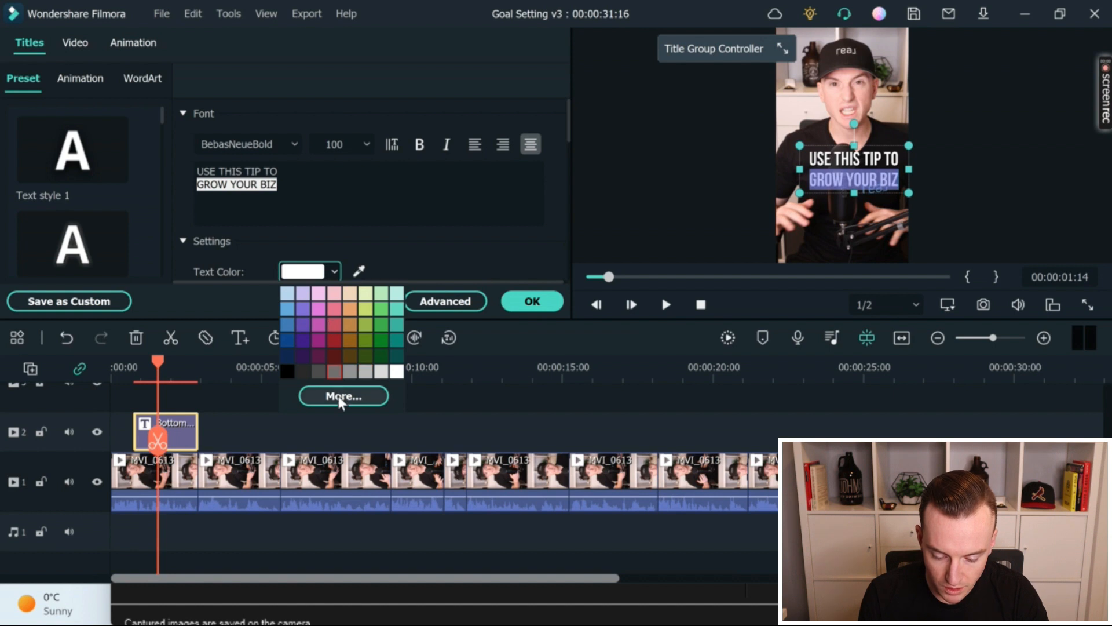
{"action": "left_click", "coordinate": [339, 395]}
{"action": "left_click", "coordinate": [350, 361]}
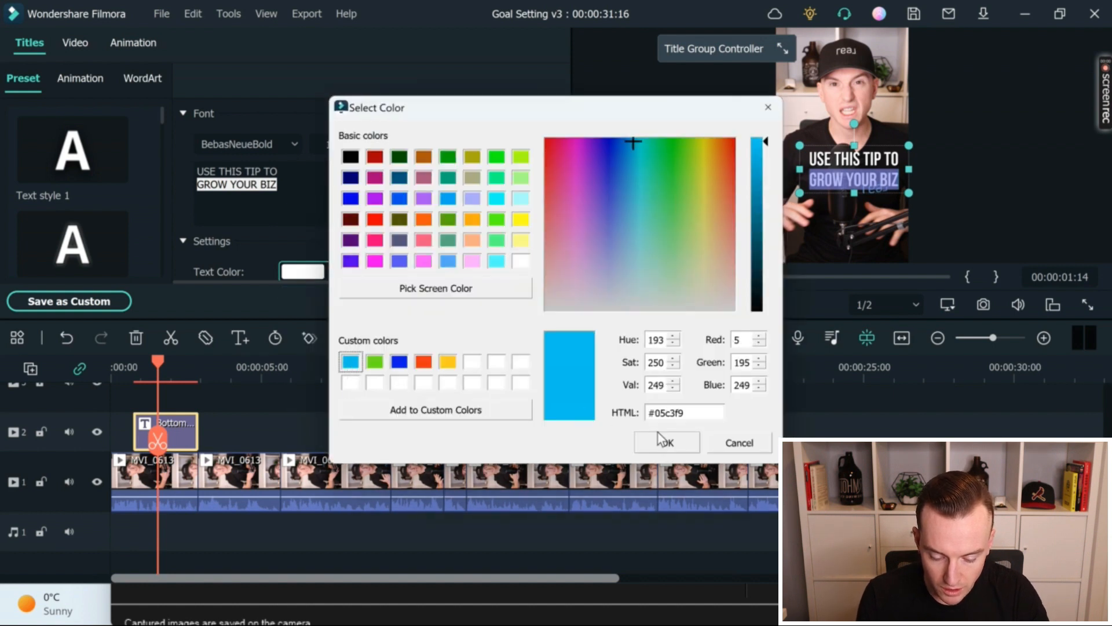
{"action": "left_click", "coordinate": [667, 443]}
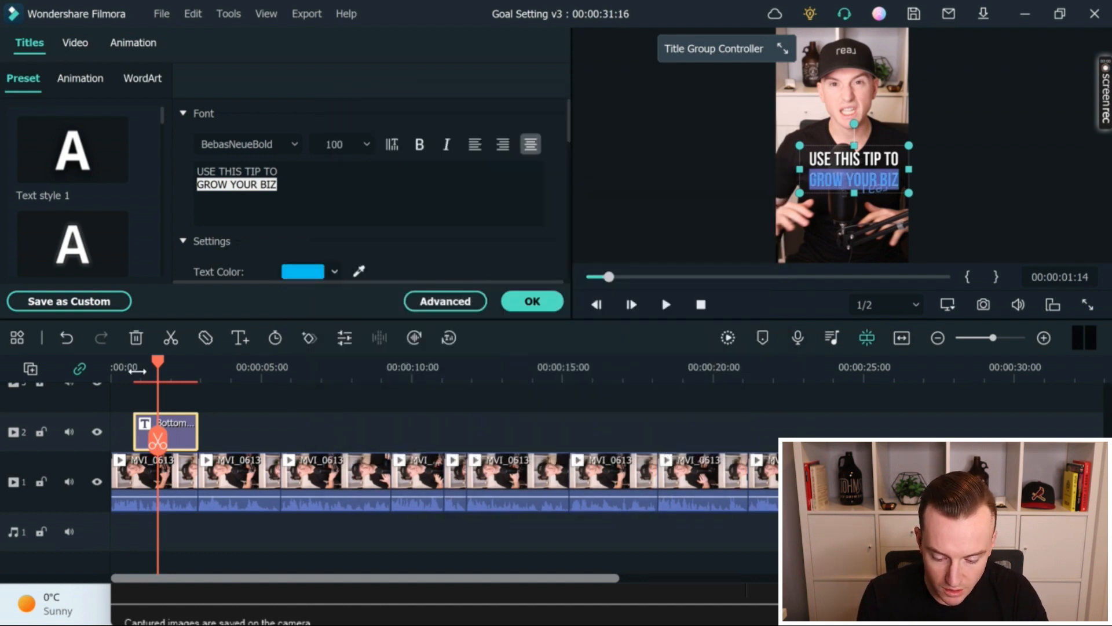
- Preview the title and shift its text slightly left, to the horizontal centre of the frame
{"action": "left_click", "coordinate": [666, 304]}
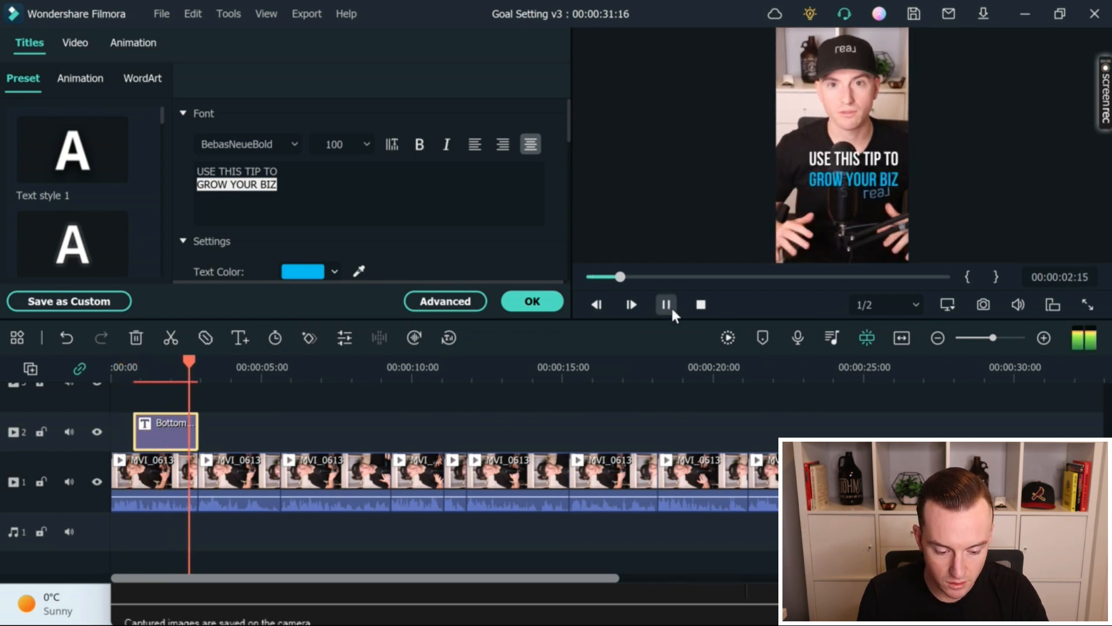
{"action": "key", "text": "space"}
{"action": "left_click", "coordinate": [167, 380]}
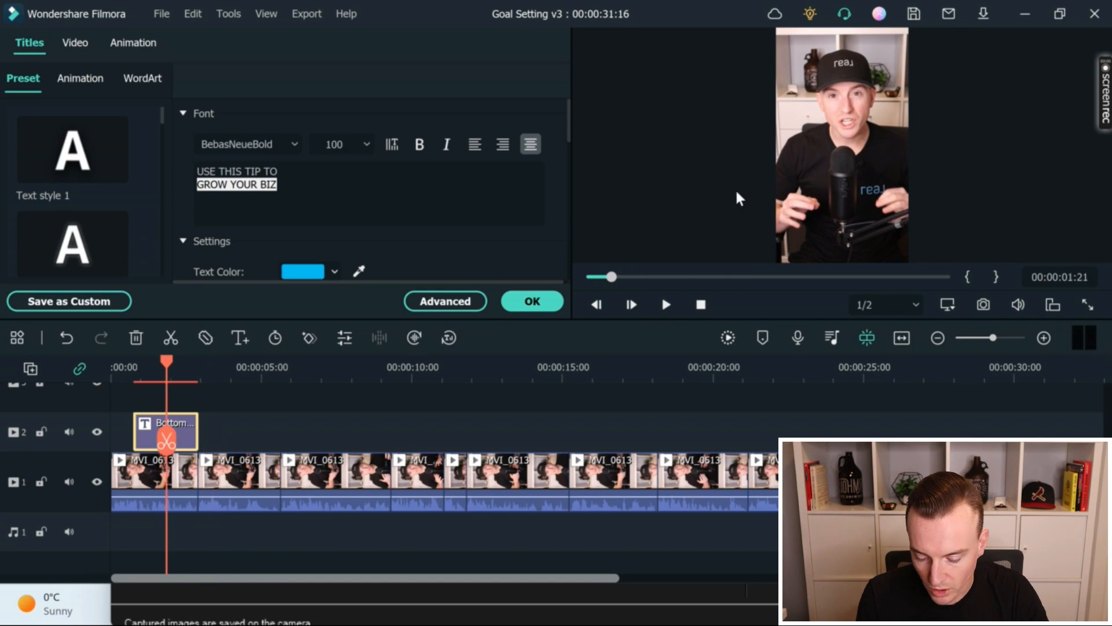
{"action": "left_click", "coordinate": [842, 175]}
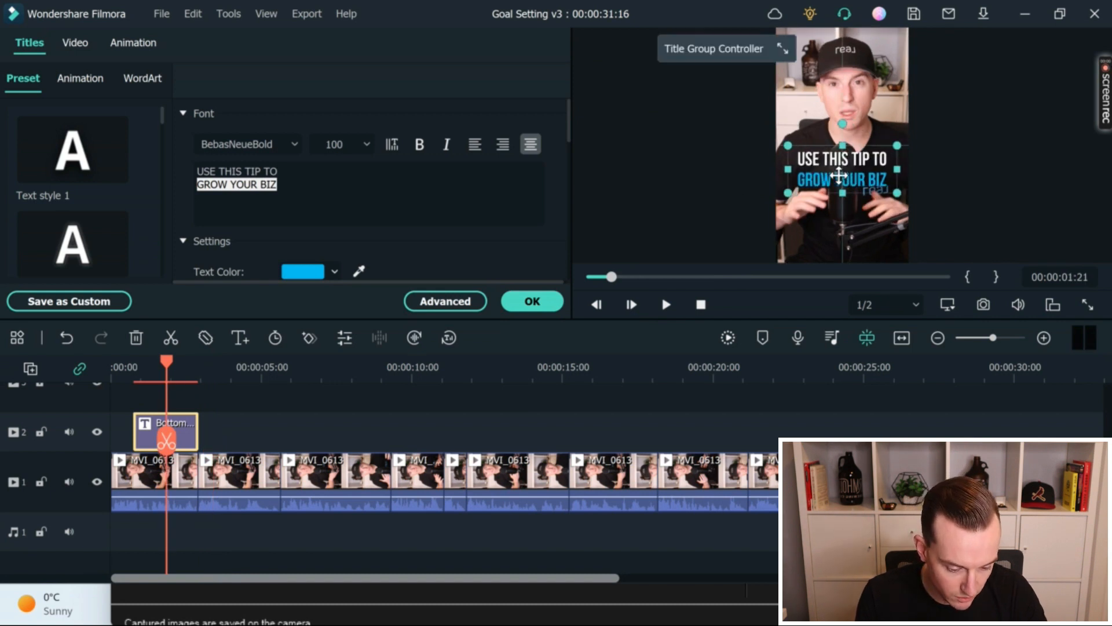
- Accept the title edits, add the Mouth Pop Finger sound to audio track 1 at 00:00:00:19, and play the opening back
{"action": "left_click_drag", "start_coordinate": [167, 446], "coordinate": [134, 452]}
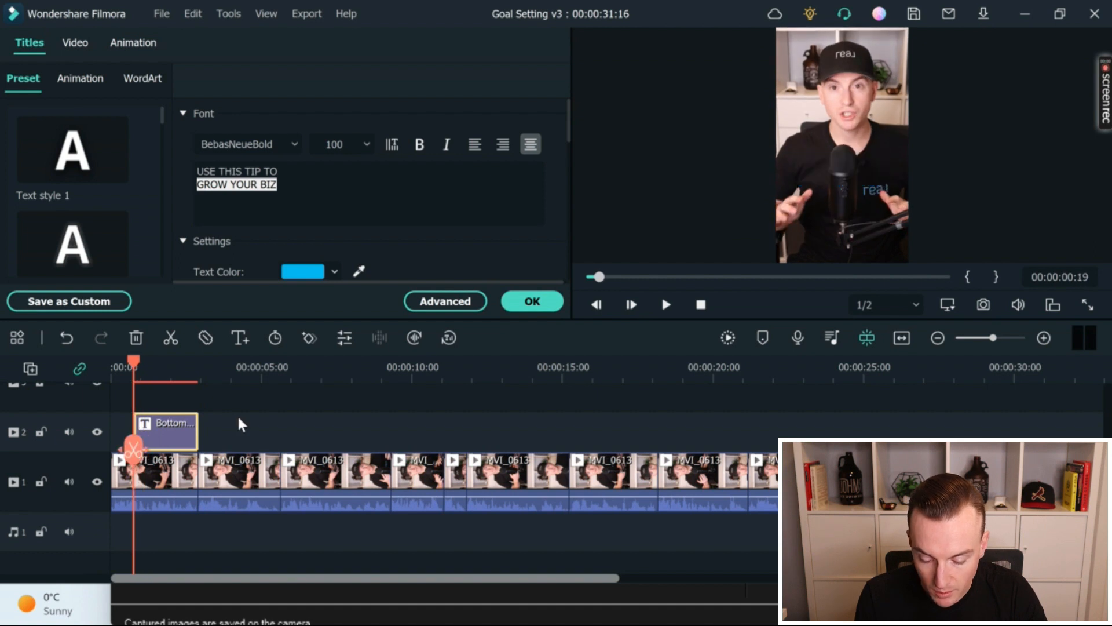
{"action": "left_click", "coordinate": [525, 301]}
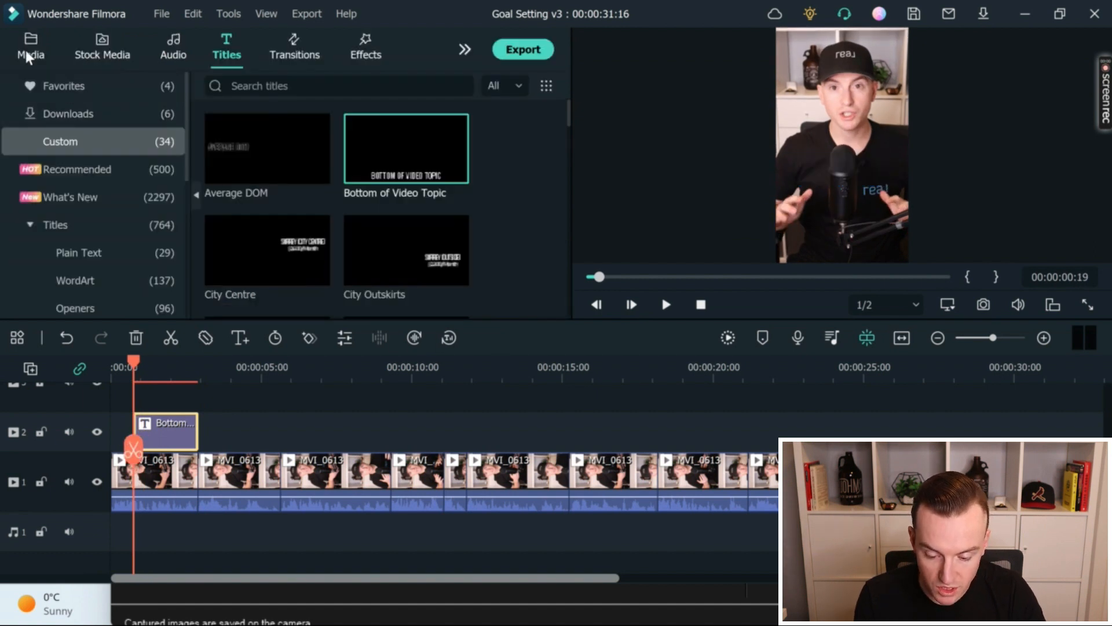
{"action": "left_click", "coordinate": [26, 50]}
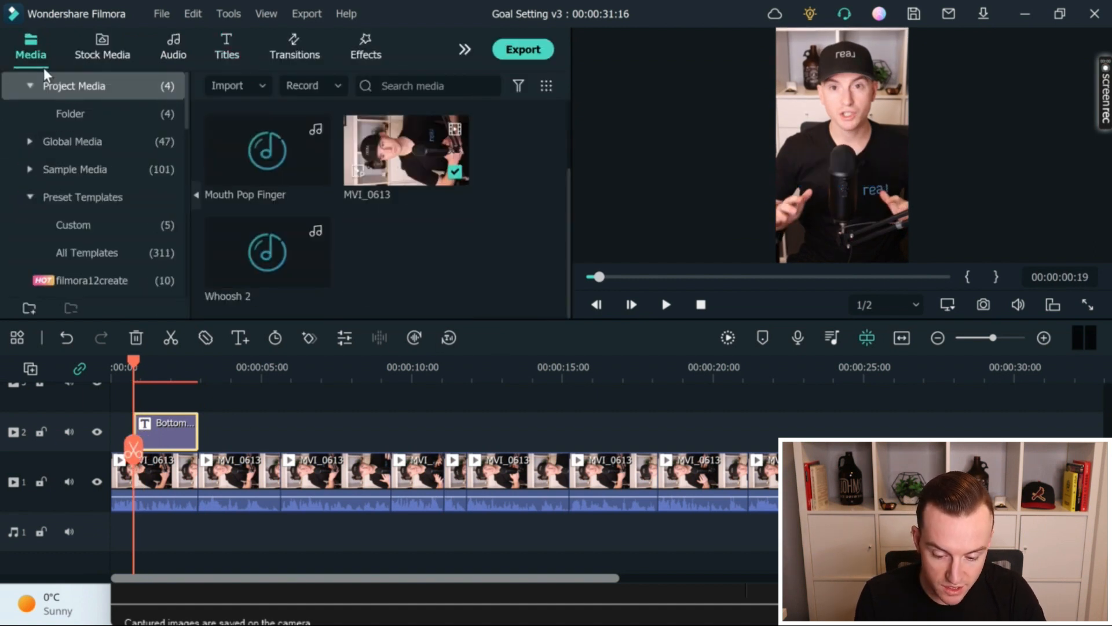
{"action": "left_click", "coordinate": [316, 172]}
{"action": "left_click", "coordinate": [121, 366]}
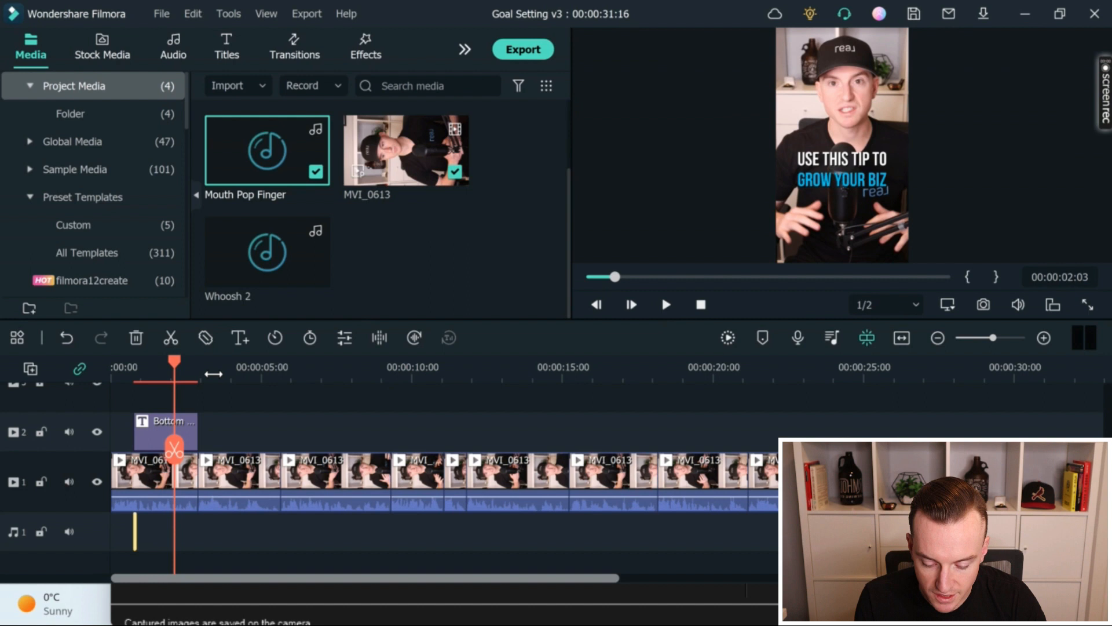
{"action": "left_click", "coordinate": [222, 416]}
{"action": "left_click", "coordinate": [180, 371]}
- Duplicate the title from video track 2 and place the copy on video track 3, starting at about 00:00:01:12
{"action": "scroll", "coordinate": [222, 400], "scroll_direction": "up", "scroll_amount": 2}
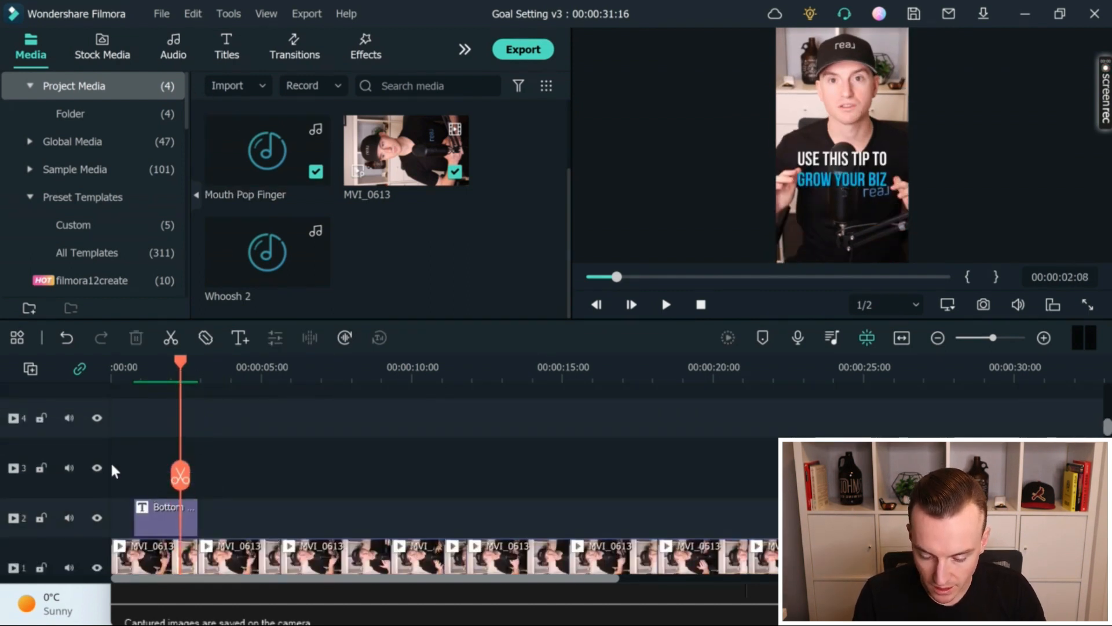
{"action": "left_click", "coordinate": [186, 519]}
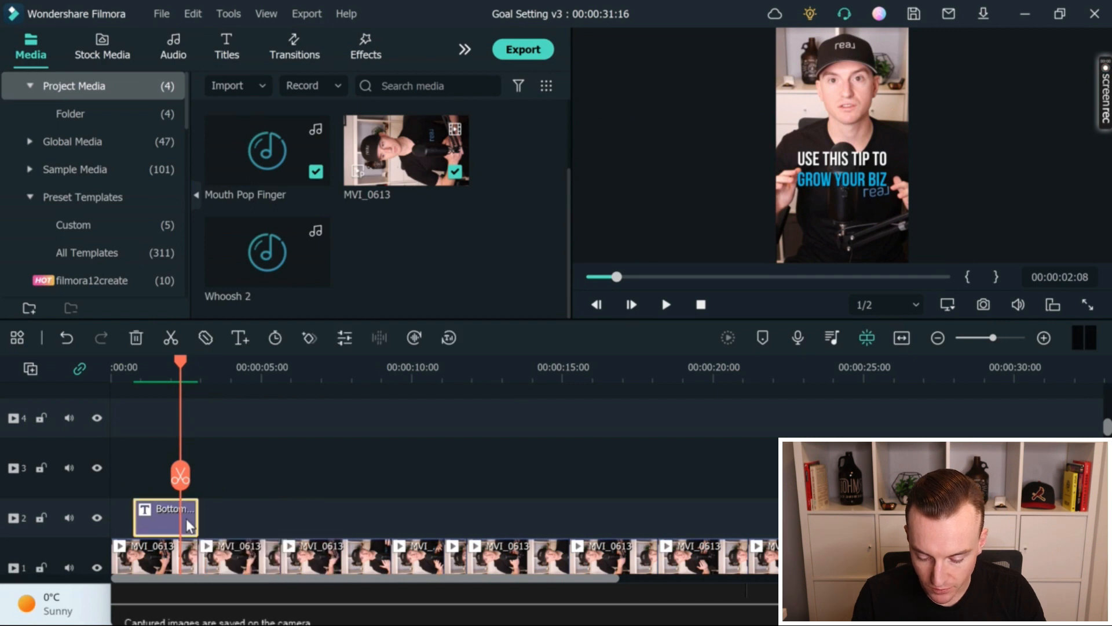
{"action": "left_click", "coordinate": [237, 381]}
{"action": "key", "text": "ctrl+c"}
{"action": "key", "text": "ctrl+v"}
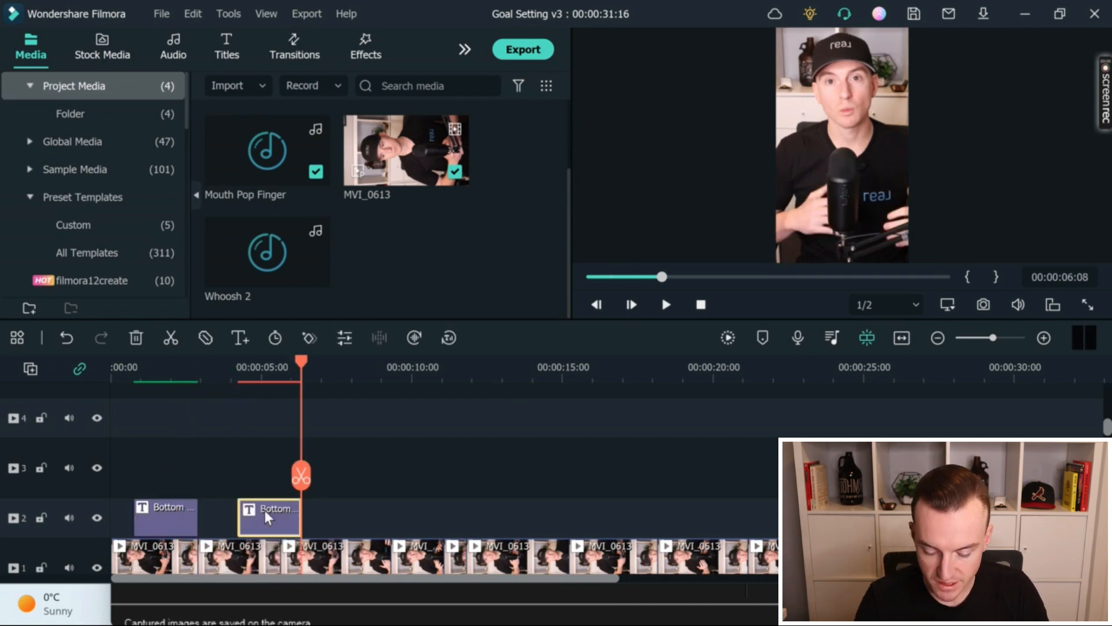
{"action": "left_click_drag", "start_coordinate": [264, 510], "coordinate": [184, 484]}
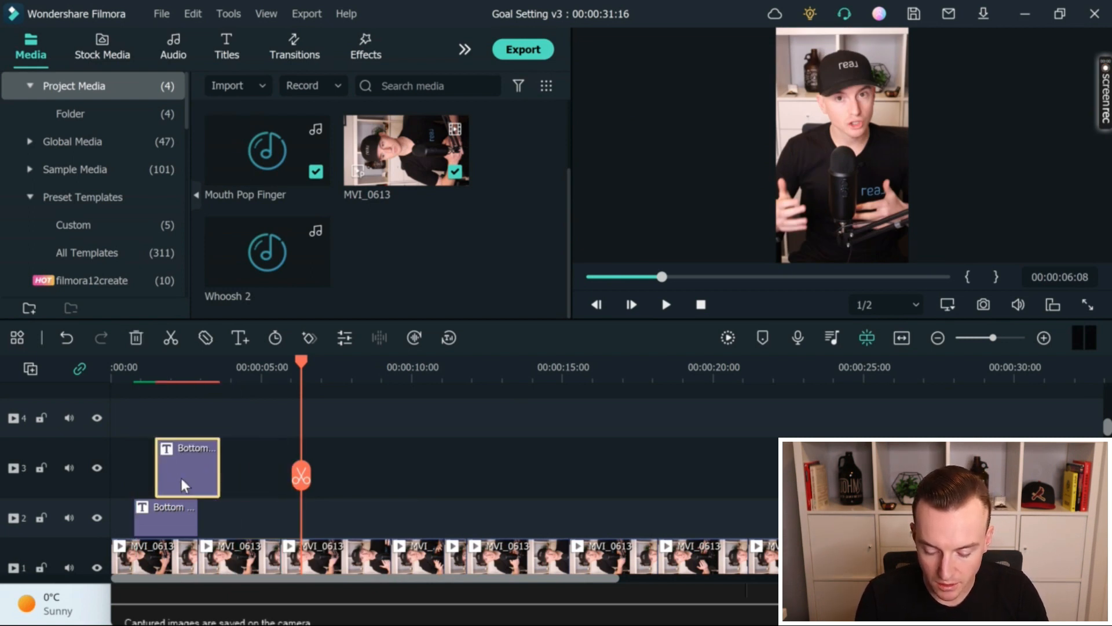
- Recolour the duplicate title's text yellow #ffcb0e and move it slightly lower than the original text
{"action": "double_click", "coordinate": [193, 460]}
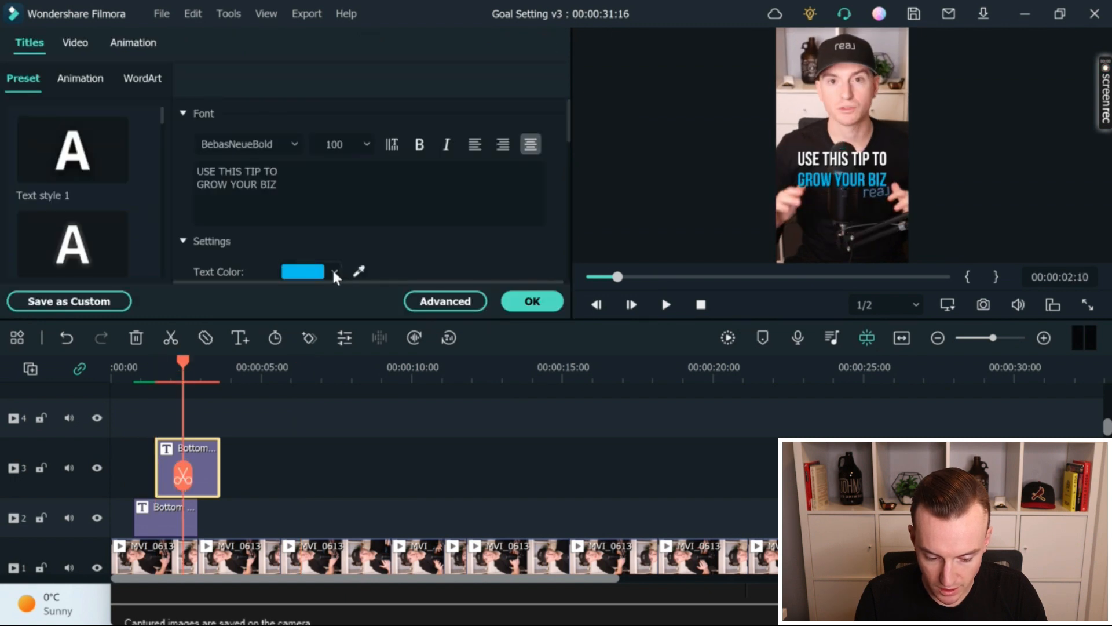
{"action": "left_click", "coordinate": [334, 271]}
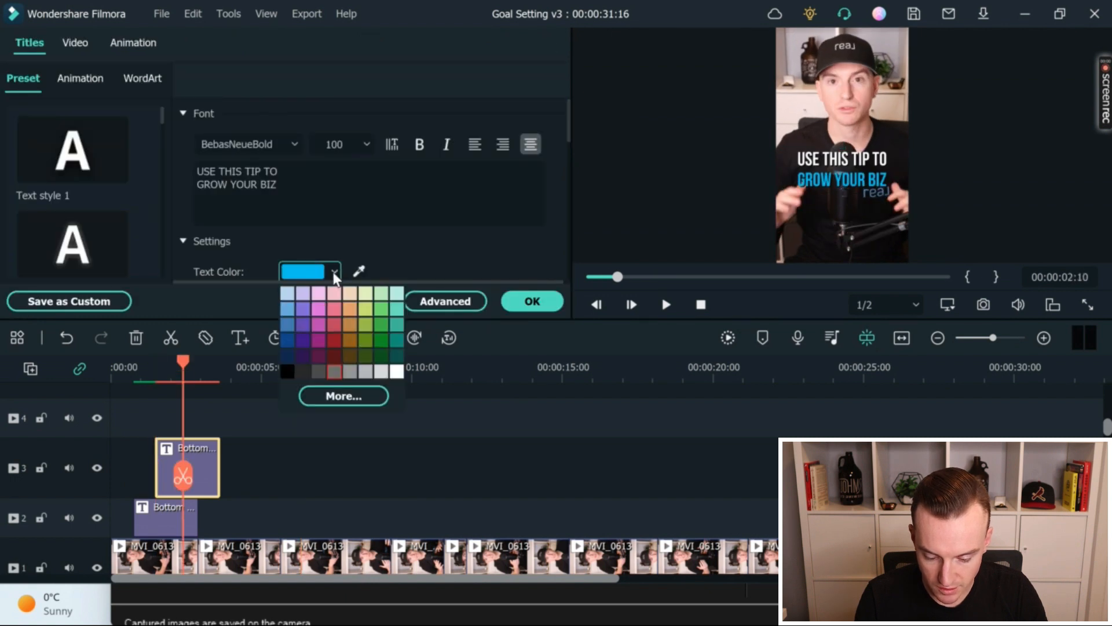
{"action": "left_click", "coordinate": [350, 398]}
{"action": "left_click", "coordinate": [447, 361]}
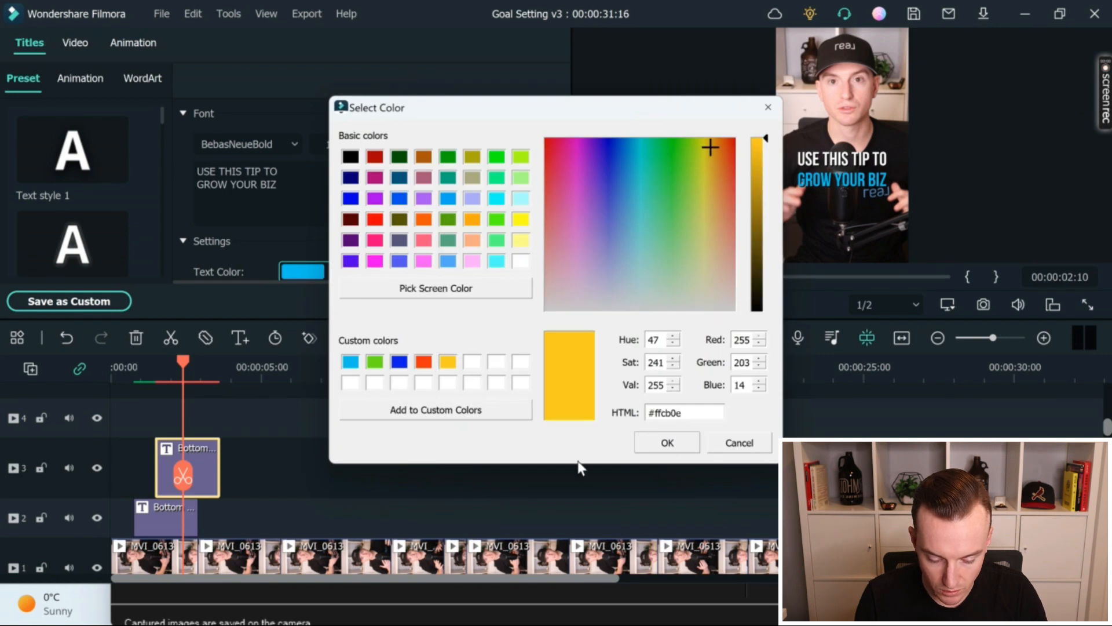
{"action": "key", "text": "Return"}
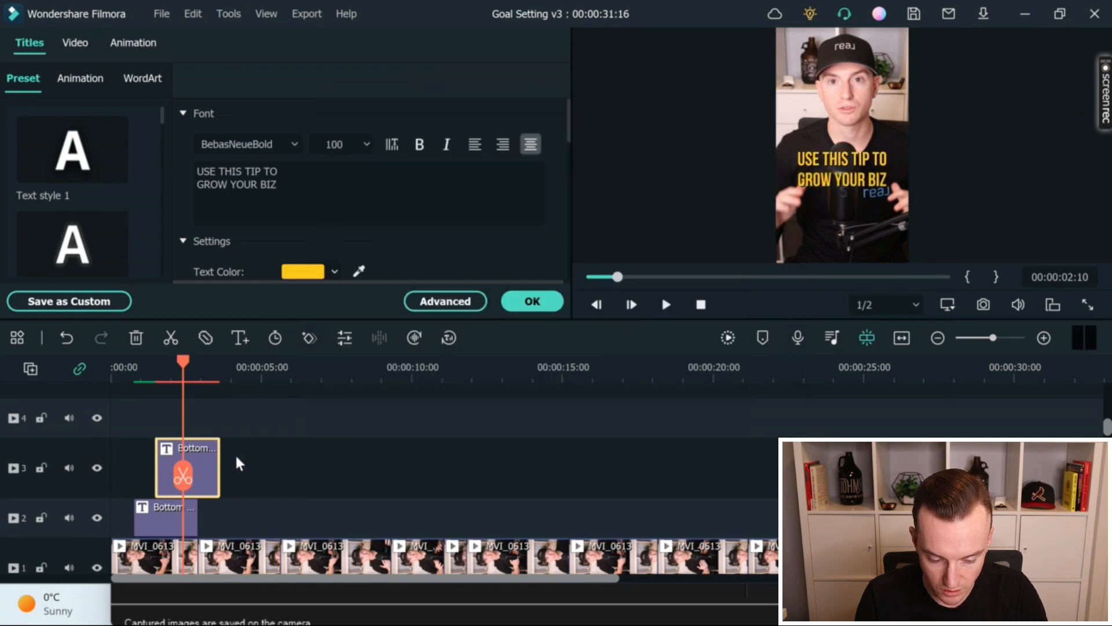
{"action": "left_click", "coordinate": [836, 186]}
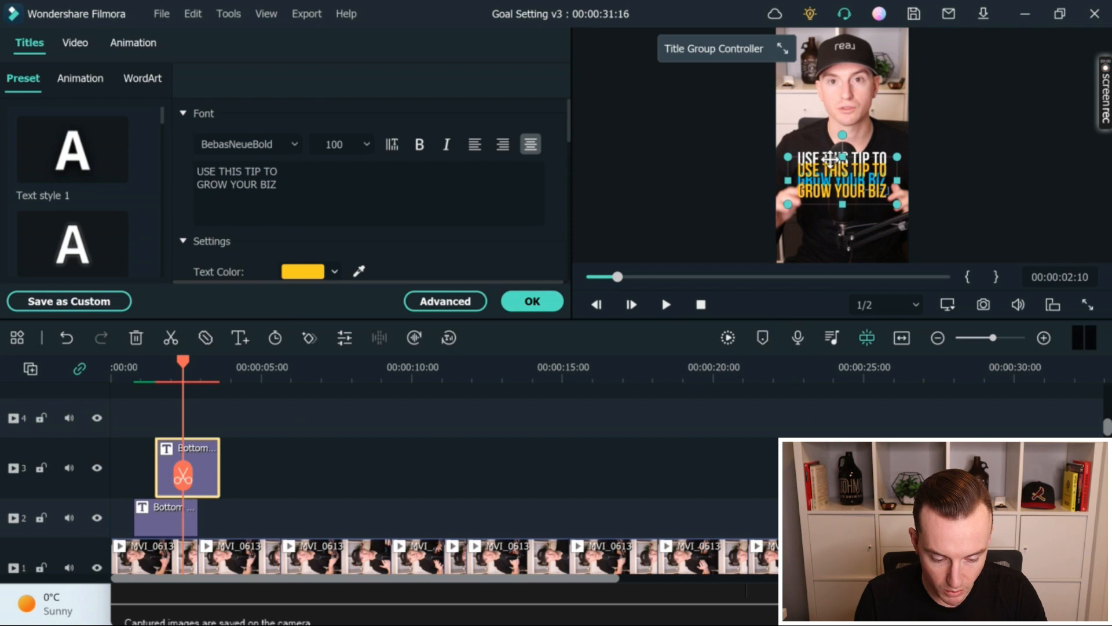
- Play the overlapping titles from 00:00:01:04 to check how the two layers appear together, and leave the title editor
{"action": "left_click", "coordinate": [145, 368]}
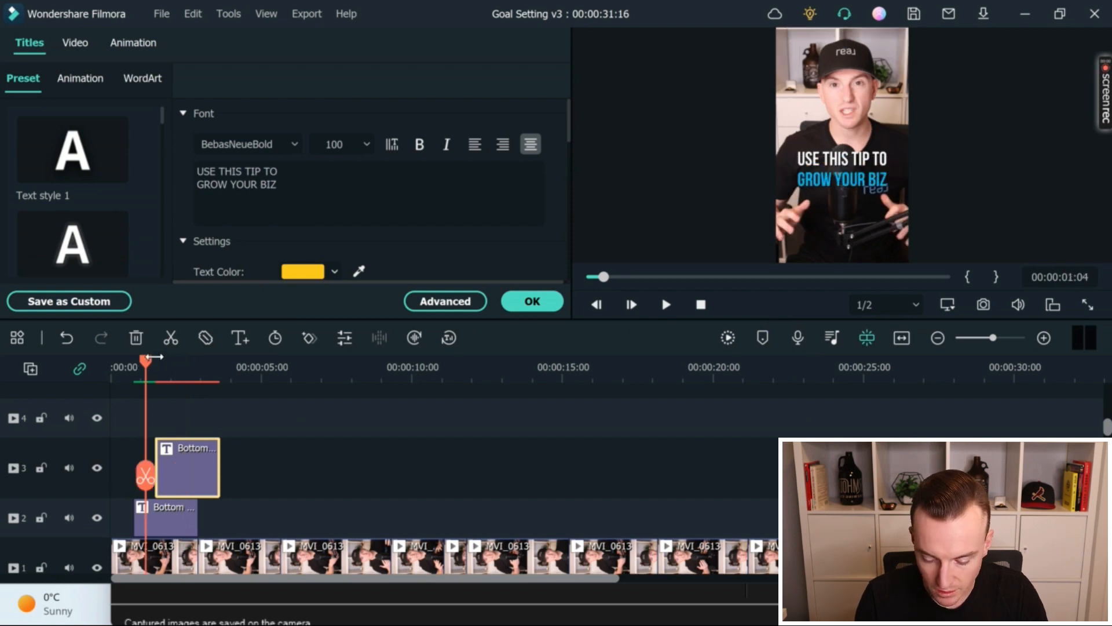
{"action": "left_click", "coordinate": [666, 304]}
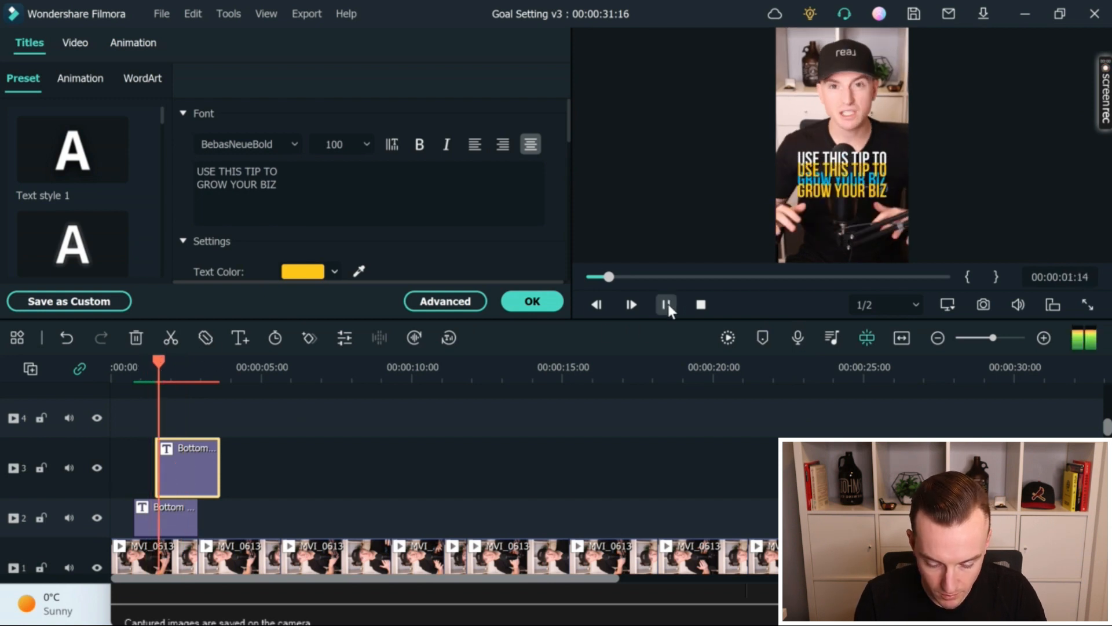
{"action": "key", "text": "space"}
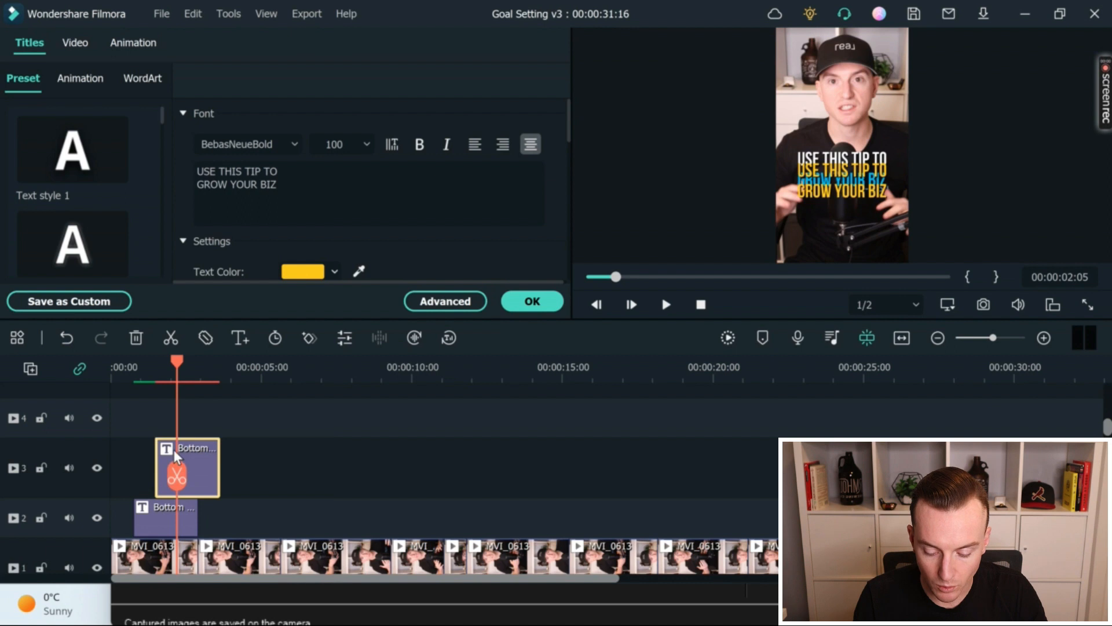
{"action": "left_click", "coordinate": [269, 421]}
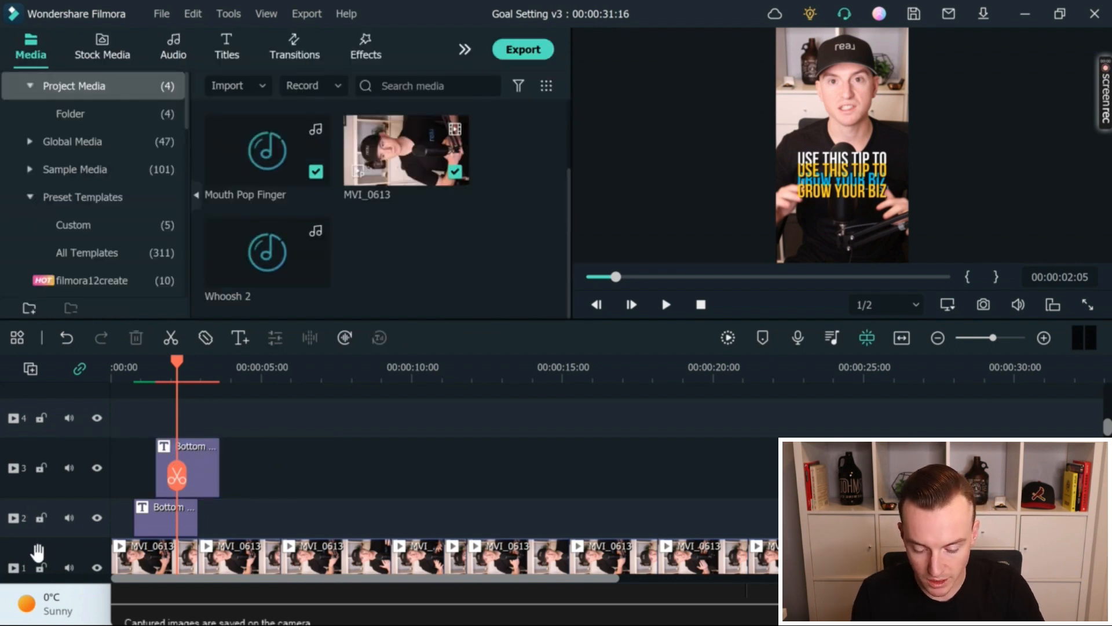
- Move the first MVI_0613 clip up to video track 4 above the titles, and return it to the start of track 1
{"action": "left_click", "coordinate": [200, 480]}
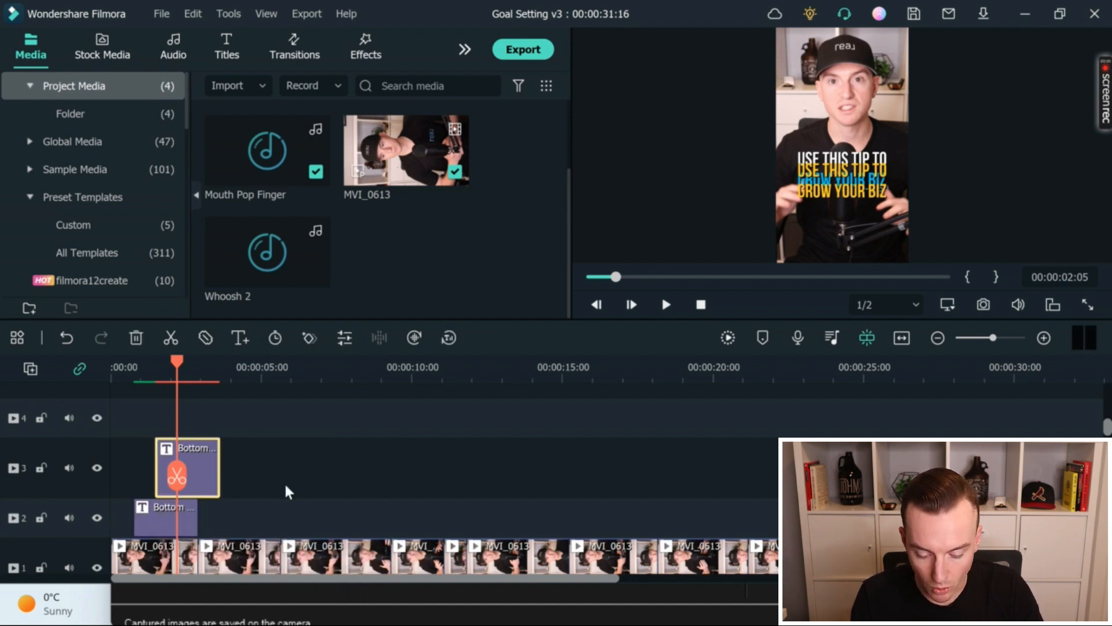
{"action": "left_click_drag", "start_coordinate": [170, 562], "coordinate": [183, 430]}
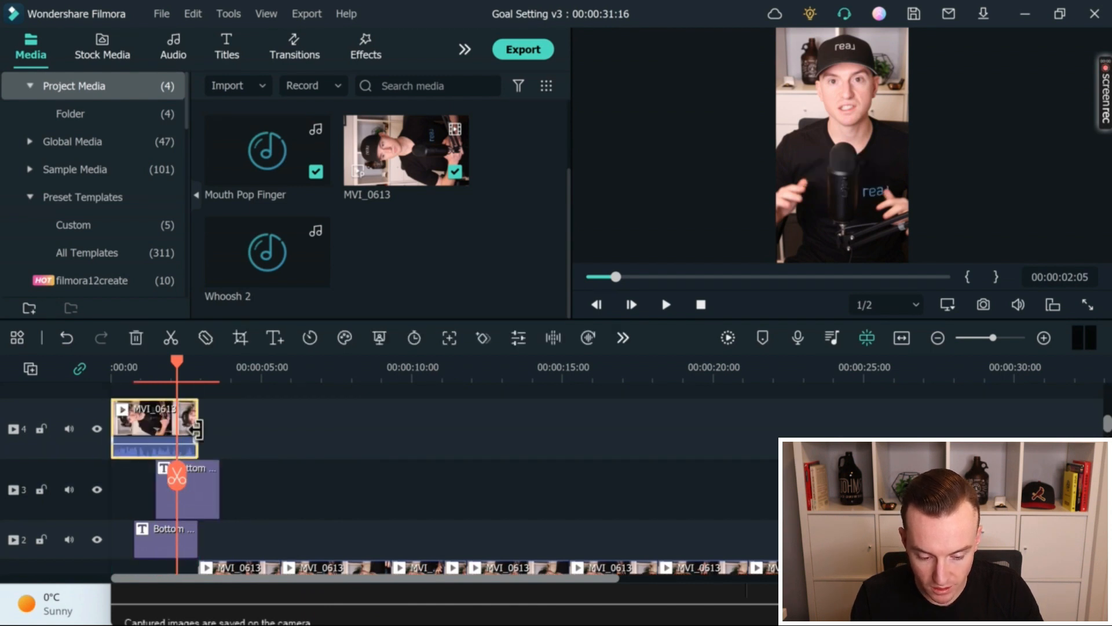
{"action": "left_click_drag", "start_coordinate": [139, 439], "coordinate": [152, 560]}
{"action": "left_click_drag", "start_coordinate": [150, 510], "coordinate": [153, 515]}
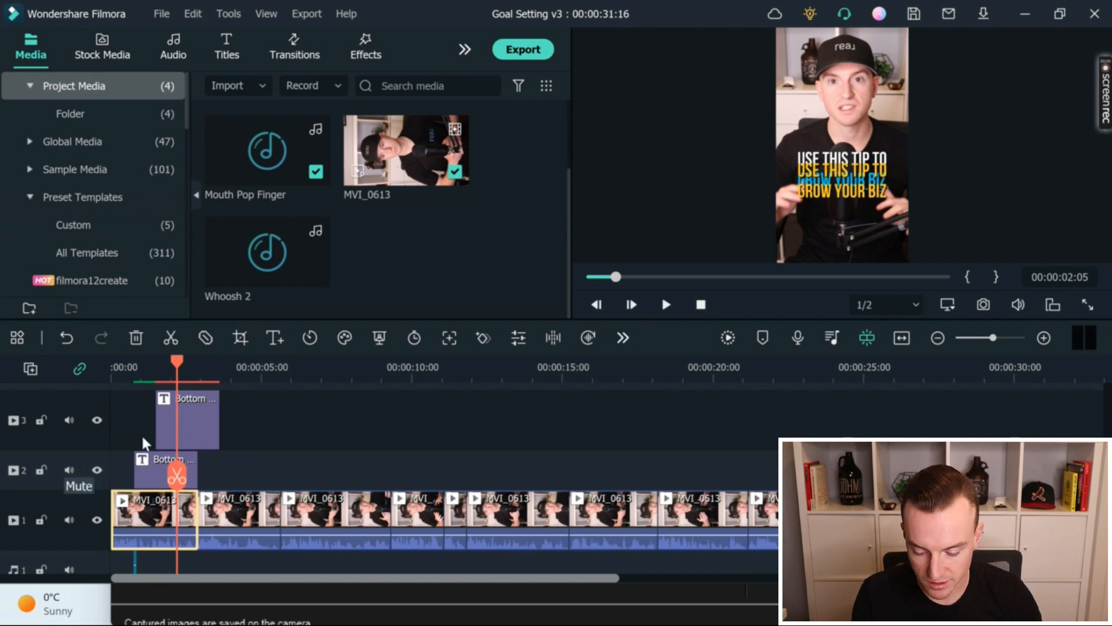
- Hide and show video track 3 several times to compare the preview with and without the duplicate title
{"action": "left_click", "coordinate": [97, 418]}
{"action": "left_click", "coordinate": [98, 419]}
{"action": "left_click", "coordinate": [98, 419]}
{"action": "left_click", "coordinate": [98, 419]}
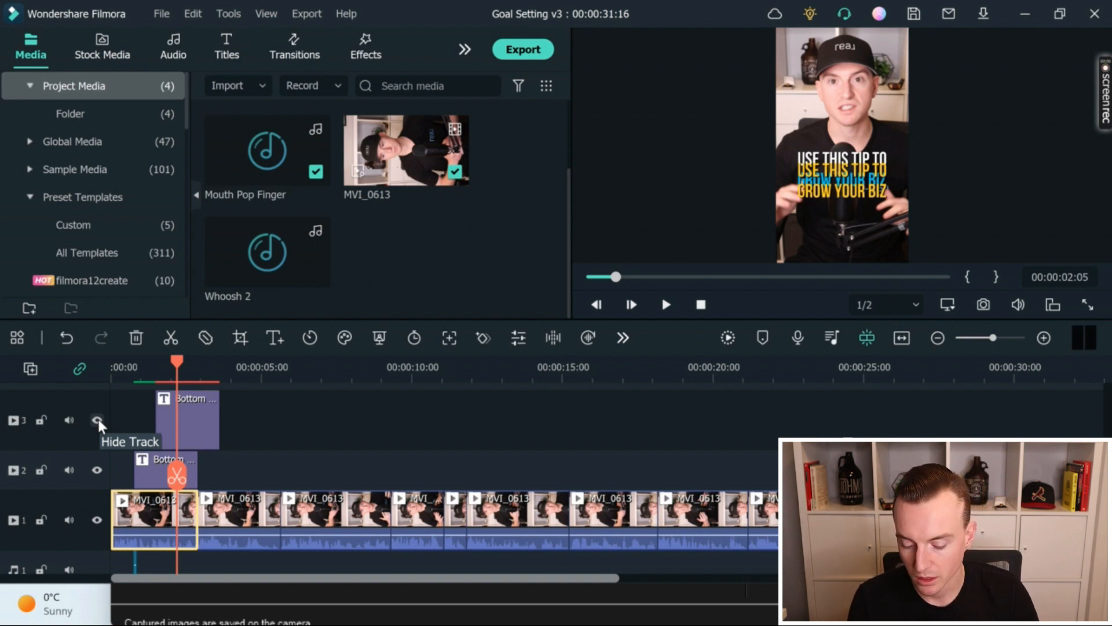
{"action": "left_click", "coordinate": [98, 419]}
{"action": "left_click", "coordinate": [99, 419]}
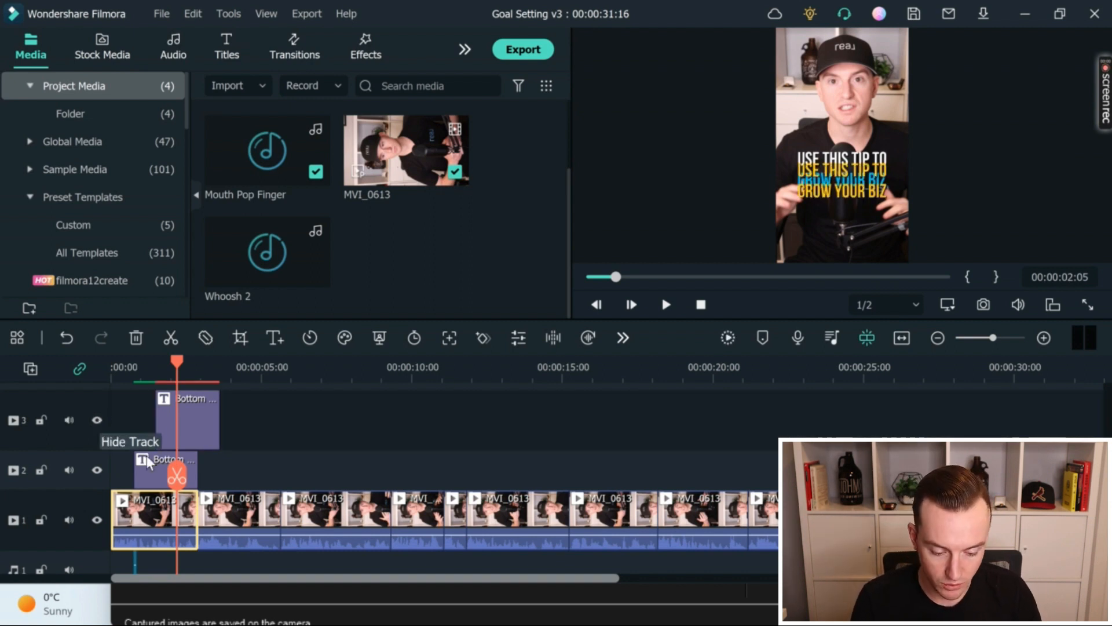
- Delete the duplicate title from video track 3
{"action": "left_click", "coordinate": [207, 440]}
{"action": "key", "text": "Delete"}
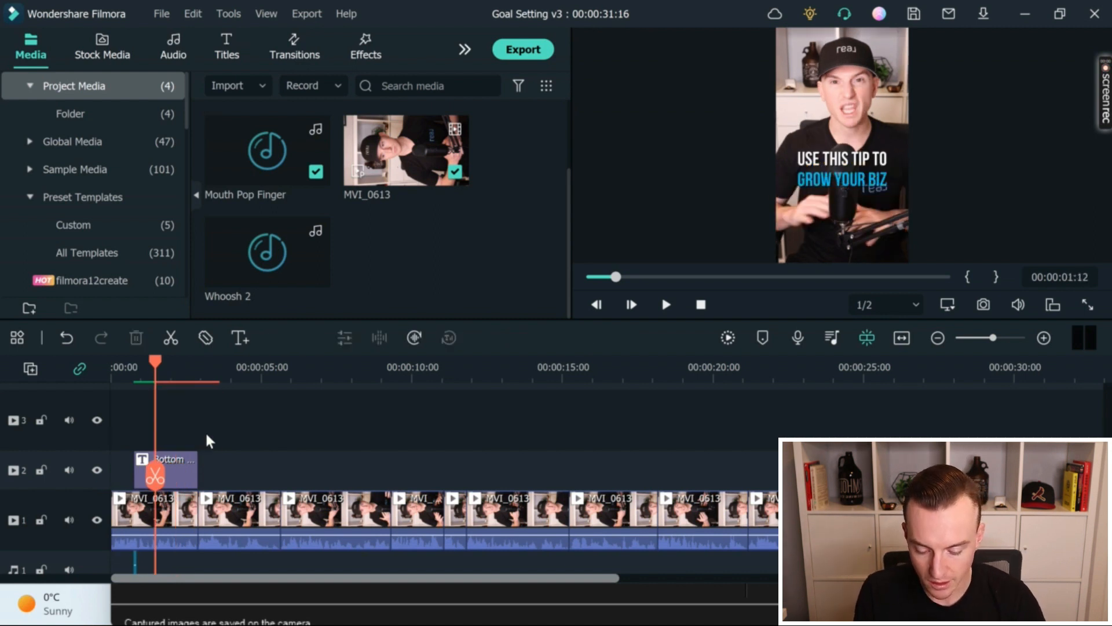
- Add the Warp Zoom 6 transition between the third and fourth clips on video track 1 and shorten its duration
{"action": "left_click", "coordinate": [287, 381]}
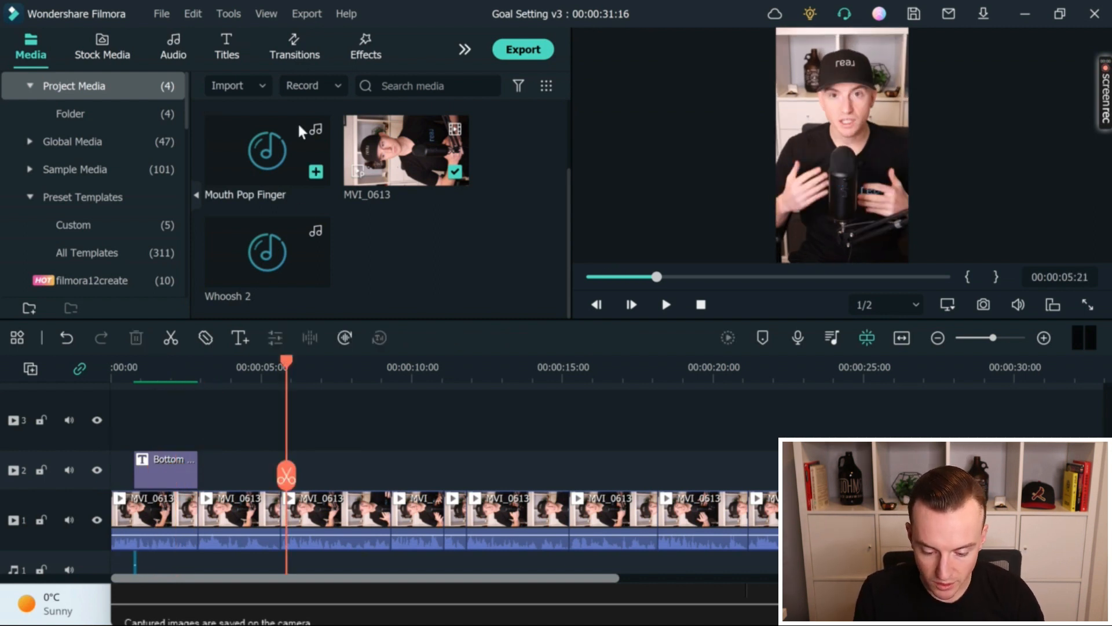
{"action": "left_click", "coordinate": [297, 61]}
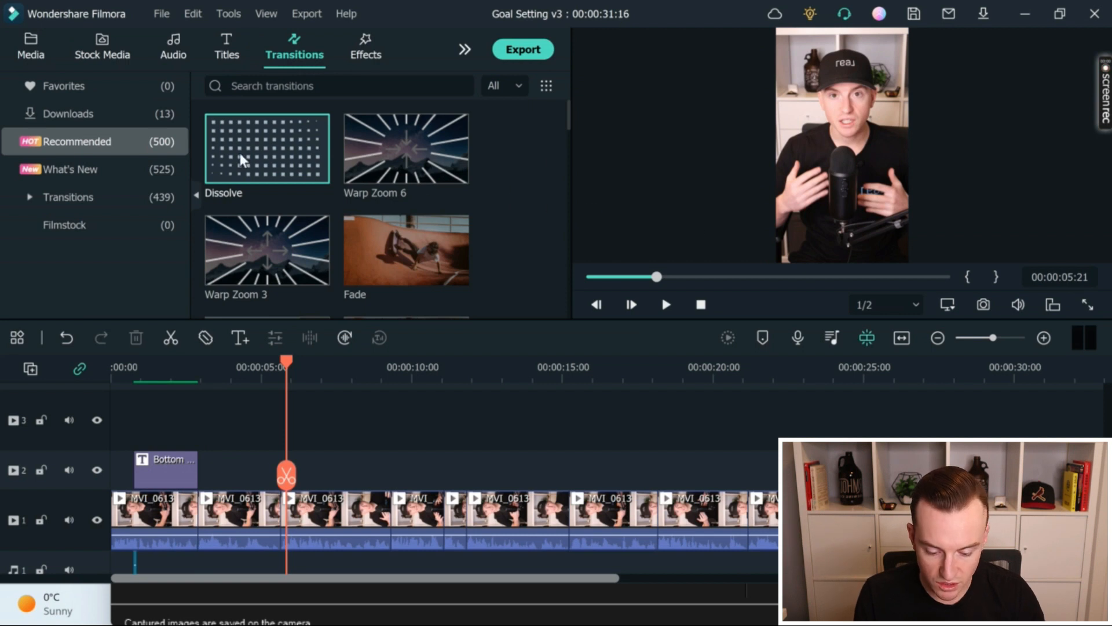
{"action": "left_click_drag", "start_coordinate": [396, 161], "coordinate": [382, 524]}
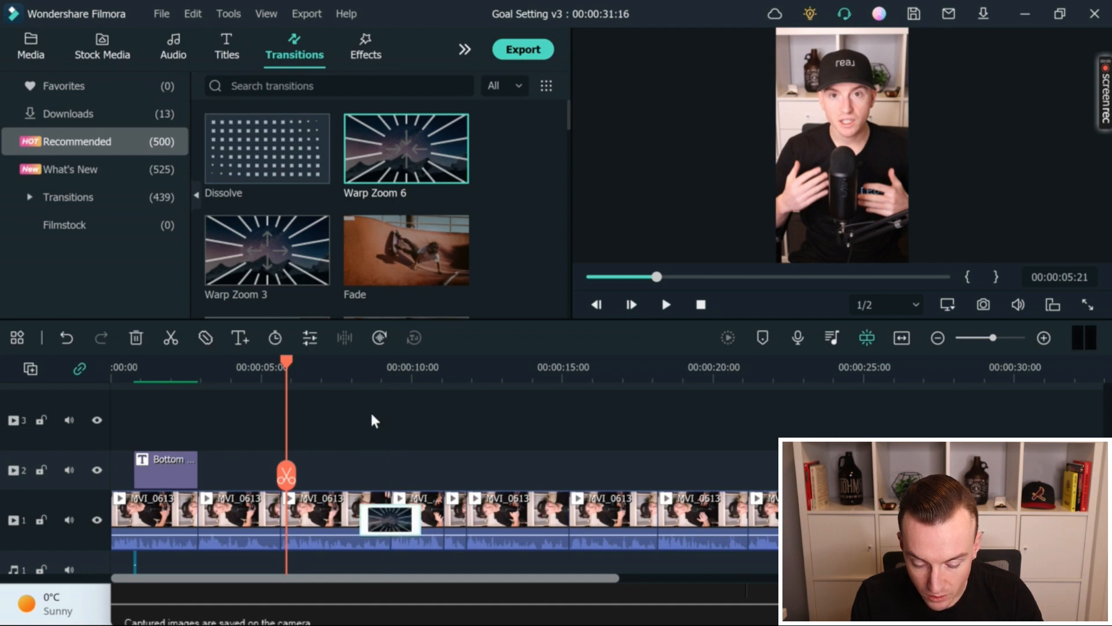
{"action": "left_click_drag", "start_coordinate": [368, 523], "coordinate": [380, 523]}
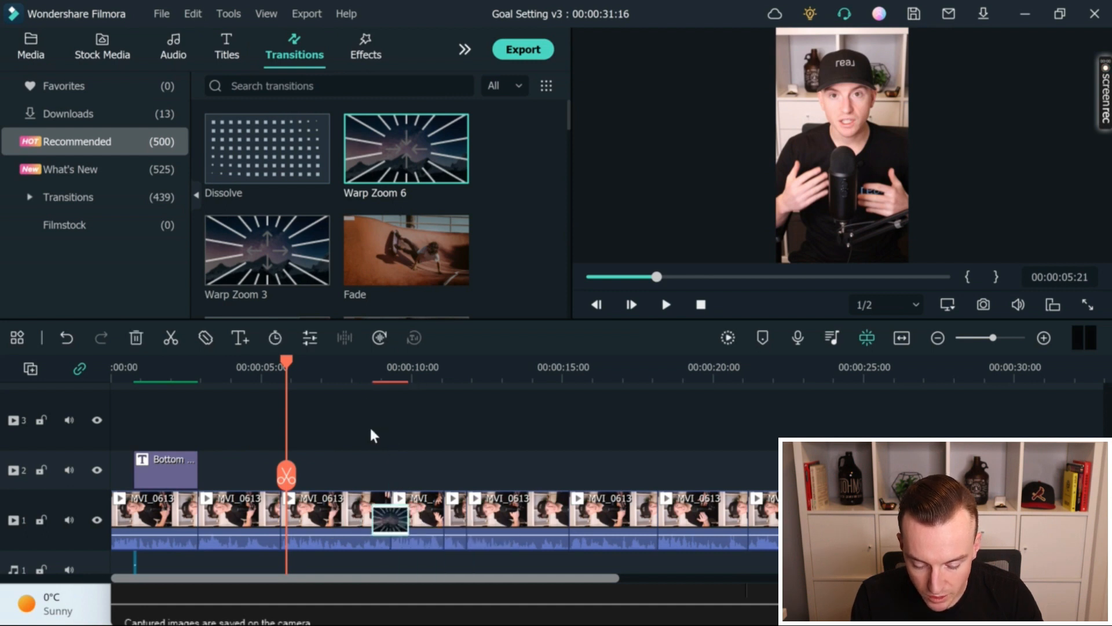
{"action": "left_click", "coordinate": [359, 370]}
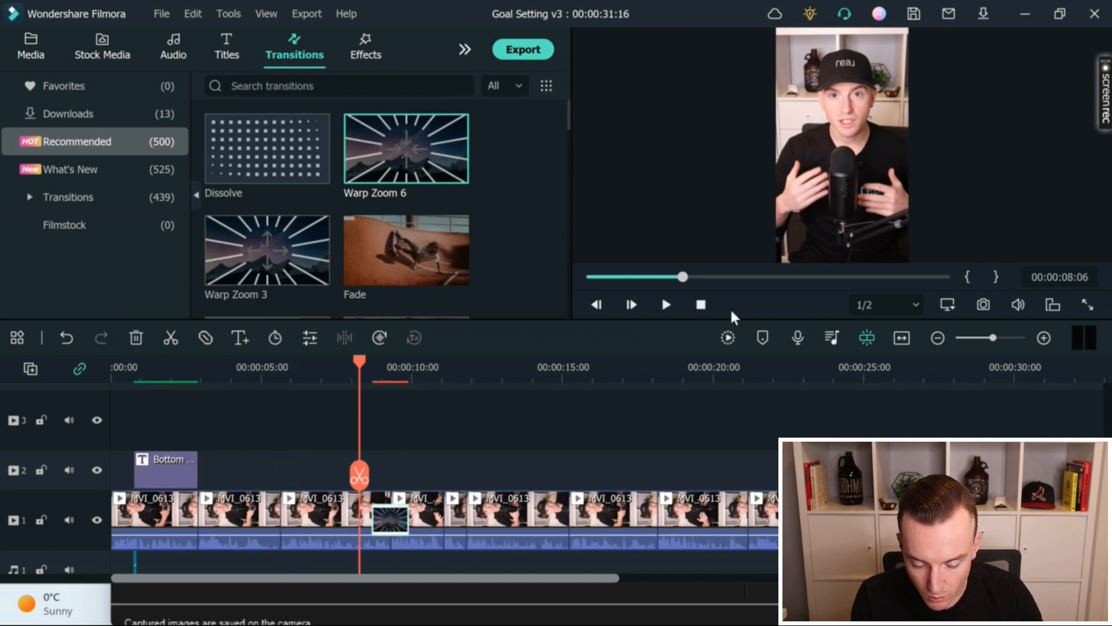
- Play back the section around the Warp Zoom 6 transition from 00:00:08:06 to review it
{"action": "left_click", "coordinate": [667, 304]}
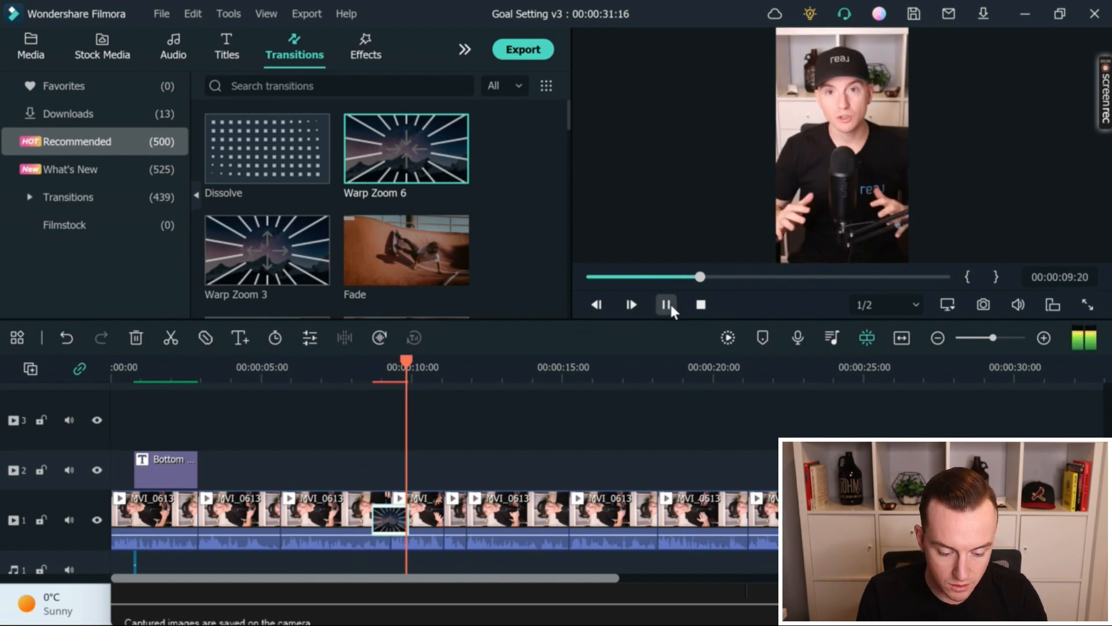
{"action": "left_click", "coordinate": [668, 305]}
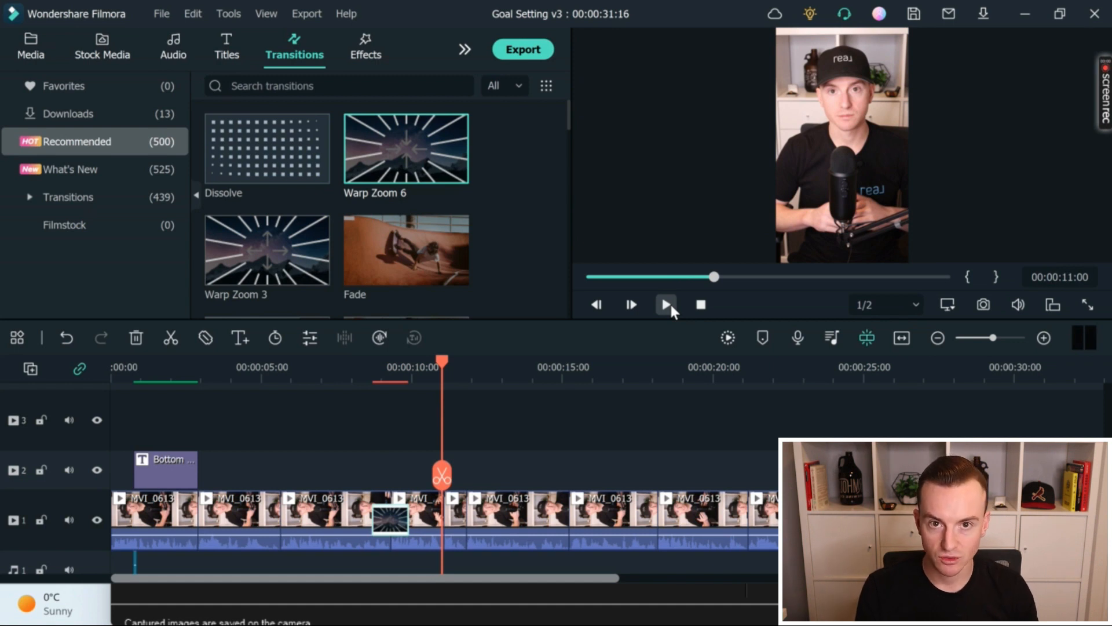
{"action": "scroll", "coordinate": [456, 215], "scroll_direction": "down", "scroll_amount": 3}
{"action": "scroll", "coordinate": [456, 214], "scroll_direction": "up", "scroll_amount": 3}
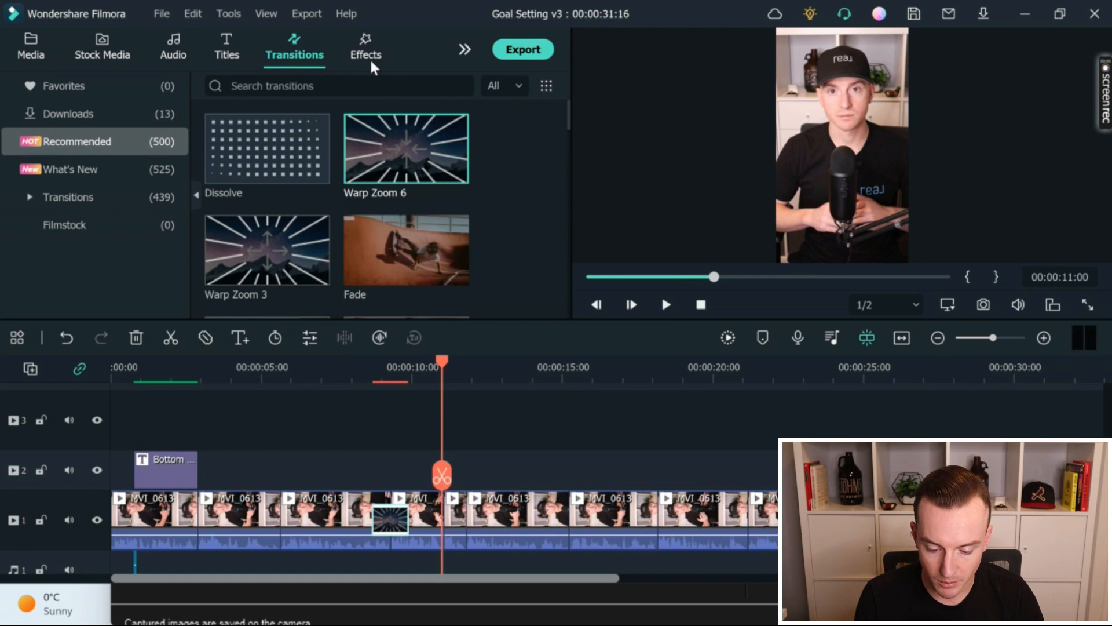
- Place the Square Blur effect on video track 2 at about 13 seconds and try to paste a copy of the title at 00:00:13:23
{"action": "left_click", "coordinate": [369, 58]}
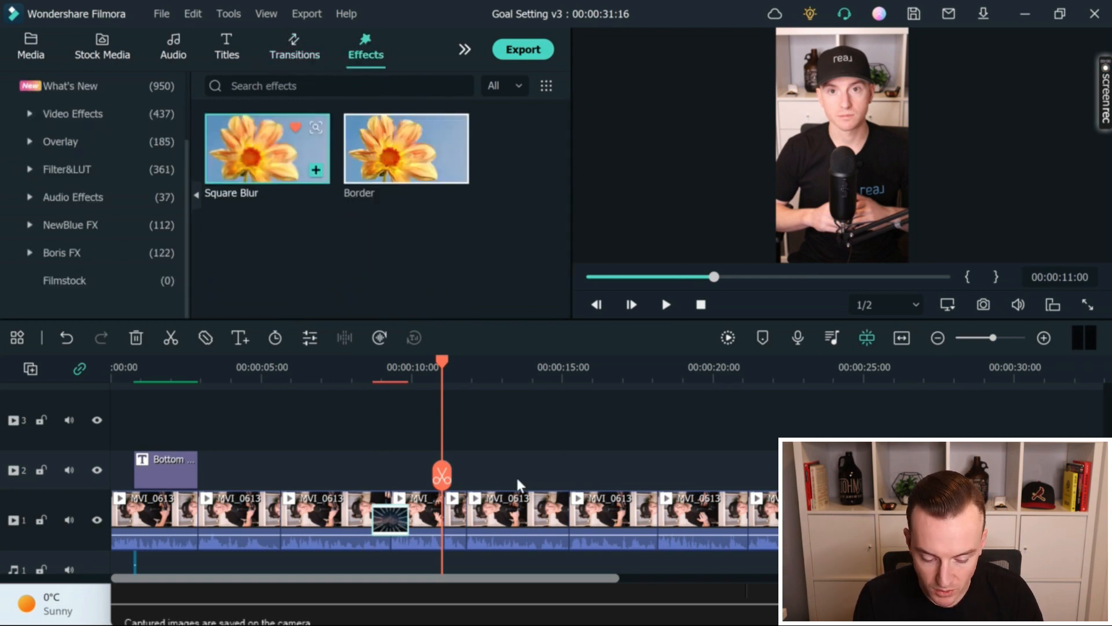
{"action": "left_click_drag", "start_coordinate": [266, 148], "coordinate": [519, 471]}
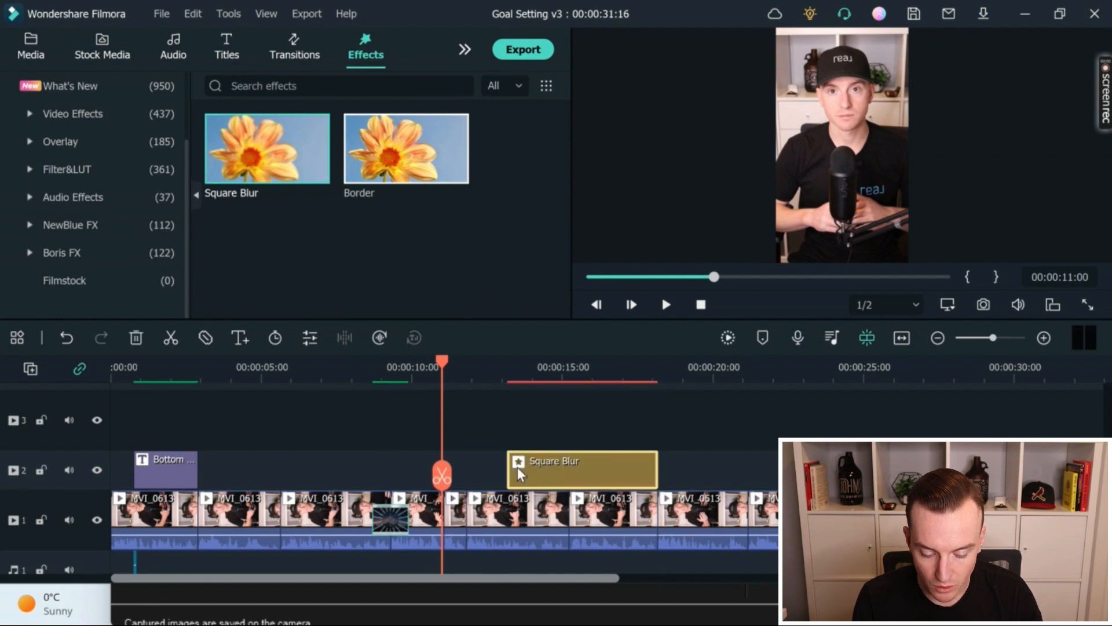
{"action": "left_click", "coordinate": [181, 469]}
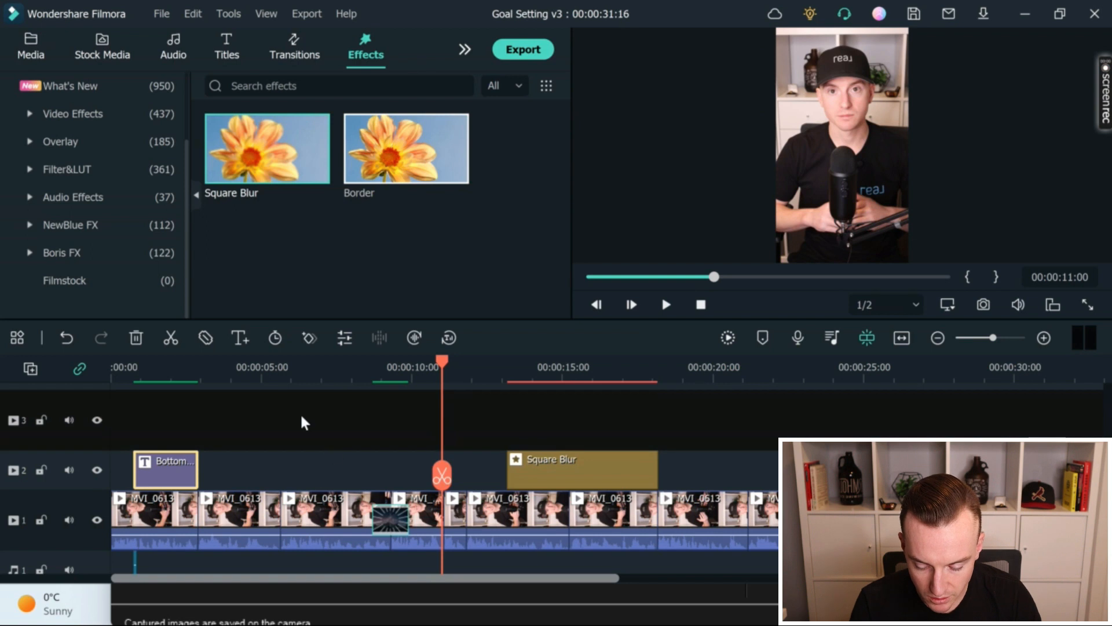
{"action": "left_click", "coordinate": [530, 373]}
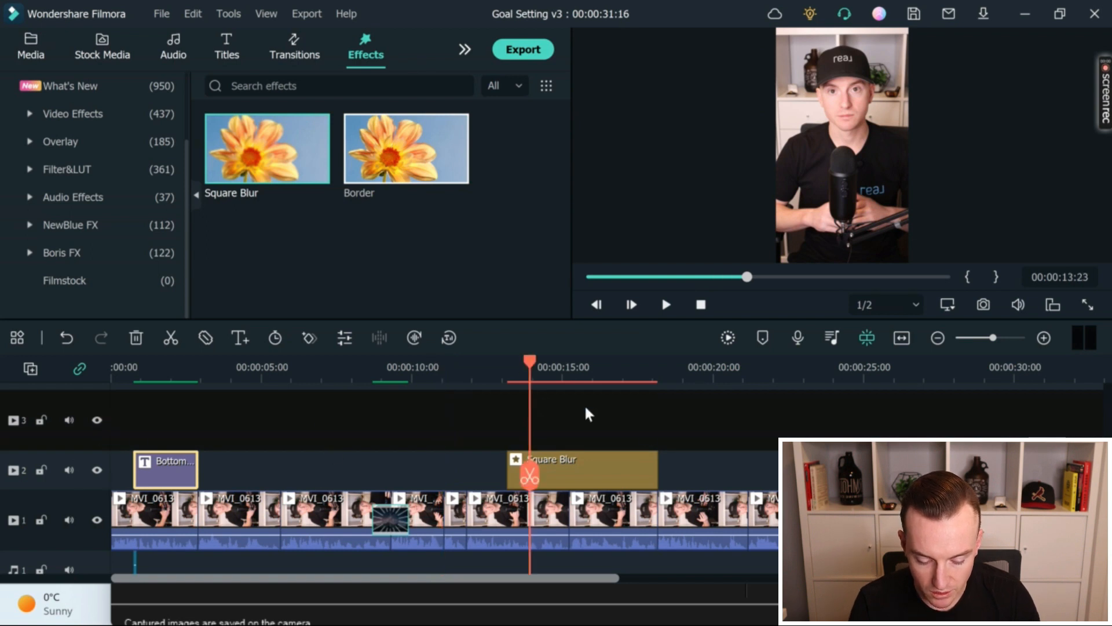
{"action": "key", "text": "ctrl+v"}
{"action": "left_click", "coordinate": [553, 365]}
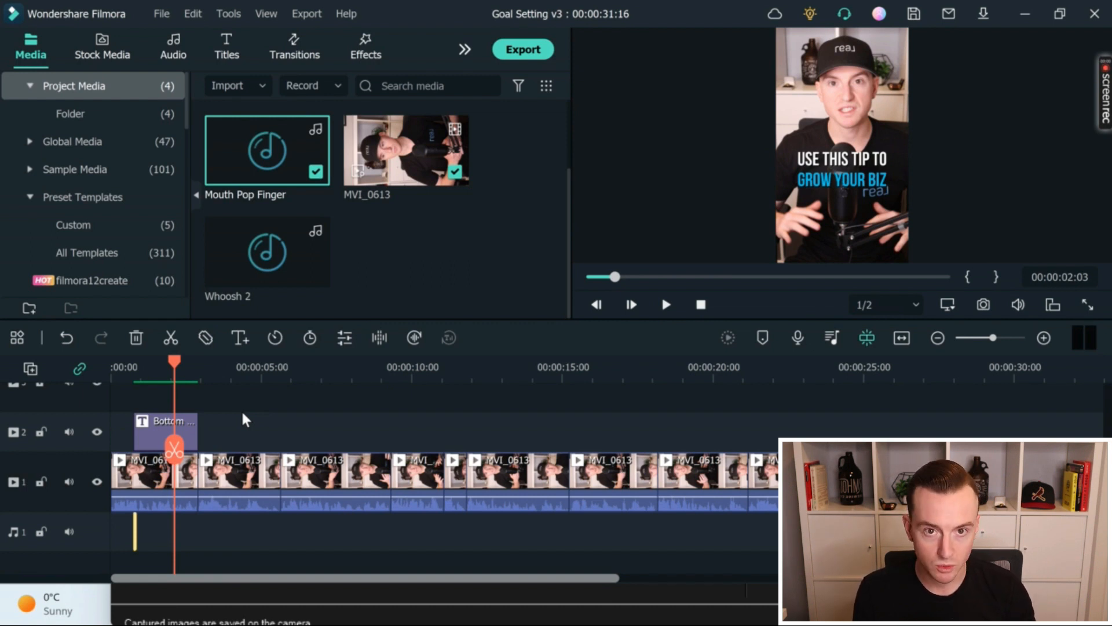
- Set the scale of the second MVI_0613 clip on video track 1 to 220%
{"action": "left_click", "coordinate": [239, 463]}
{"action": "double_click", "coordinate": [240, 464]}
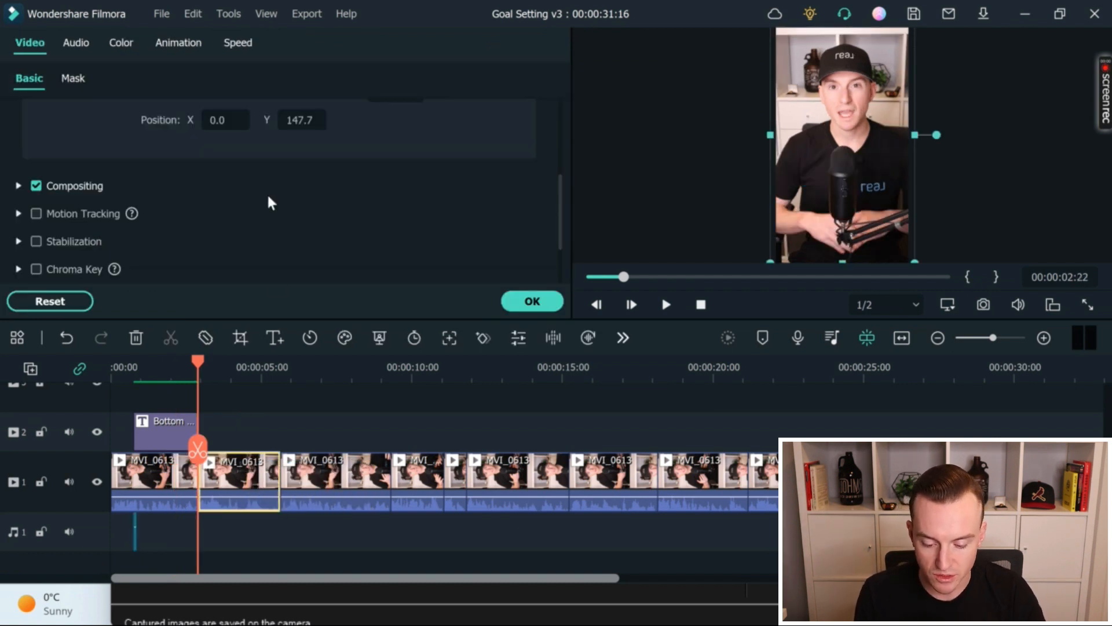
{"action": "scroll", "coordinate": [266, 193], "scroll_direction": "up", "scroll_amount": 5}
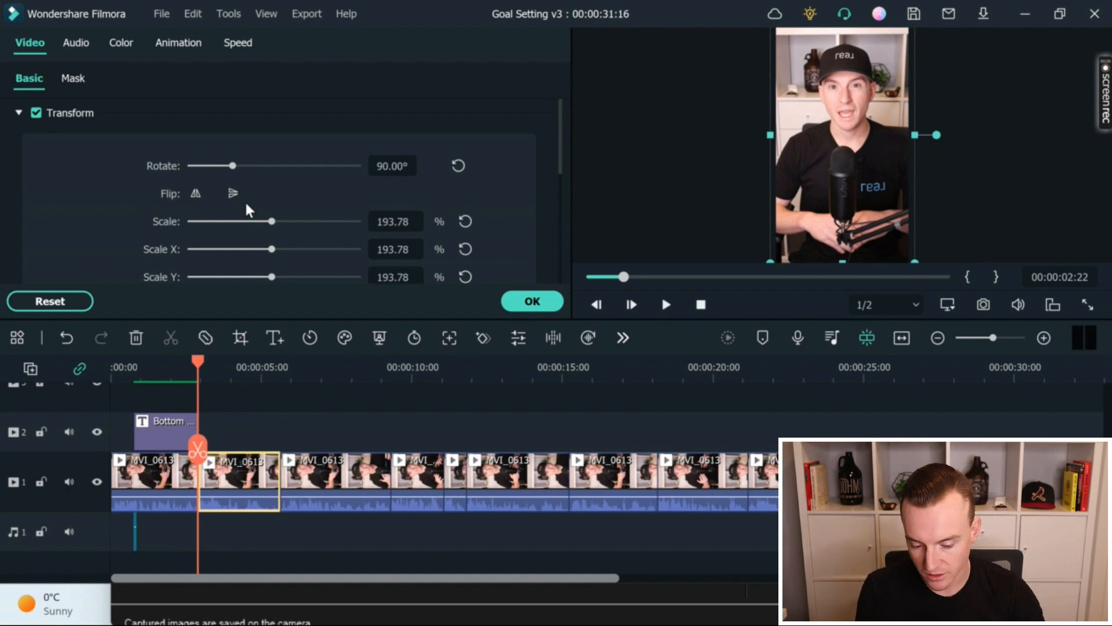
{"action": "left_click", "coordinate": [381, 224]}
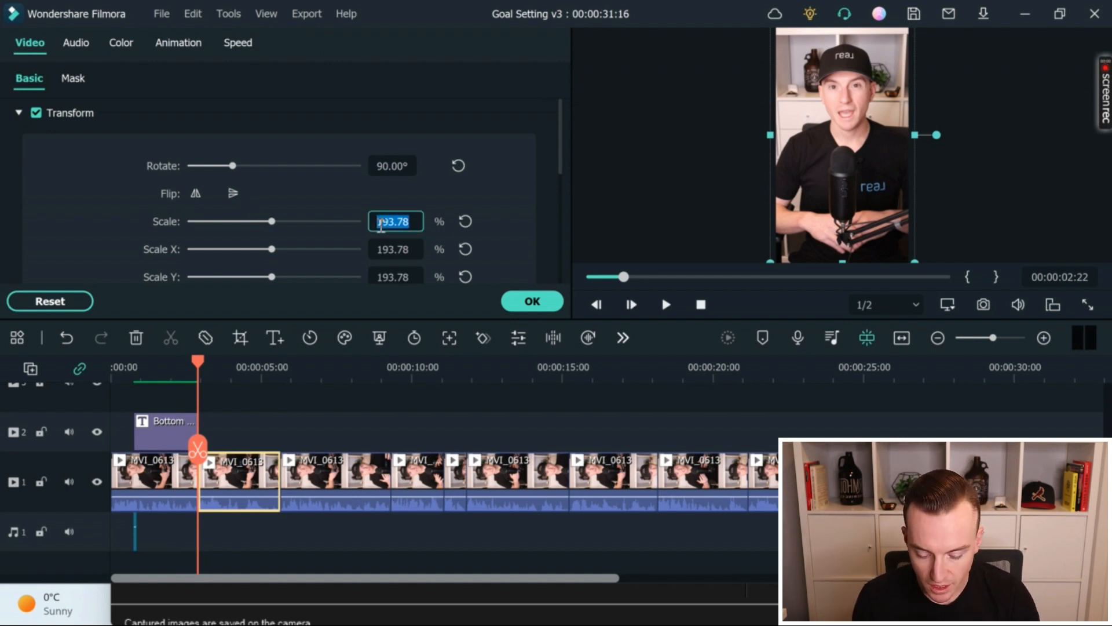
{"action": "type", "text": "220"}
{"action": "key", "text": "Return"}
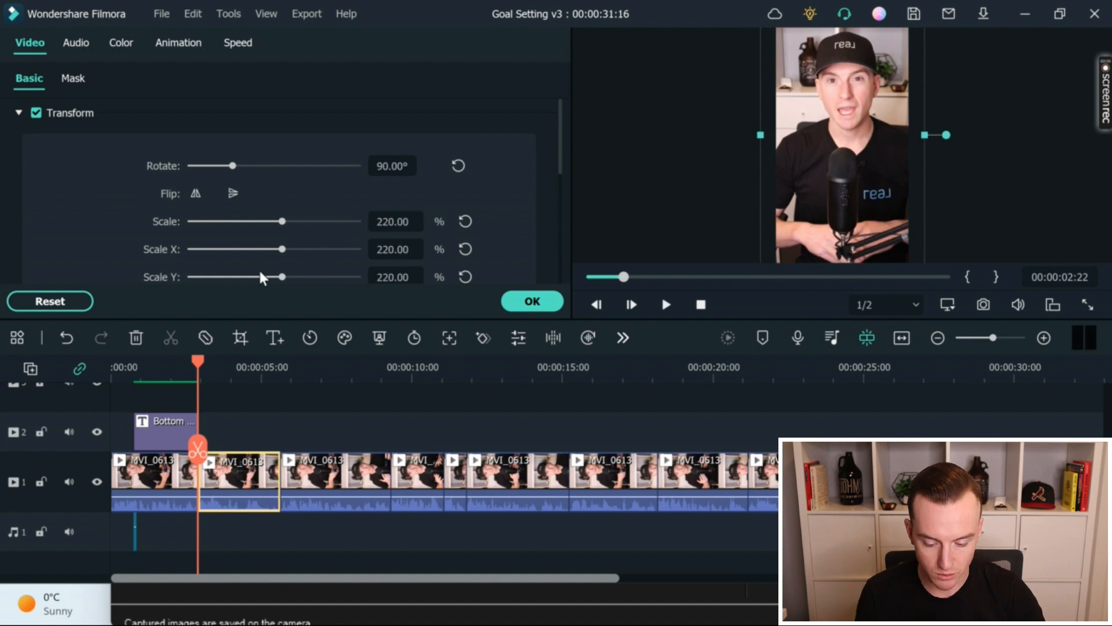
- Play from 00:00:01:17 through the second clip to review the zoomed cut, and close the clip's settings
{"action": "left_click", "coordinate": [161, 377]}
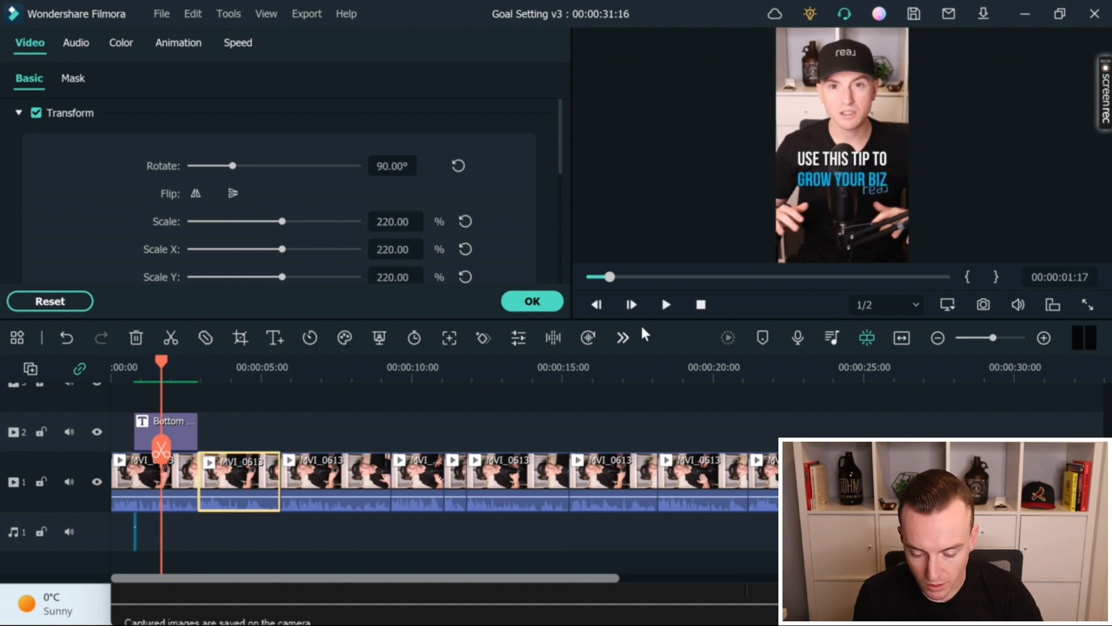
{"action": "left_click", "coordinate": [667, 306]}
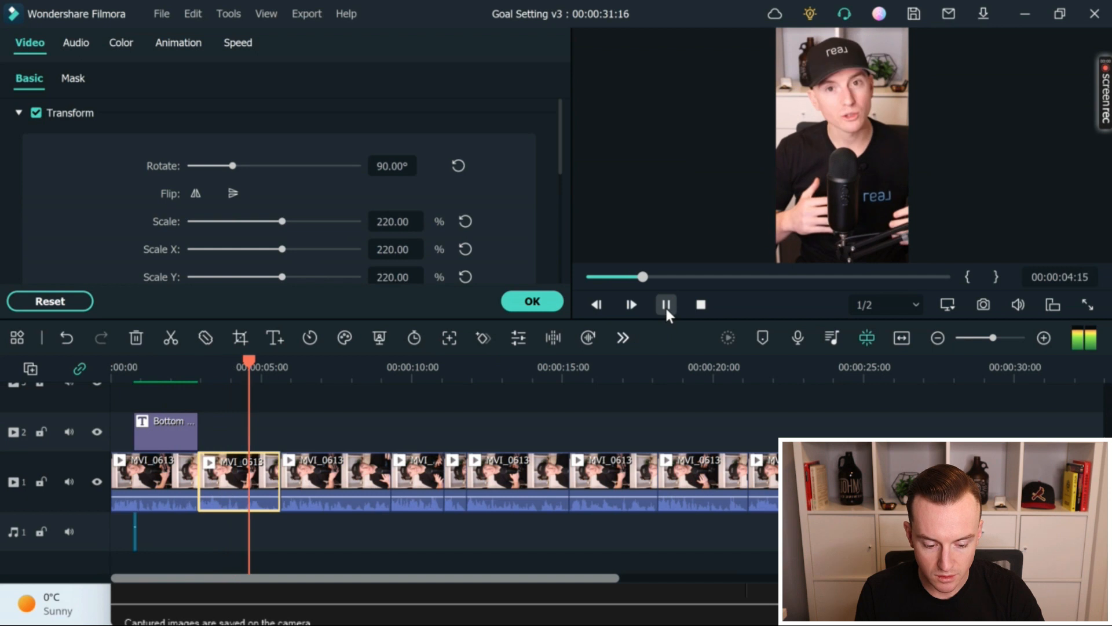
{"action": "left_click", "coordinate": [666, 306]}
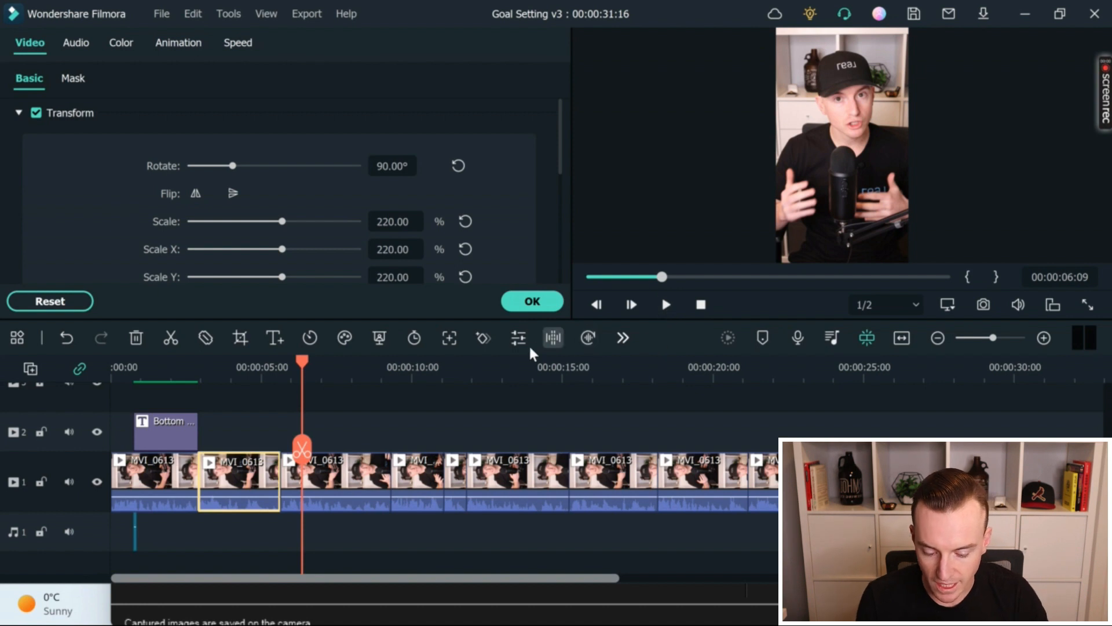
{"action": "left_click", "coordinate": [547, 302]}
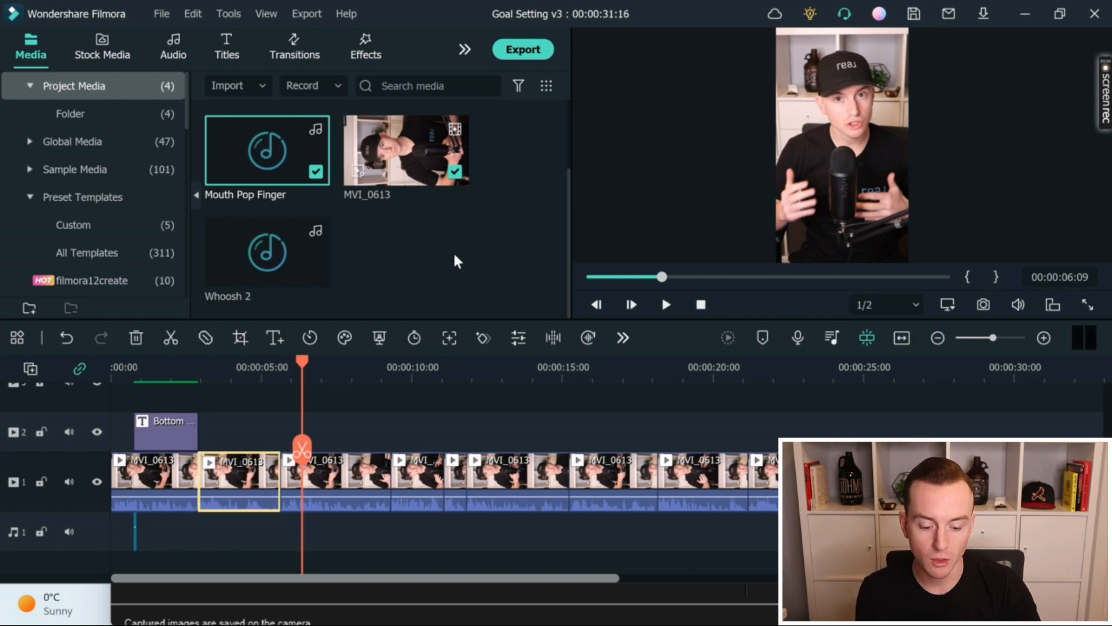
- Play the timeline from 00:00:16:06 to find the spot for a stock video insert
{"action": "left_click", "coordinate": [600, 366]}
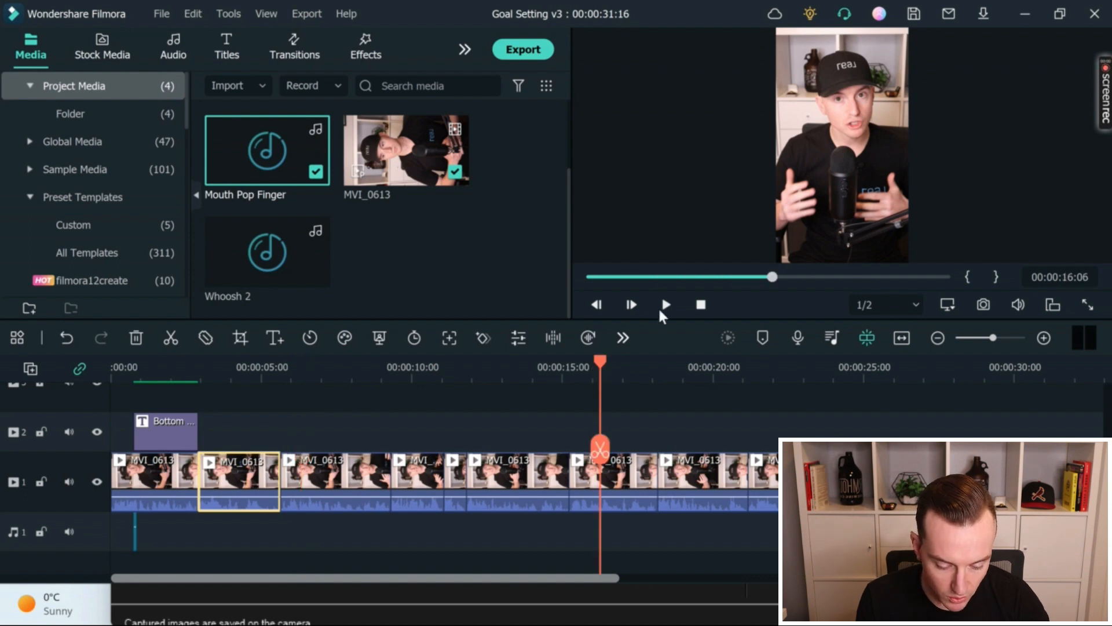
{"action": "left_click", "coordinate": [665, 312]}
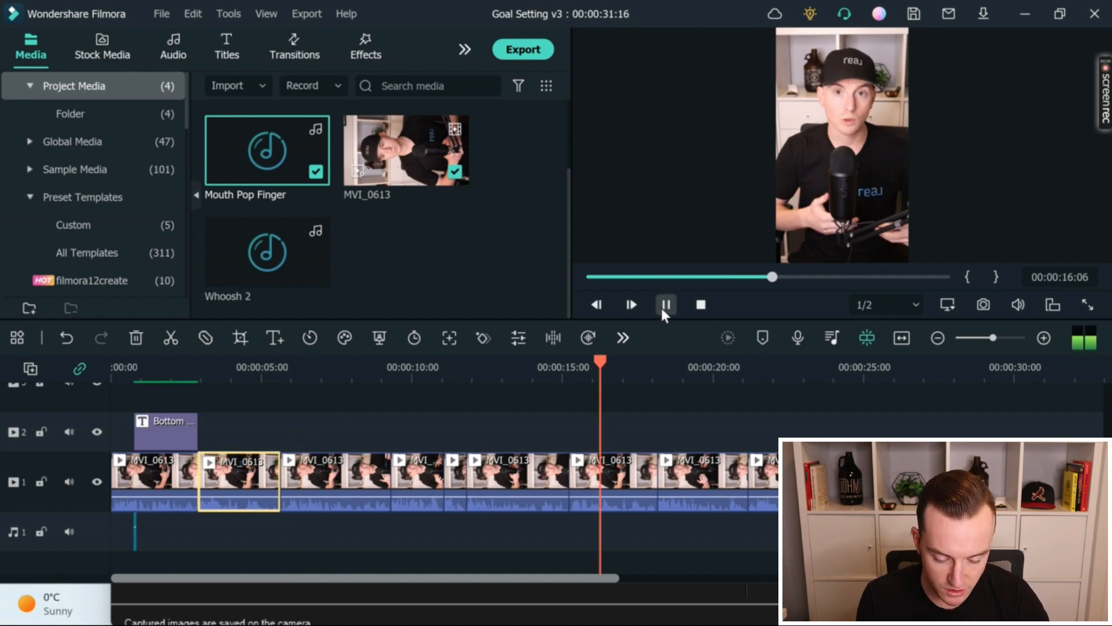
{"action": "left_click", "coordinate": [664, 311]}
- Search the Pexels stock videos for "real estate" with the portrait orientation filter
{"action": "left_click", "coordinate": [105, 51]}
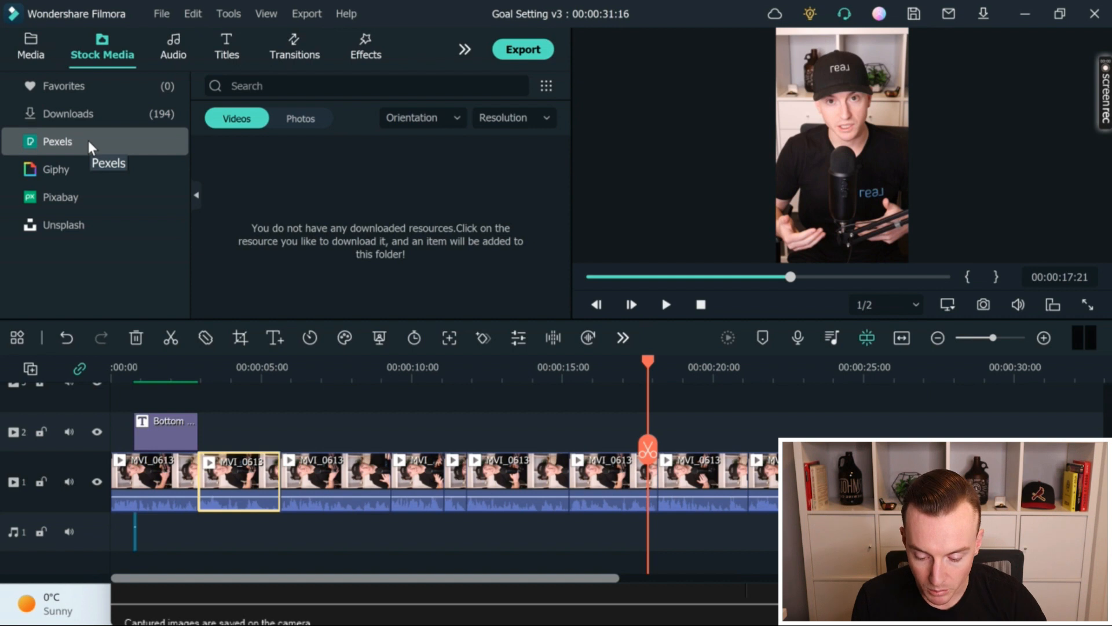
{"action": "left_click", "coordinate": [316, 88]}
{"action": "type", "text": "real estate"}
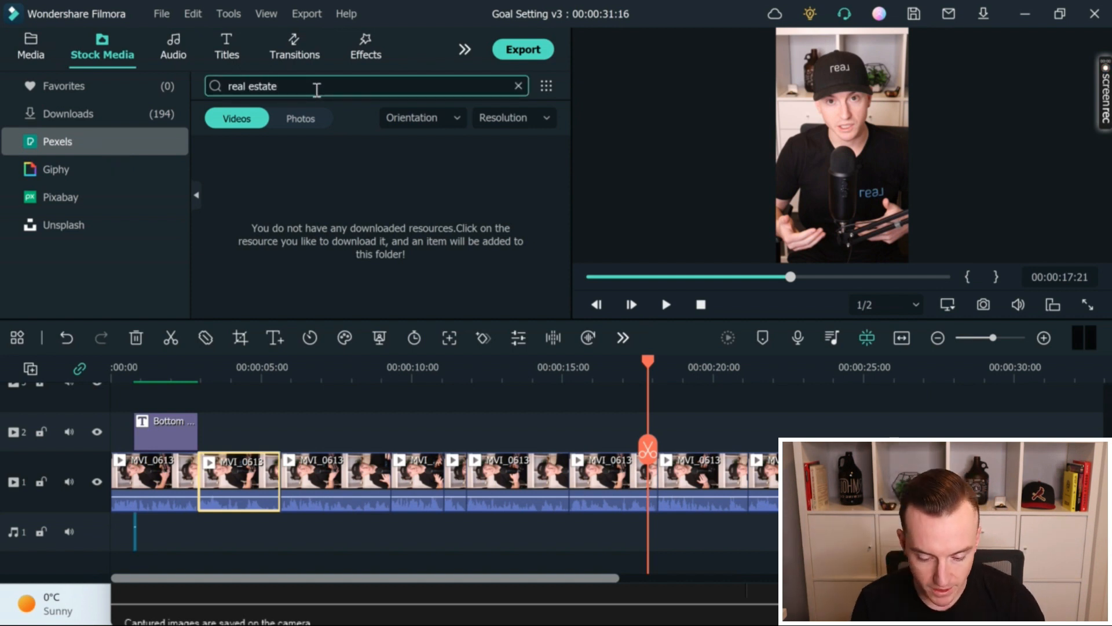
{"action": "key", "text": "Return"}
{"action": "left_click", "coordinate": [400, 120]}
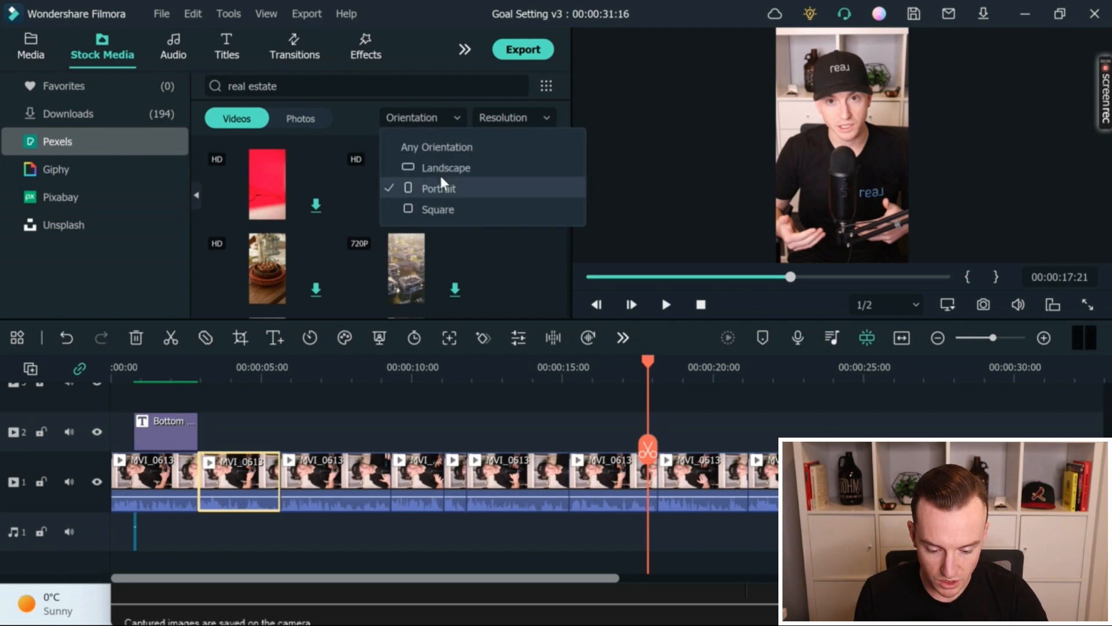
{"action": "left_click", "coordinate": [349, 106]}
- Place the 4K For Sale sign video on video track 2 at about 17 seconds, keeping the project settings of 1080 x 1920 25fps
{"action": "scroll", "coordinate": [386, 198], "scroll_direction": "down", "scroll_amount": 5}
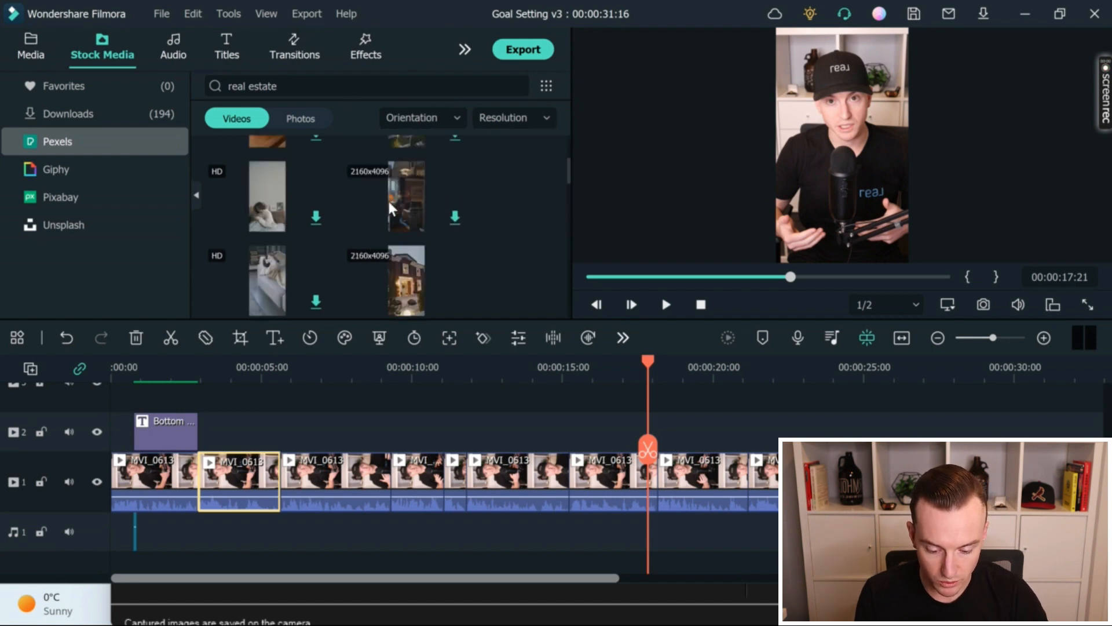
{"action": "scroll", "coordinate": [390, 207], "scroll_direction": "down", "scroll_amount": 8}
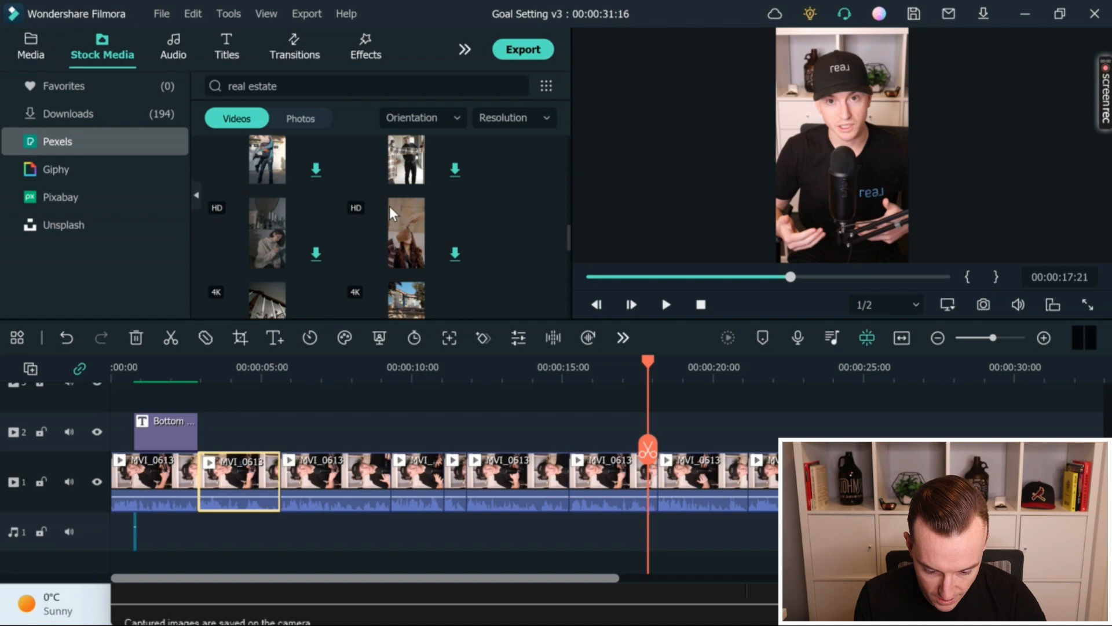
{"action": "scroll", "coordinate": [388, 210], "scroll_direction": "down", "scroll_amount": 5}
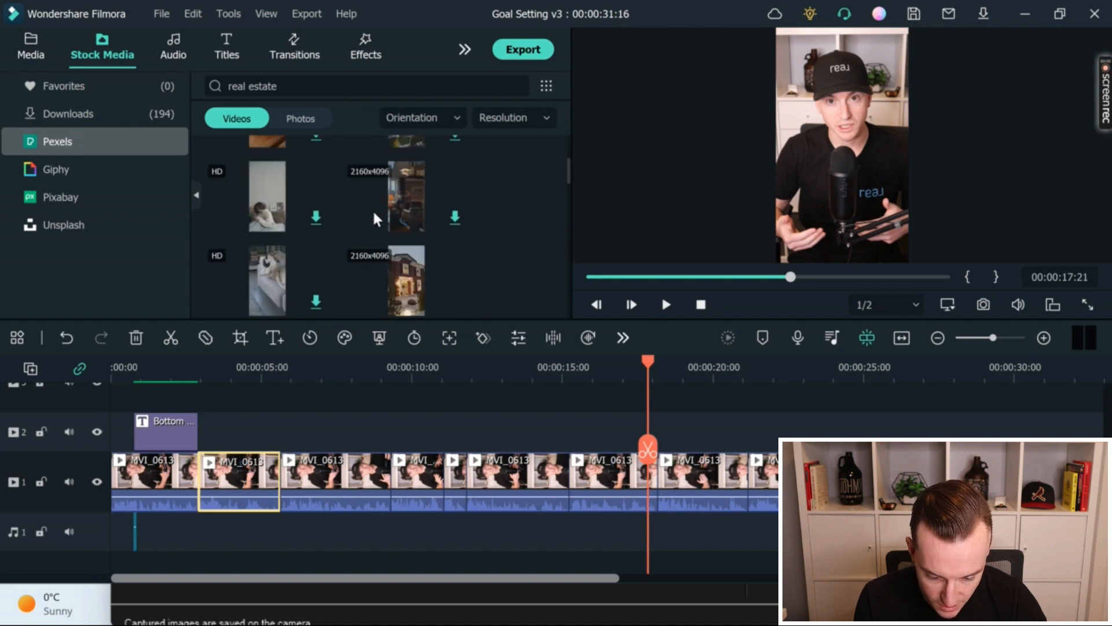
{"action": "left_click_drag", "start_coordinate": [406, 208], "coordinate": [641, 442]}
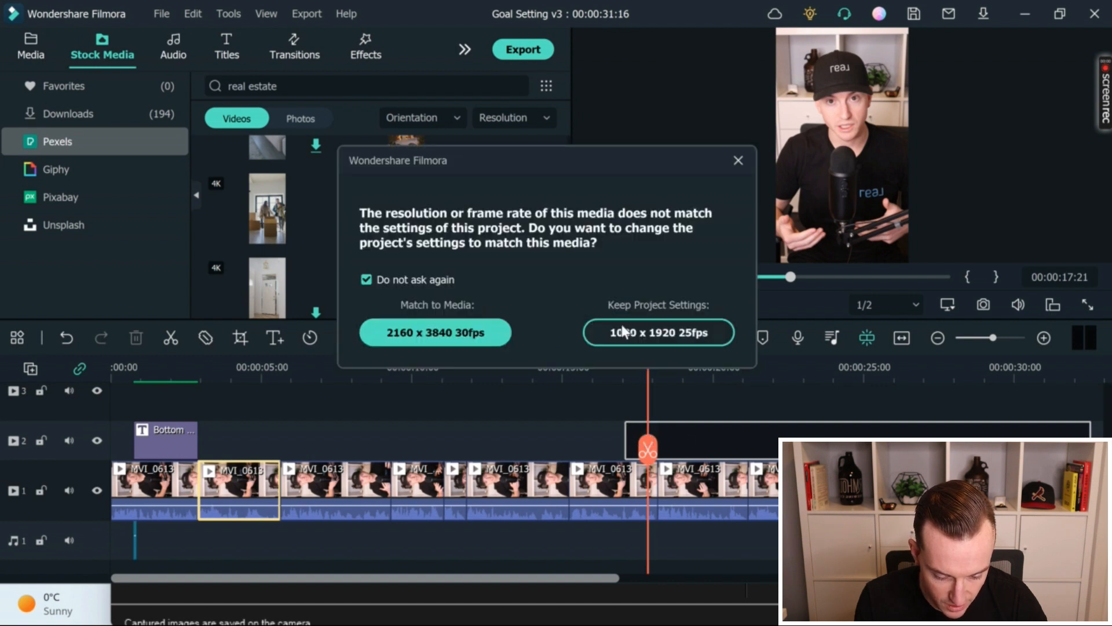
{"action": "left_click", "coordinate": [625, 332]}
- Cut the For Sale sign clip at 00:00:18:07, delete the remainder, and play back the shortened insert
{"action": "left_click_drag", "start_coordinate": [650, 448], "coordinate": [662, 446]}
{"action": "left_click", "coordinate": [662, 446]}
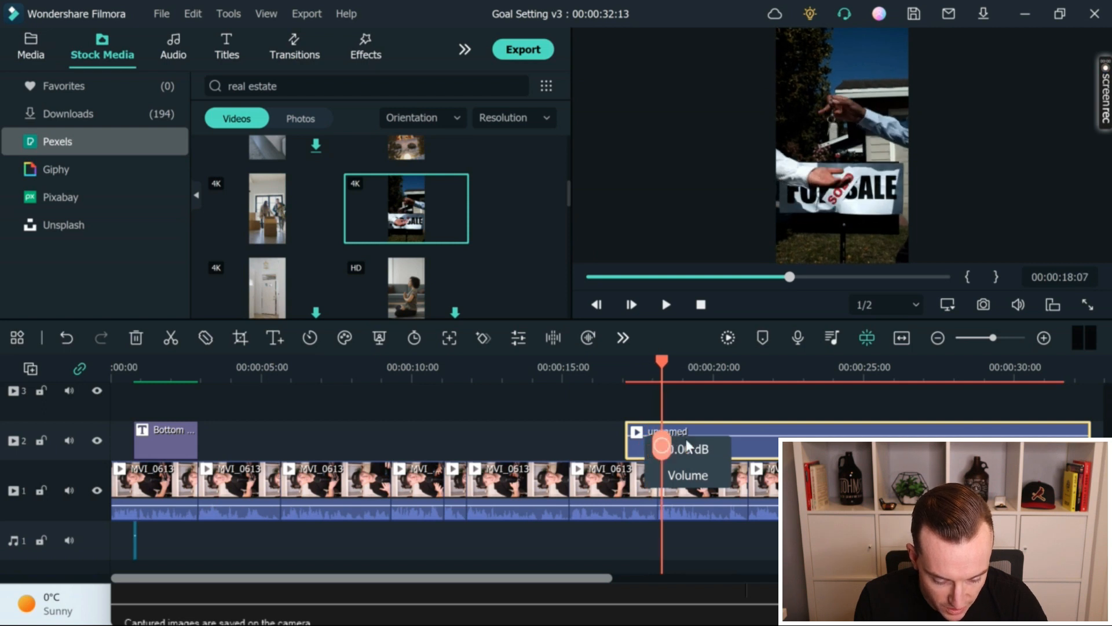
{"action": "key", "text": "Delete"}
{"action": "left_click_drag", "start_coordinate": [658, 446], "coordinate": [608, 446]}
{"action": "left_click", "coordinate": [666, 304]}
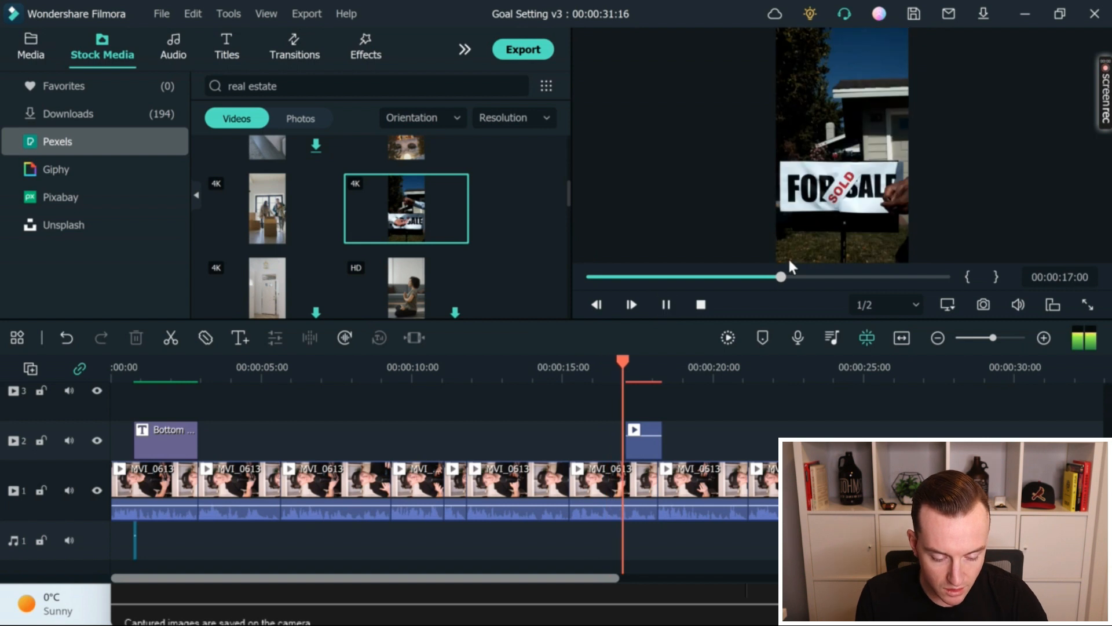
{"action": "left_click", "coordinate": [666, 305]}
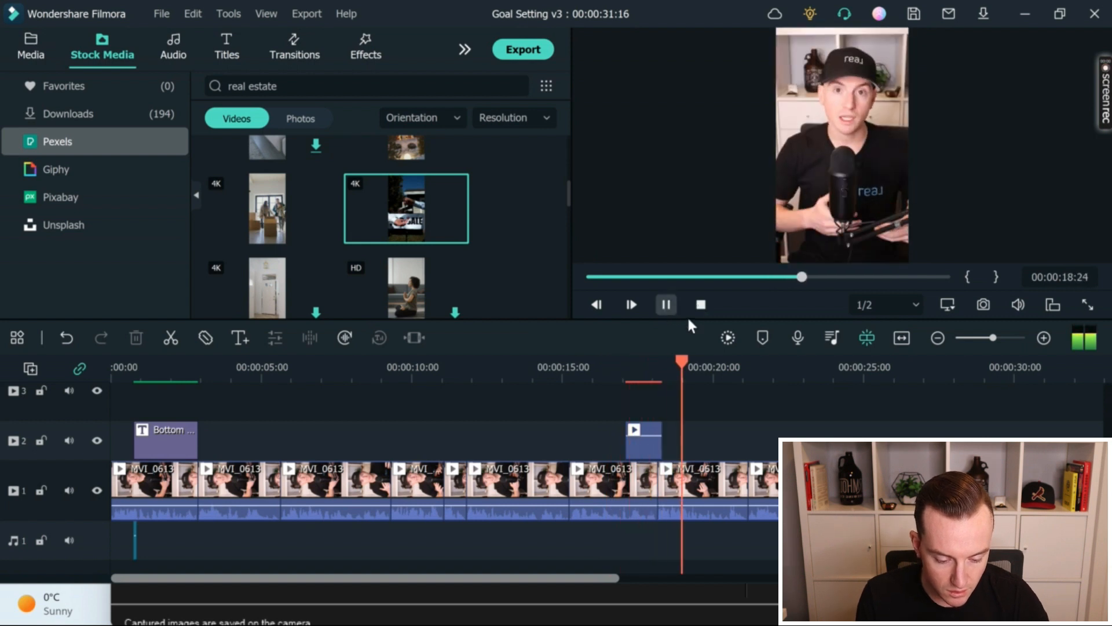
- Extend the start of the For Sale sign clip back to about 00:00:16:21 and play back the insert
{"action": "left_click", "coordinate": [620, 375]}
{"action": "scroll", "coordinate": [645, 378], "scroll_direction": "up", "scroll_amount": 2}
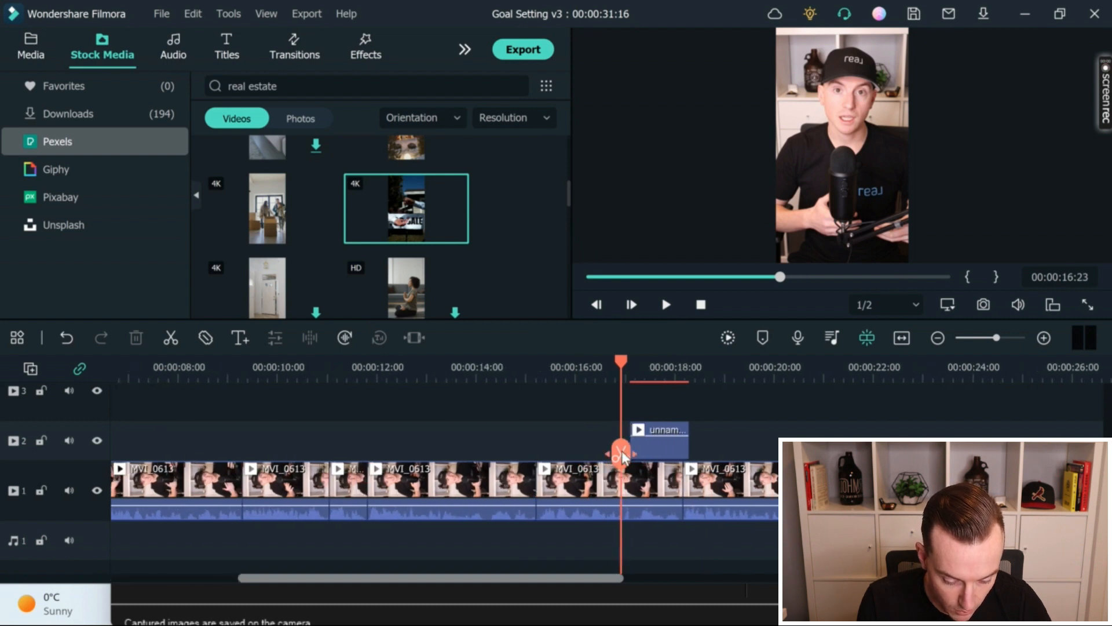
{"action": "left_click", "coordinate": [655, 447]}
{"action": "left_click_drag", "start_coordinate": [632, 447], "coordinate": [688, 450]}
{"action": "left_click", "coordinate": [667, 304]}
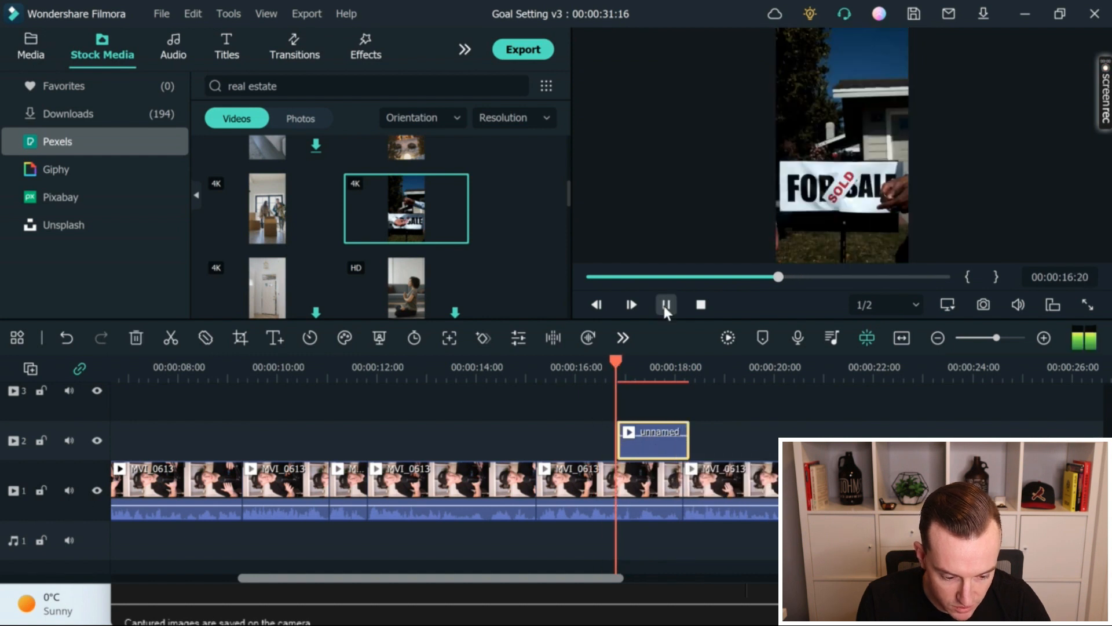
{"action": "left_click", "coordinate": [665, 306]}
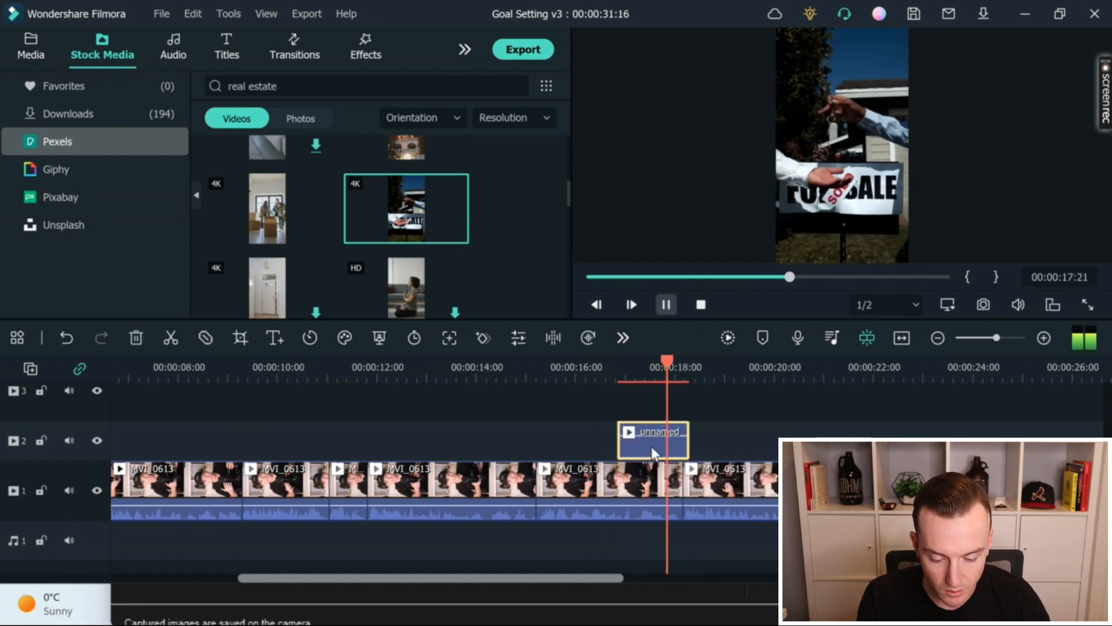
- Apply the Slide Right preset animation to the For Sale sign clip, shorten the animation, and play back the result
{"action": "double_click", "coordinate": [651, 440]}
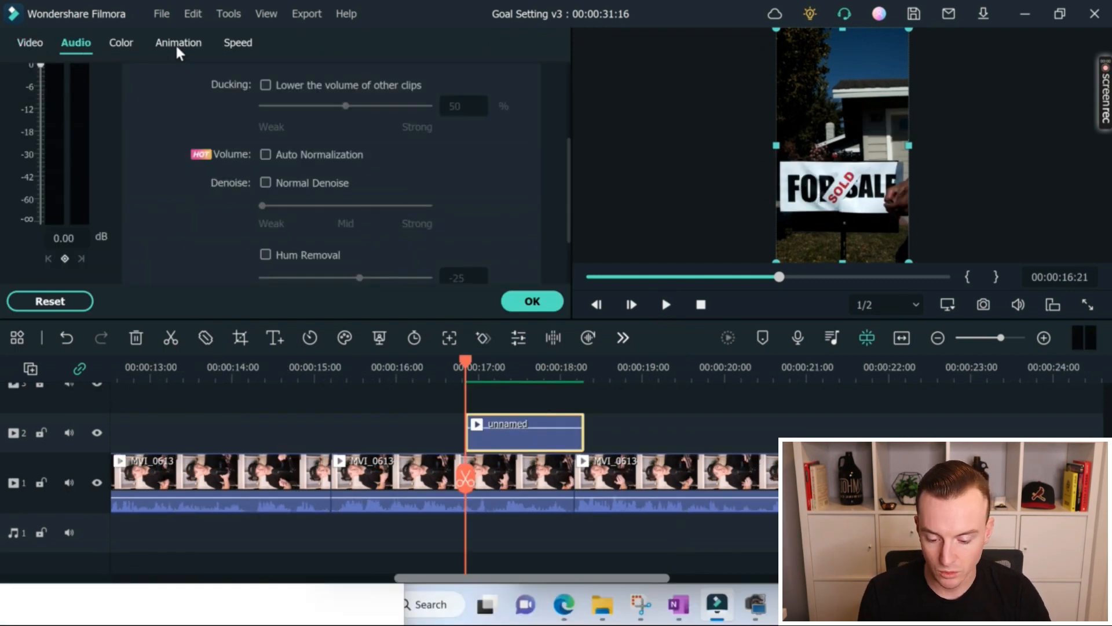
{"action": "left_click", "coordinate": [175, 43]}
{"action": "double_click", "coordinate": [461, 193]}
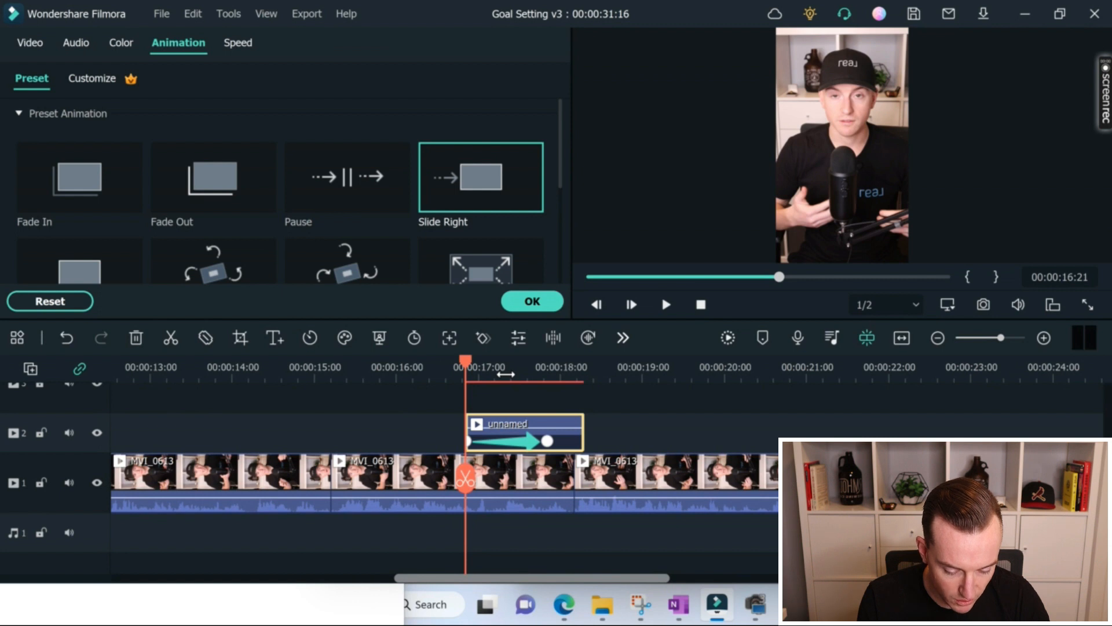
{"action": "left_click", "coordinate": [531, 301]}
{"action": "left_click", "coordinate": [666, 304]}
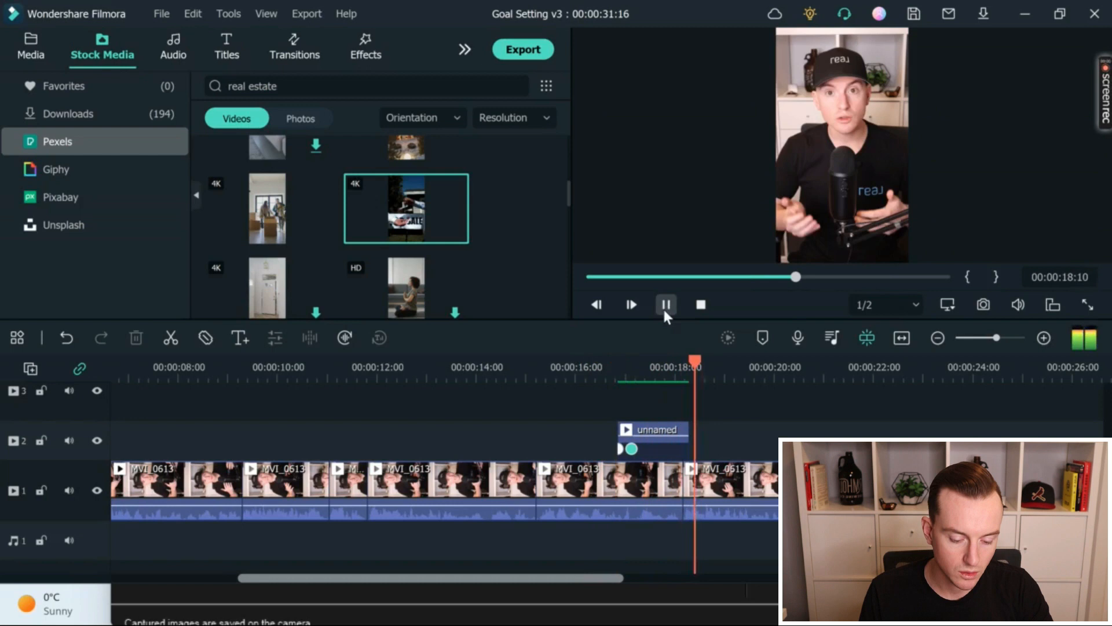
{"action": "left_click", "coordinate": [665, 311]}
{"action": "left_click", "coordinate": [619, 371]}
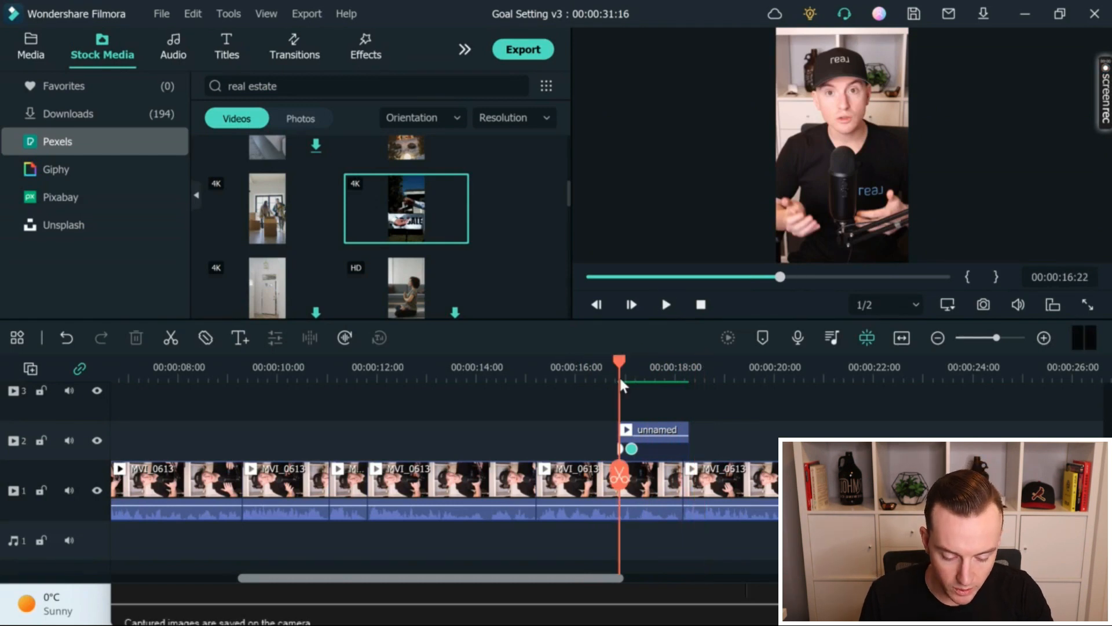
- Add the Whoosh 2 sound effect at 00:00:16:21, where the For Sale sign clip starts, and play back the insert
{"action": "key", "text": "Left"}
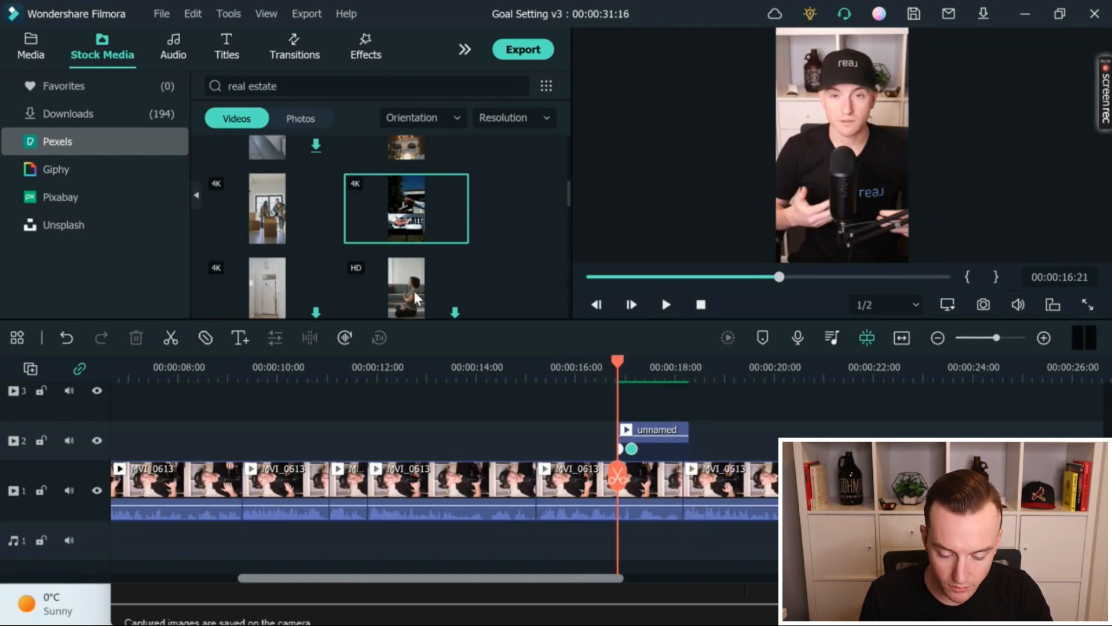
{"action": "left_click", "coordinate": [21, 51]}
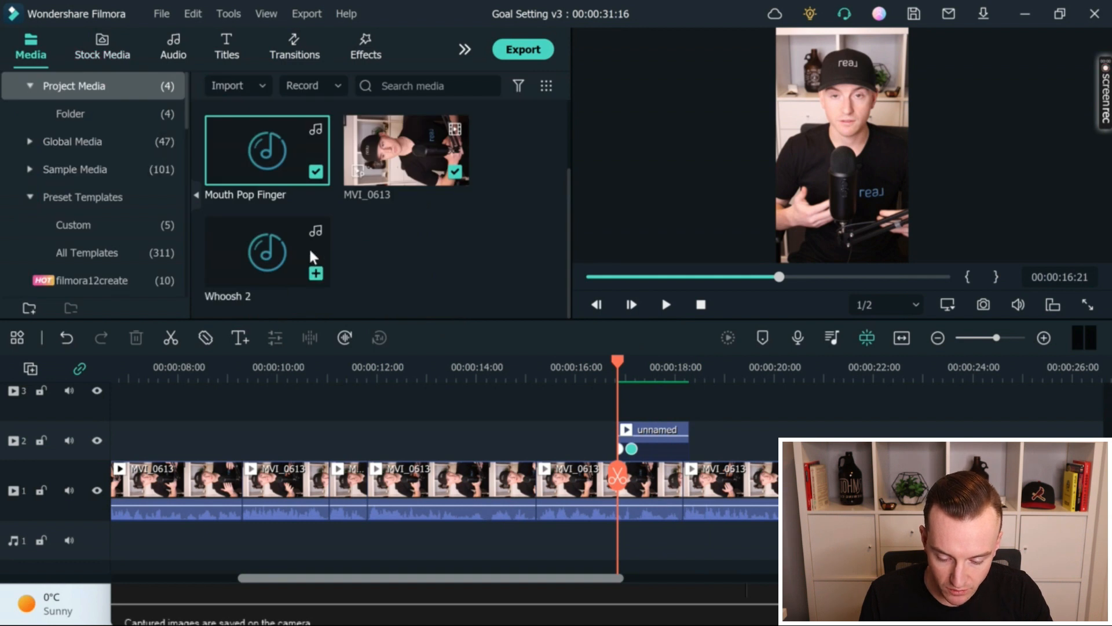
{"action": "left_click", "coordinate": [315, 273]}
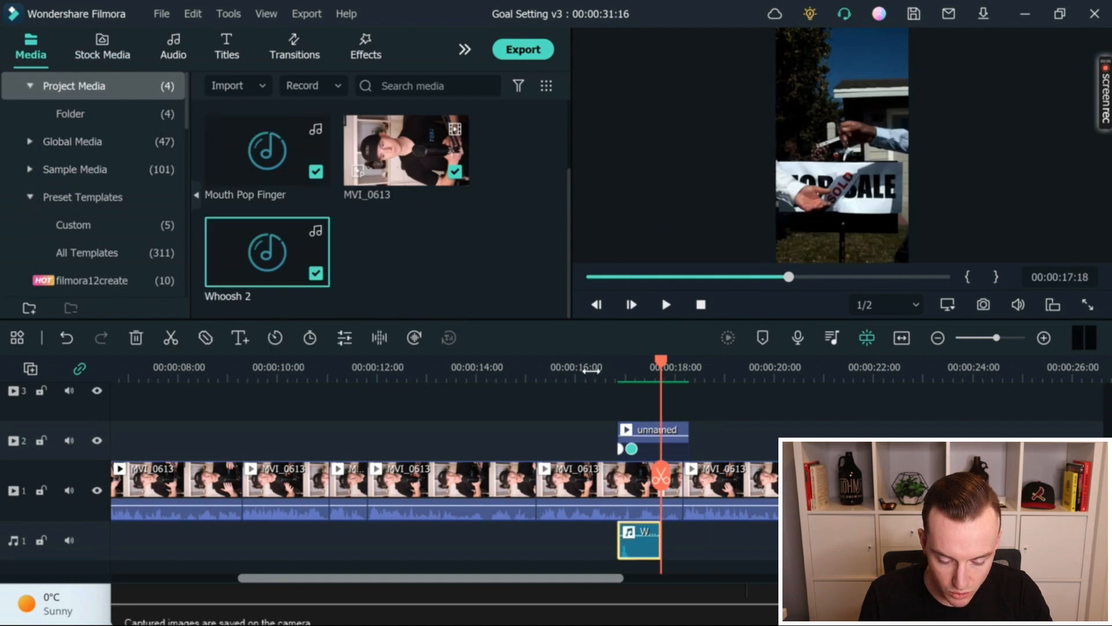
{"action": "left_click", "coordinate": [590, 370]}
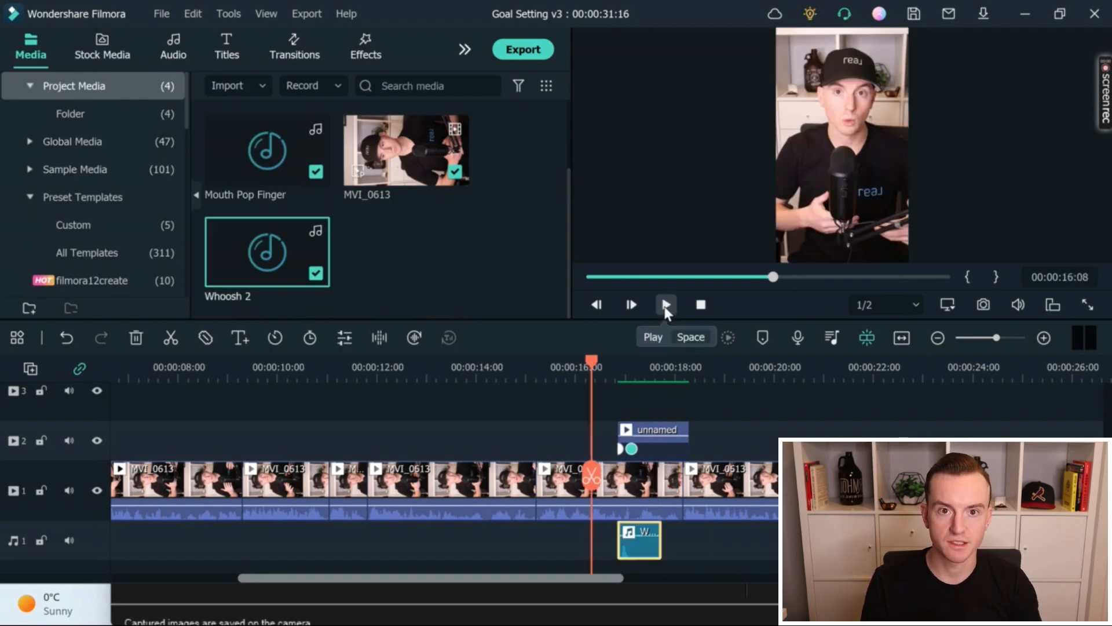
{"action": "left_click", "coordinate": [666, 304]}
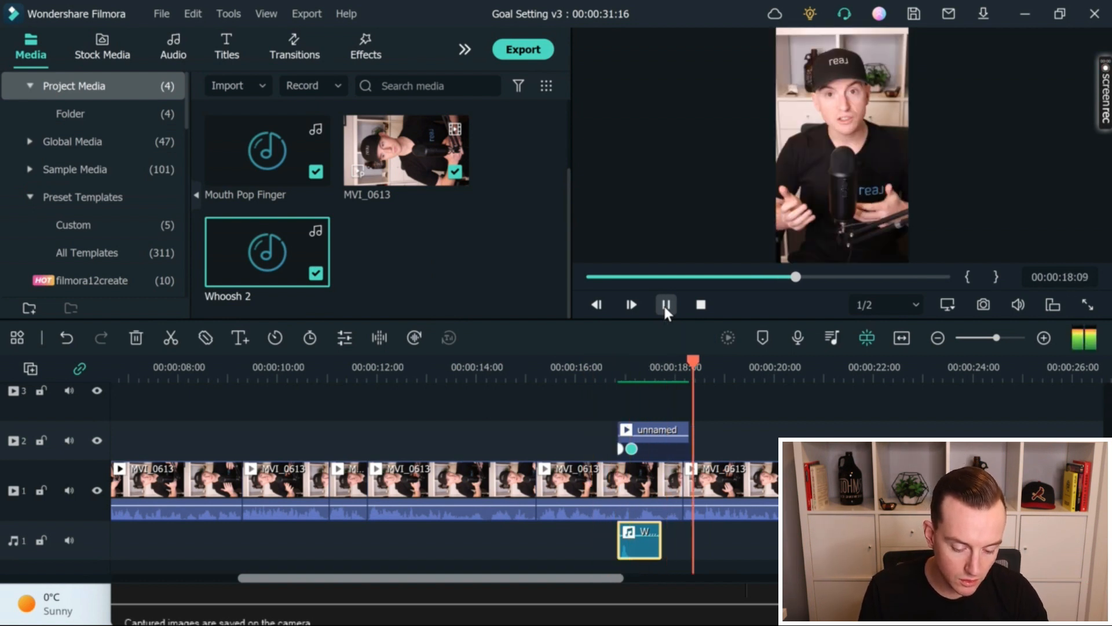
{"action": "left_click", "coordinate": [666, 311]}
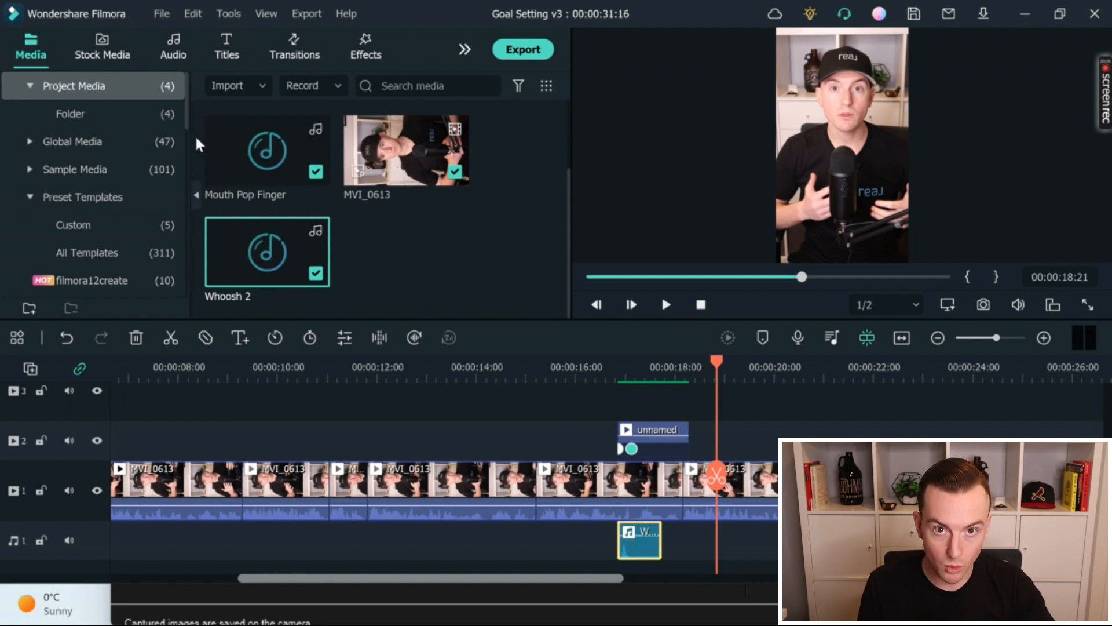
- Search the Pexels stock photos for "real estate"
{"action": "left_click", "coordinate": [107, 53]}
{"action": "left_click", "coordinate": [296, 120]}
{"action": "left_click", "coordinate": [318, 88]}
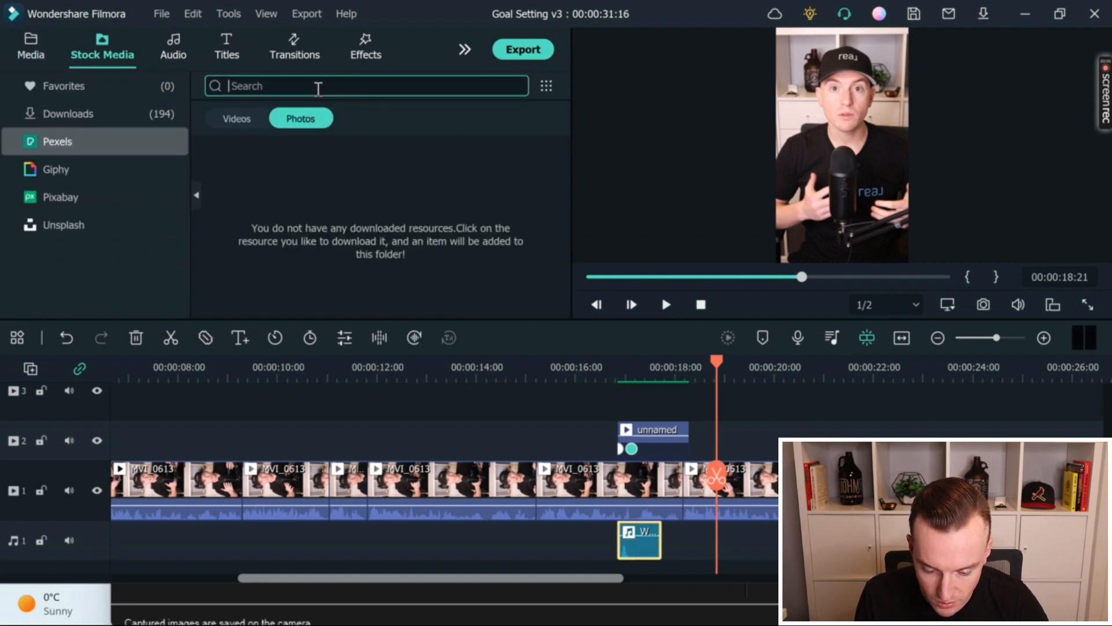
{"action": "type", "text": "real estate"}
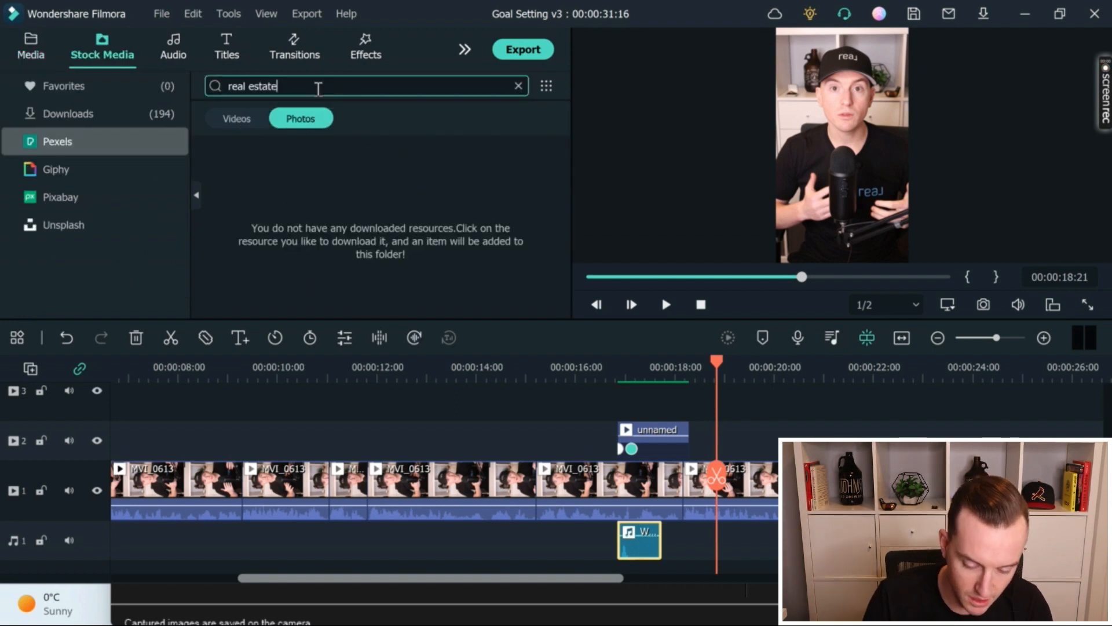
{"action": "key", "text": "Return"}
- Place the white concrete house photo on video track 2 from about 00:00:19:13 and trim its end to about 21 seconds
{"action": "left_click_drag", "start_coordinate": [421, 194], "coordinate": [811, 431]}
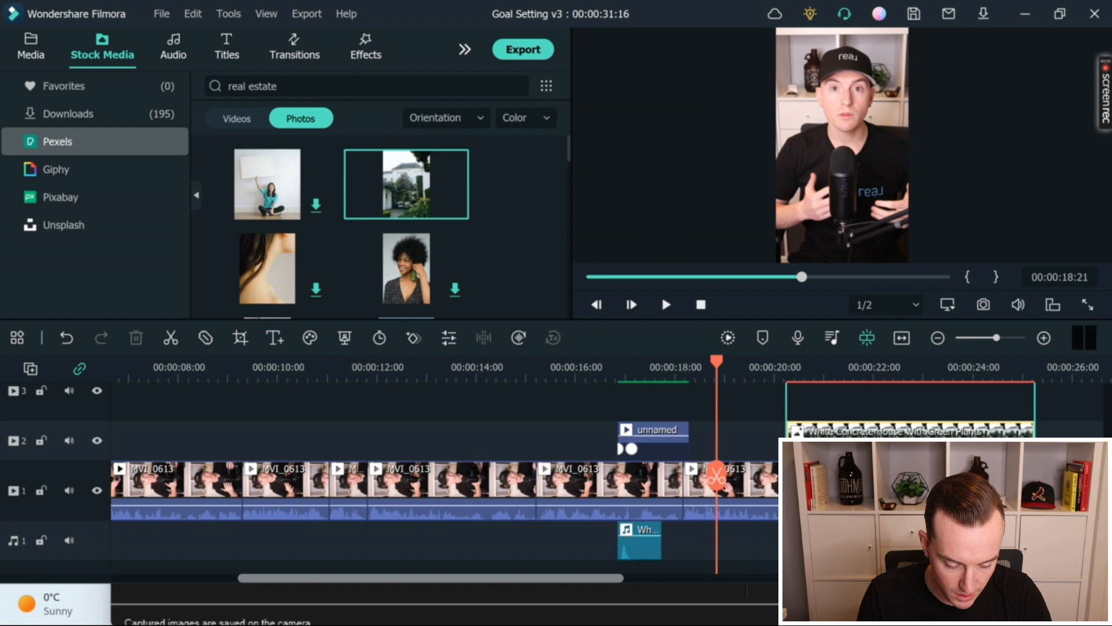
{"action": "left_click_drag", "start_coordinate": [843, 448], "coordinate": [807, 447]}
{"action": "left_click_drag", "start_coordinate": [997, 447], "coordinate": [842, 447]}
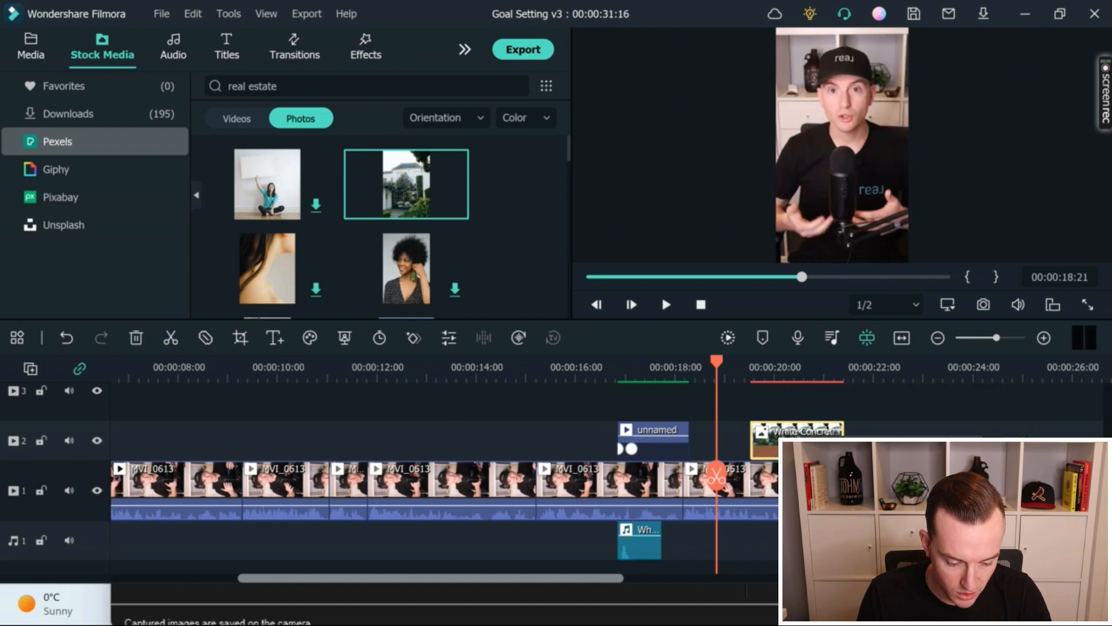
- Scale the white house photo to 121% so it fills the vertical frame
{"action": "double_click", "coordinate": [811, 447]}
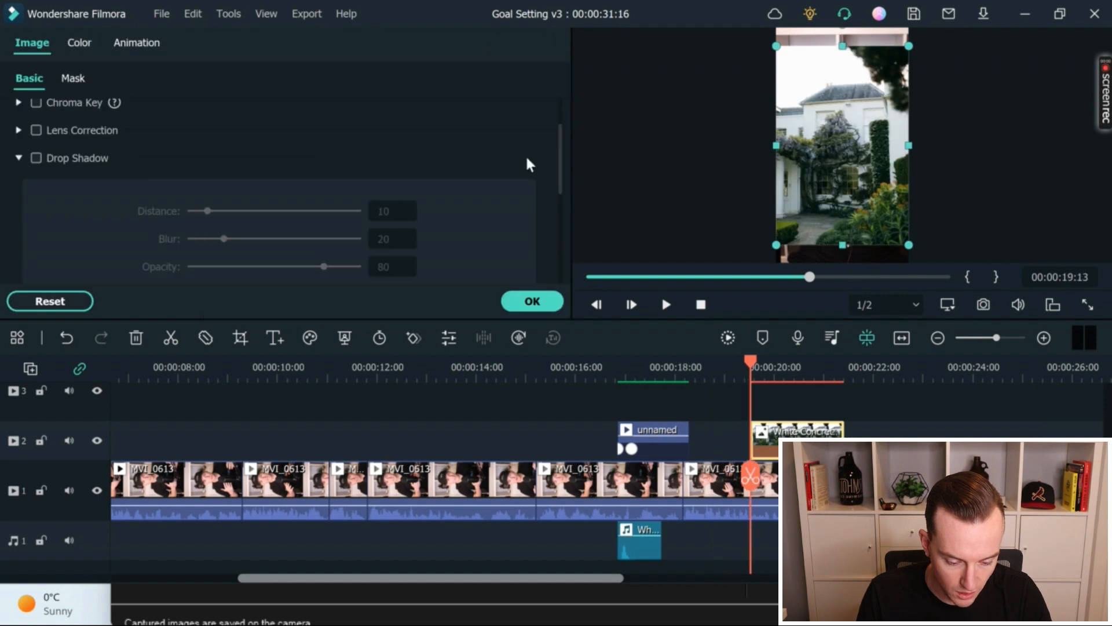
{"action": "scroll", "coordinate": [243, 180], "scroll_direction": "up", "scroll_amount": 1}
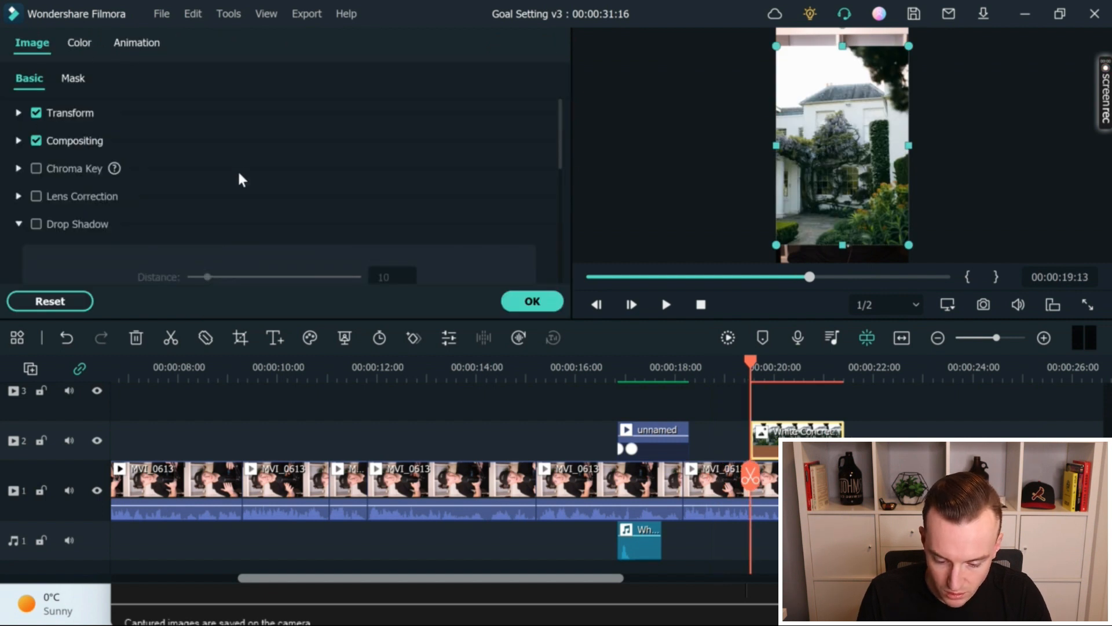
{"action": "left_click", "coordinate": [31, 114]}
{"action": "left_click_drag", "start_coordinate": [398, 219], "coordinate": [407, 216]}
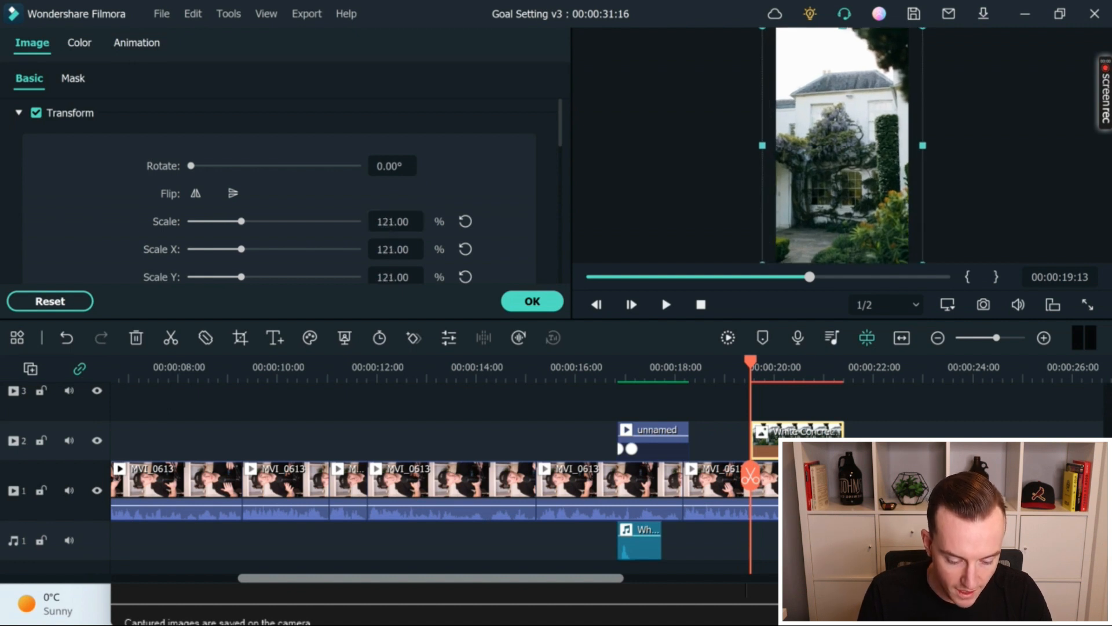
- Apply a Pan & Zoom to the white house photo with an end frame slightly smaller than the start frame, and play back the result
{"action": "right_click", "coordinate": [800, 437]}
{"action": "left_click", "coordinate": [831, 316]}
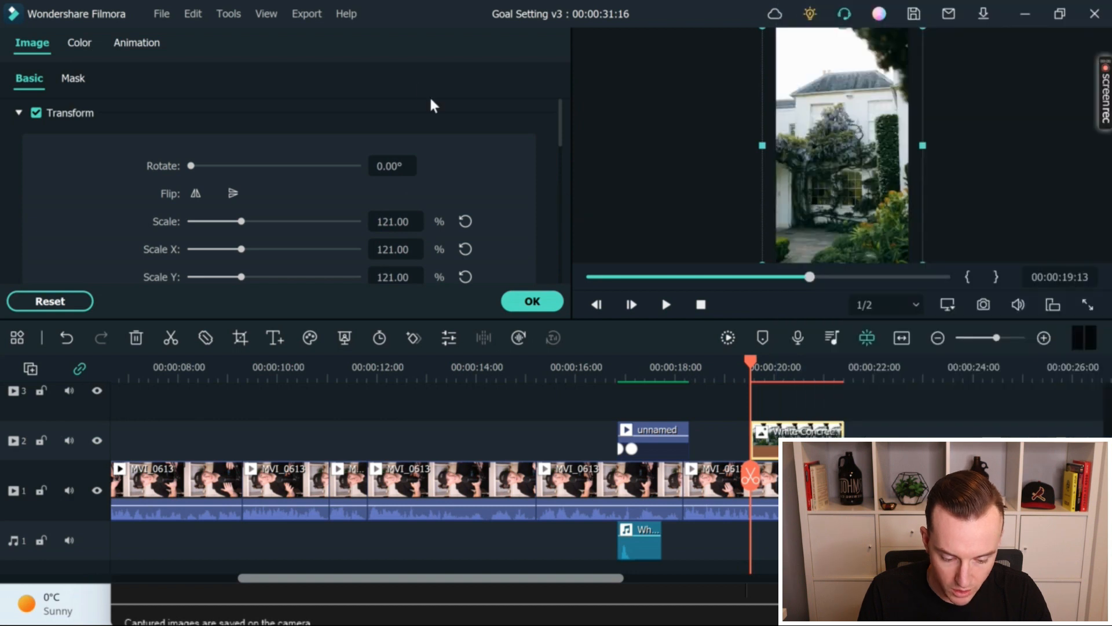
{"action": "left_click", "coordinate": [307, 50]}
{"action": "left_click", "coordinate": [507, 193]}
{"action": "left_click_drag", "start_coordinate": [490, 174], "coordinate": [438, 139]}
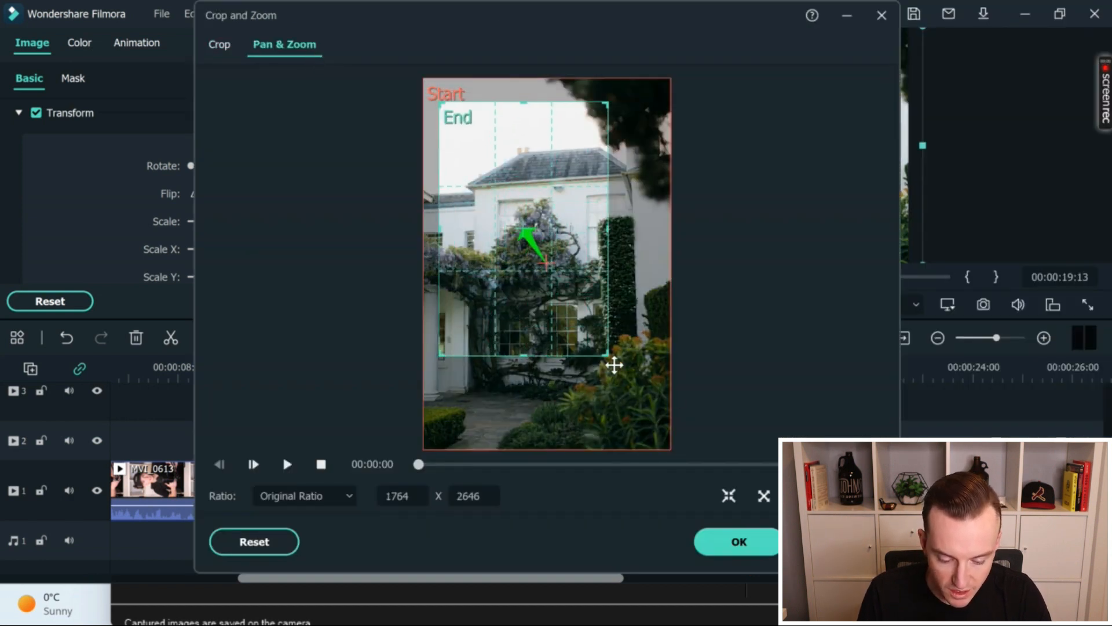
{"action": "left_click_drag", "start_coordinate": [624, 366], "coordinate": [661, 432]}
{"action": "left_click", "coordinate": [730, 544]}
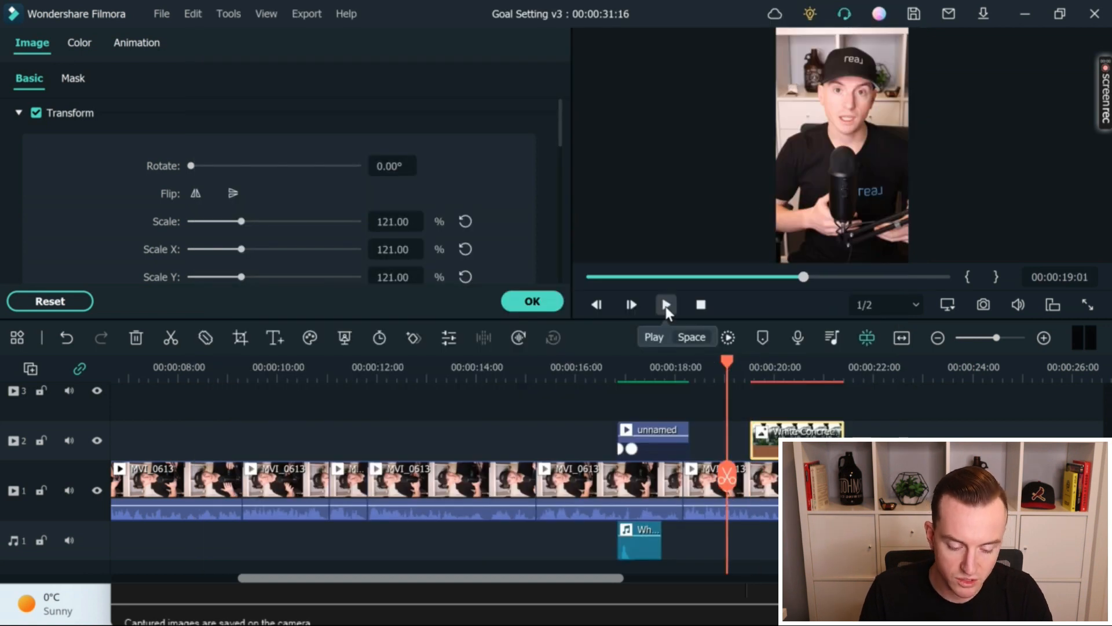
{"action": "left_click", "coordinate": [666, 305]}
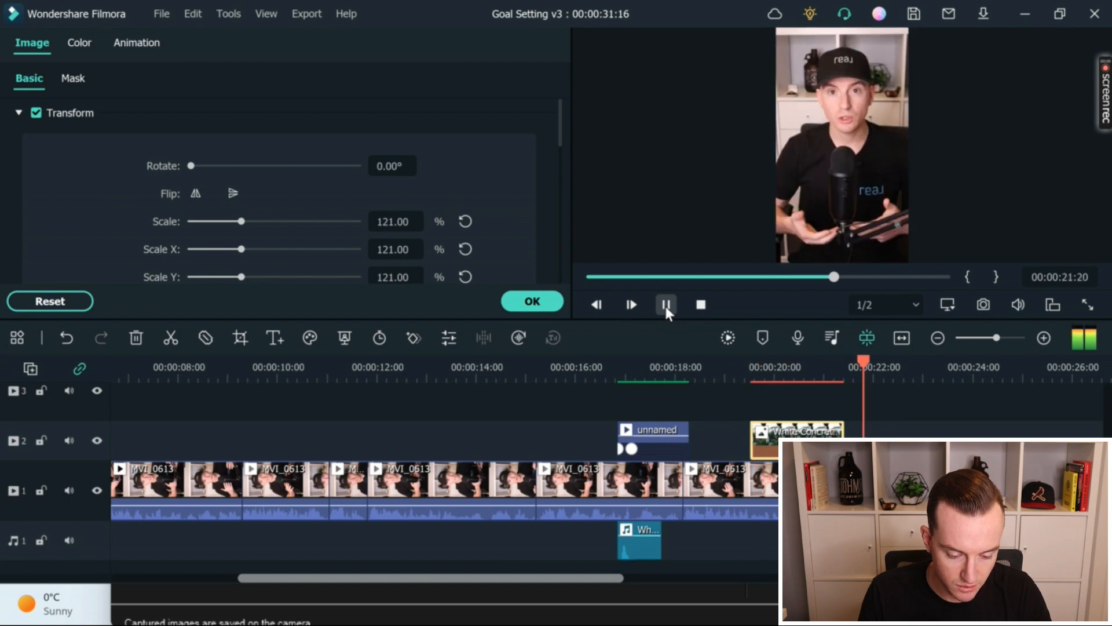
{"action": "left_click", "coordinate": [666, 305]}
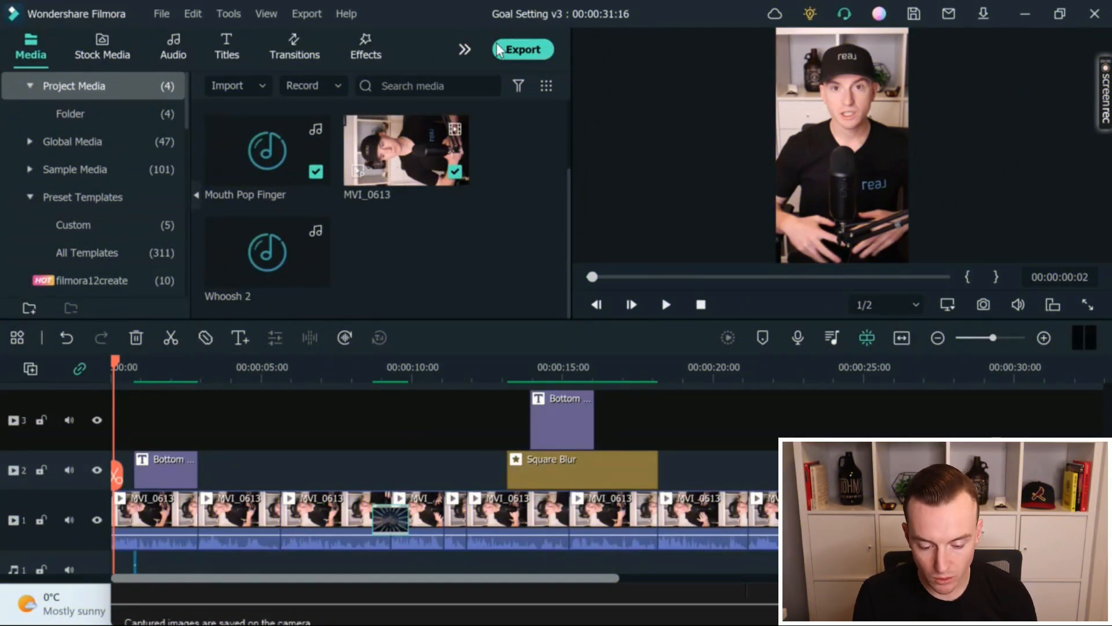
- Open the export settings for the Goal Setting v3 video
{"action": "left_click", "coordinate": [519, 51]}
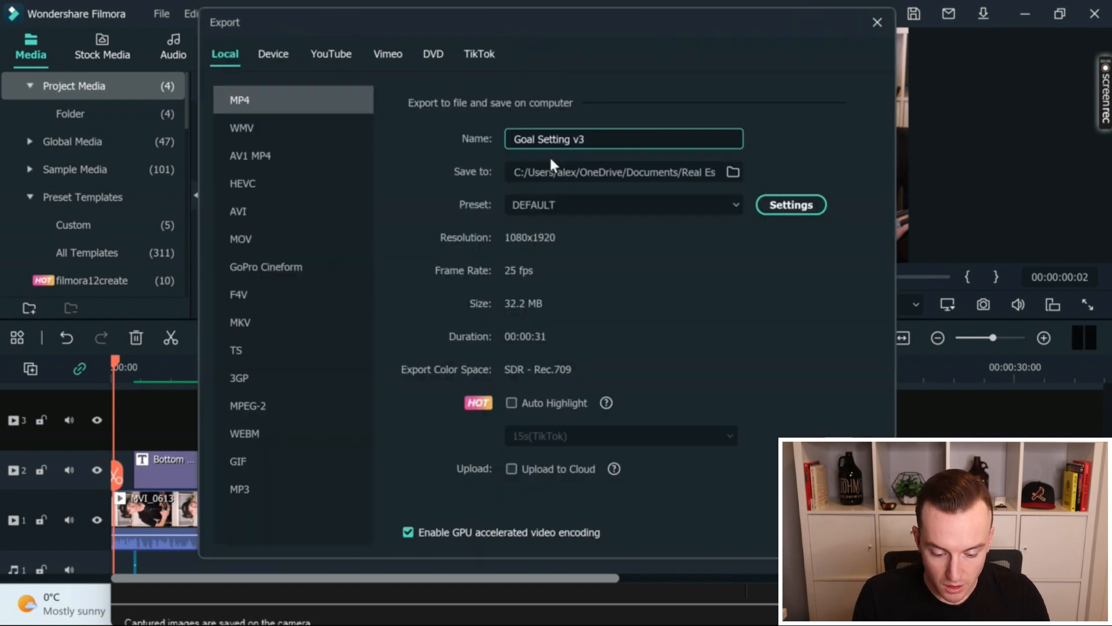